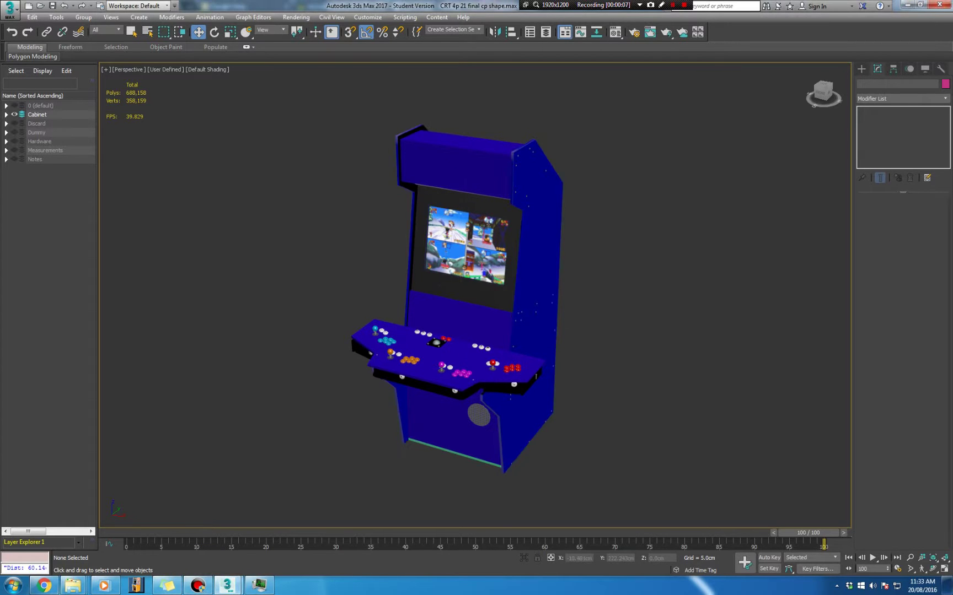
Step: Examine the arcade cabinet and its Monitor walls from both sides, leaving nothing selected
{"action": "left_click", "coordinate": [540, 248]}
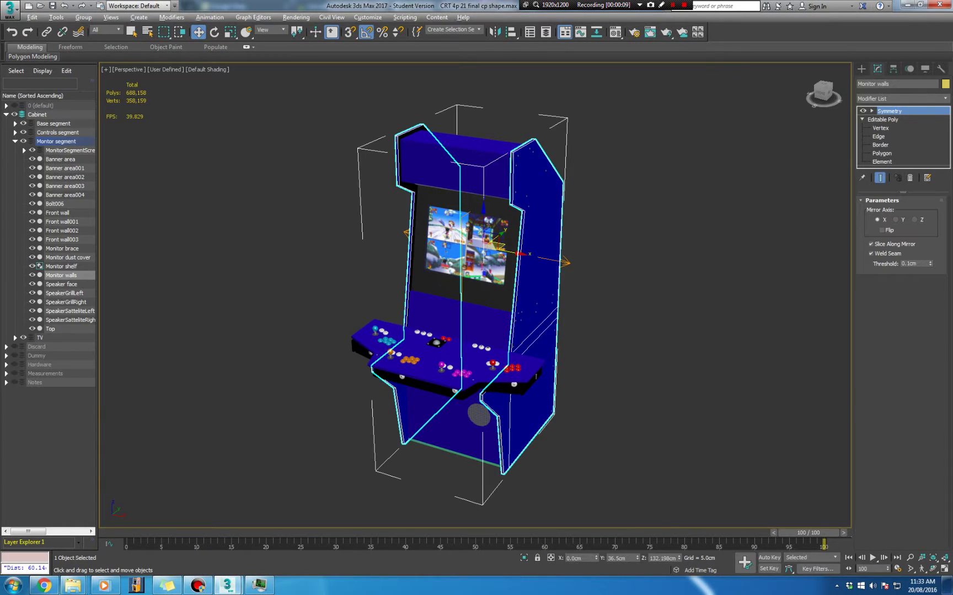
{"action": "key", "text": "z"}
{"action": "scroll", "coordinate": [609, 264], "scroll_direction": "down", "scroll_amount": 5}
{"action": "left_click", "coordinate": [689, 287]}
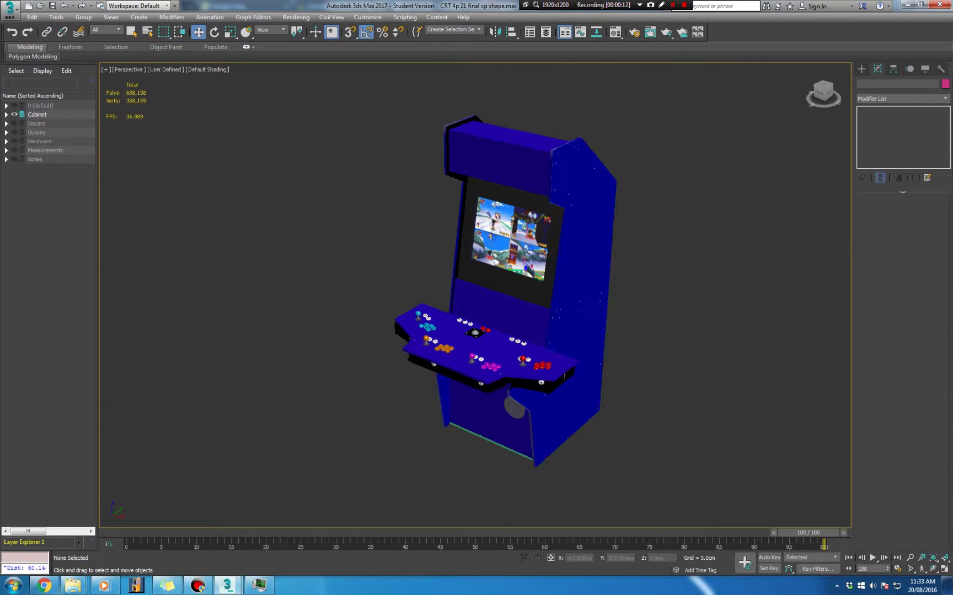
{"action": "middle_click_drag", "start_coordinate": [689, 287], "coordinate": [507, 292], "text": "alt"}
{"action": "middle_click_drag", "start_coordinate": [499, 491], "coordinate": [386, 499], "text": "alt"}
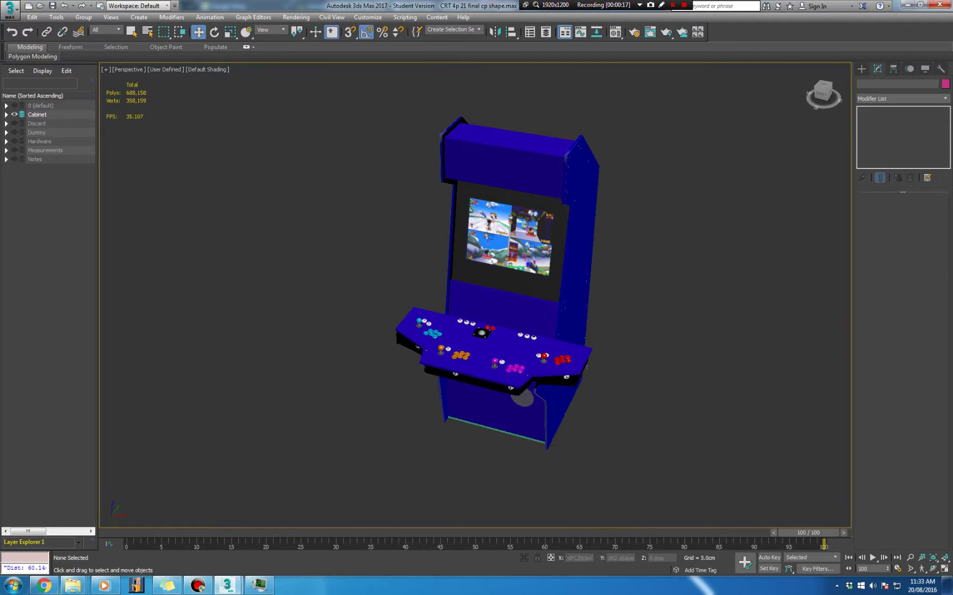
{"action": "left_click", "coordinate": [580, 248]}
{"action": "mouse_move", "coordinate": [580, 248]}
{"action": "middle_mouse_down", "text": "alt"}
{"action": "mouse_move", "coordinate": [408, 248]}
{"action": "mouse_move", "coordinate": [576, 229]}
{"action": "middle_mouse_up", "text": "alt"}
{"action": "middle_click_drag", "start_coordinate": [452, 245], "coordinate": [408, 247], "text": "alt"}
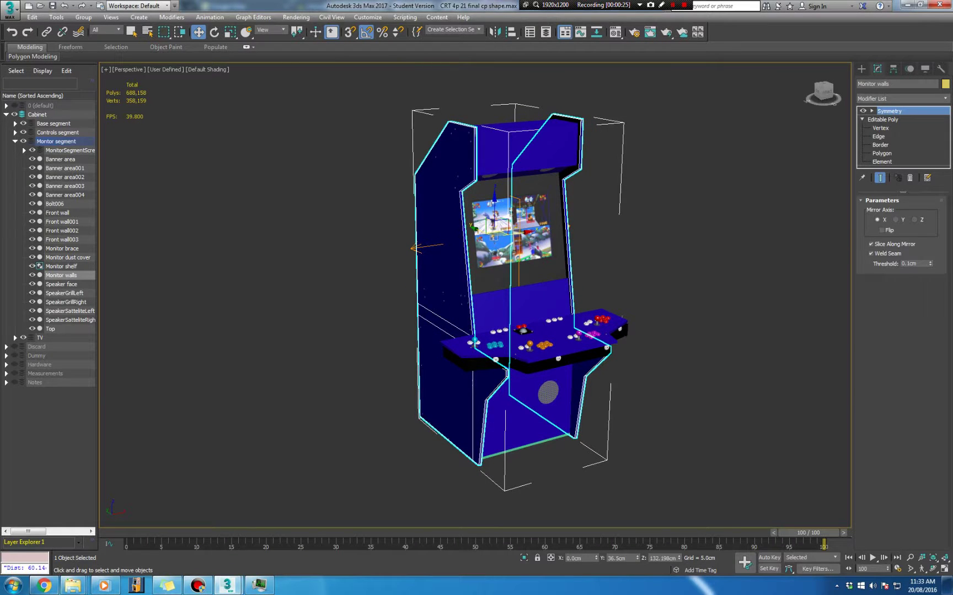
{"action": "left_click", "coordinate": [626, 232]}
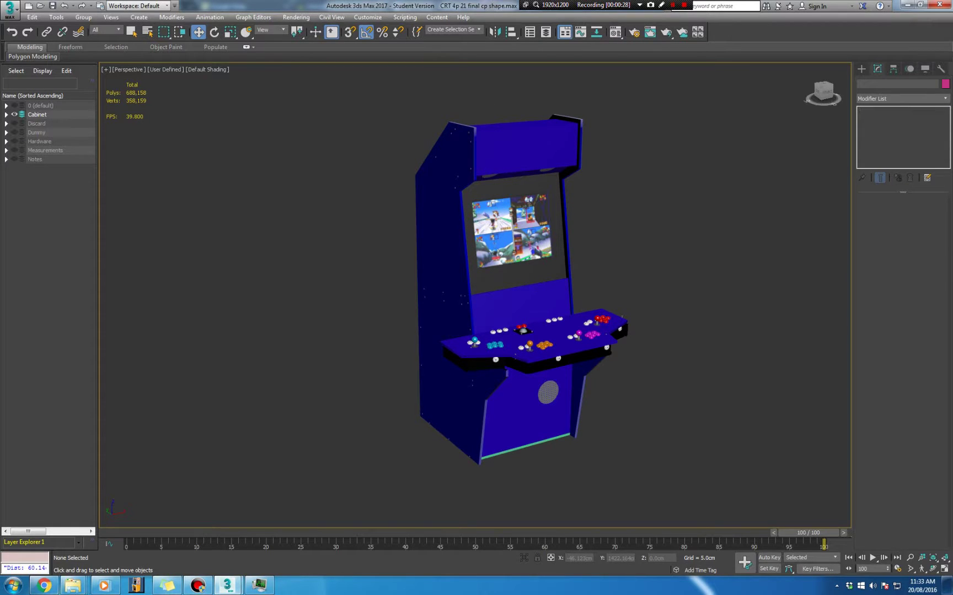
Step: Show the Dummy layer and examine the four seated player figures around the control panel
{"action": "left_click", "coordinate": [15, 132]}
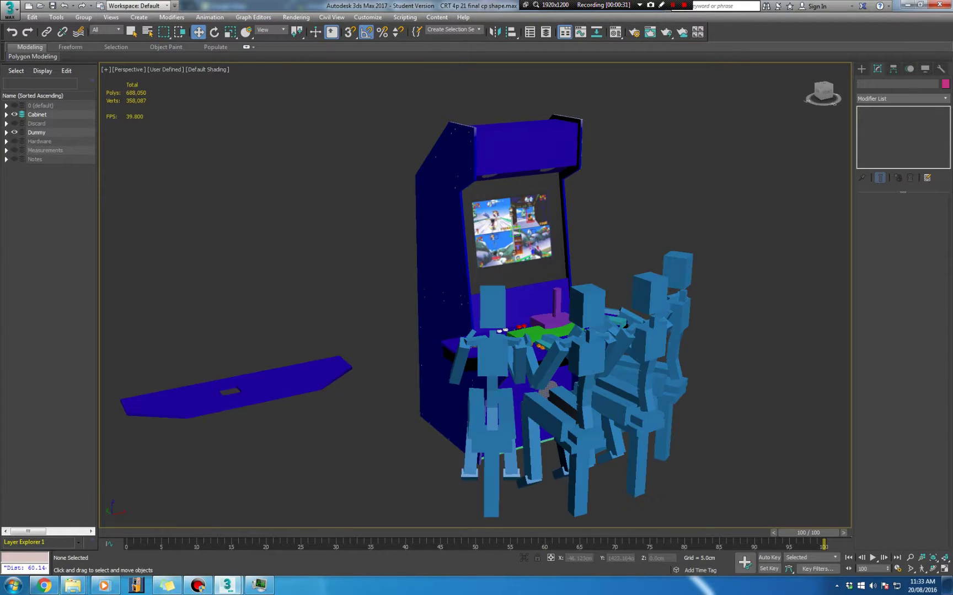
{"action": "left_click", "coordinate": [14, 132]}
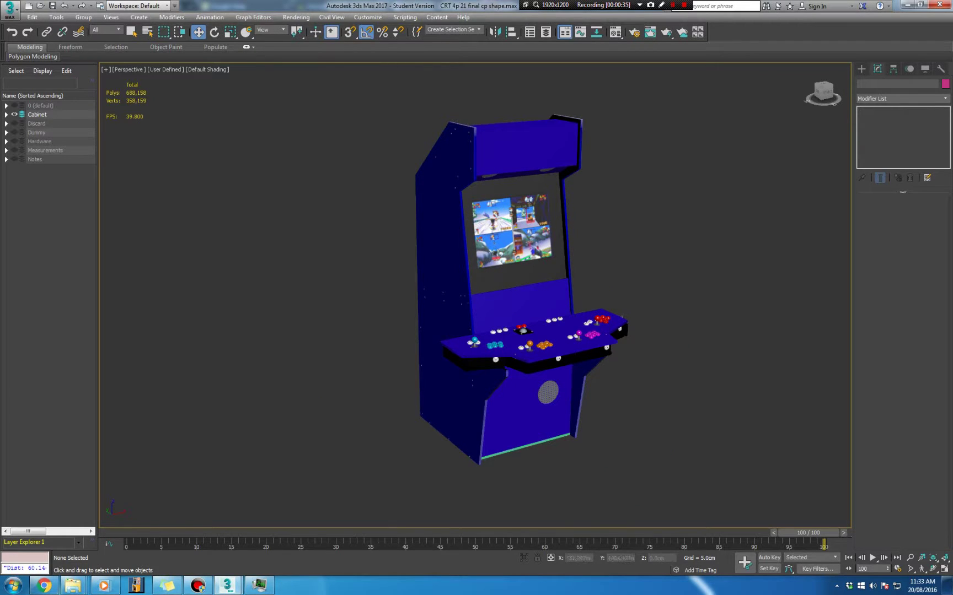
{"action": "left_click", "coordinate": [15, 132]}
{"action": "middle_click_drag", "start_coordinate": [441, 248], "coordinate": [532, 254]}
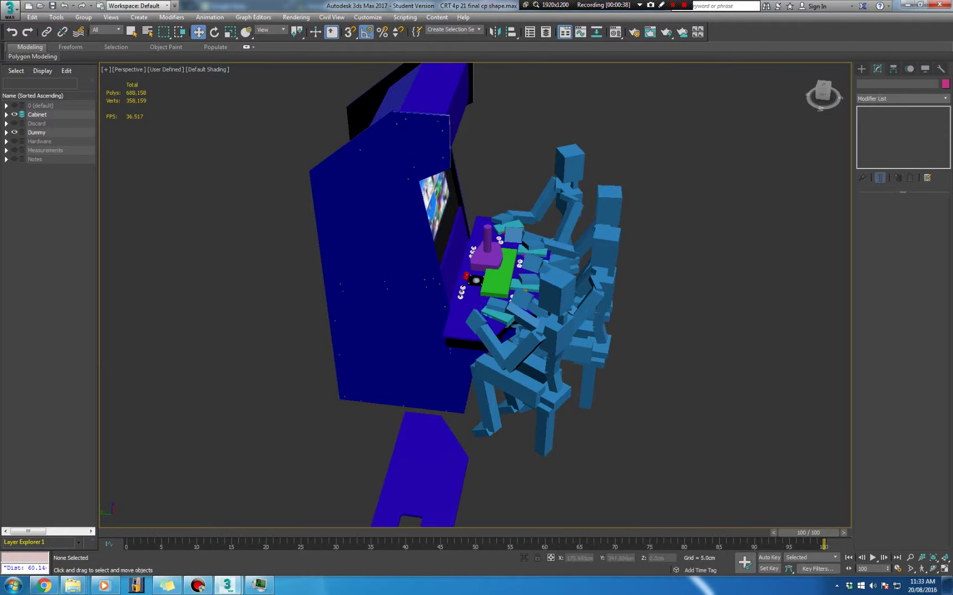
{"action": "scroll", "coordinate": [546, 308], "scroll_direction": "up", "scroll_amount": 5}
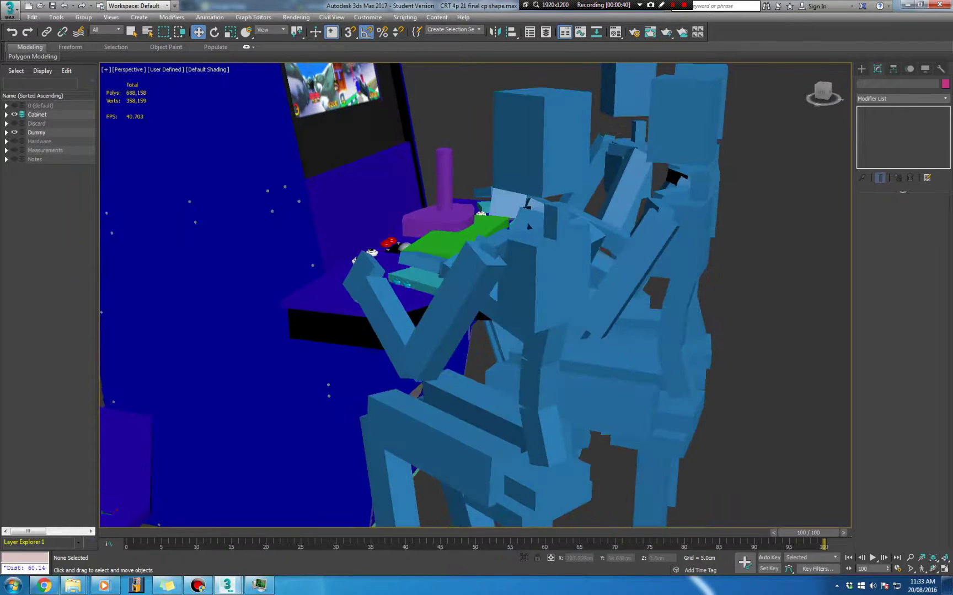
{"action": "middle_click_drag", "start_coordinate": [551, 309], "coordinate": [521, 358], "text": "alt"}
{"action": "scroll", "coordinate": [513, 256], "scroll_direction": "down", "scroll_amount": 3}
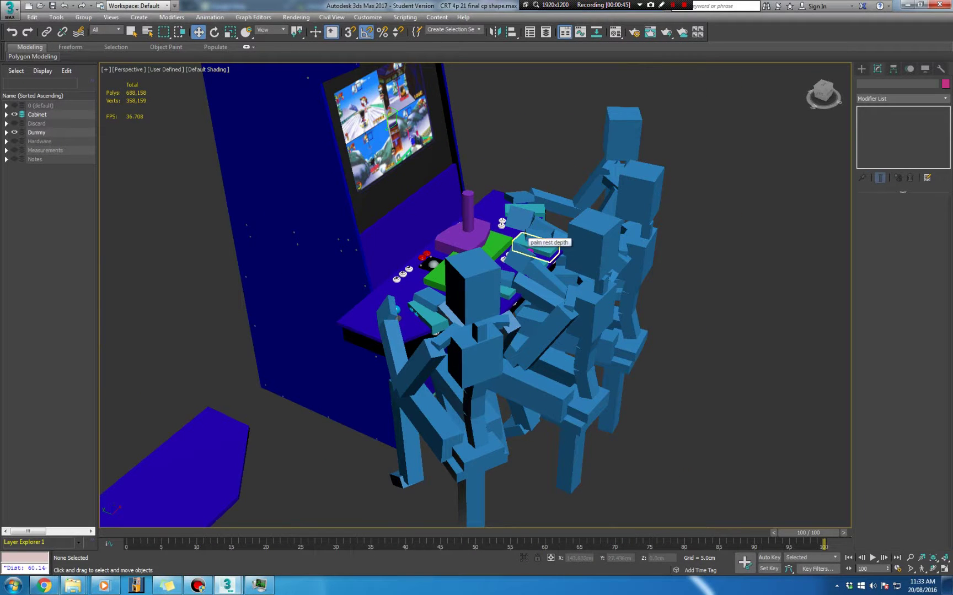
{"action": "middle_click_drag", "start_coordinate": [526, 243], "coordinate": [736, 360], "text": "alt"}
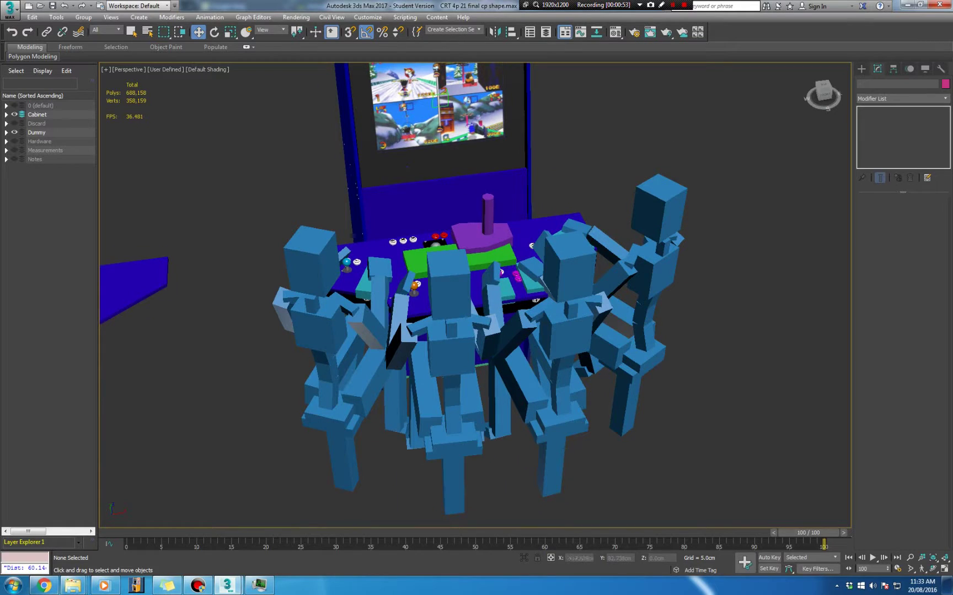
Step: Expand the Dummy layer and hide its Seating arrangements while keeping the Dummy layer shown
{"action": "left_click", "coordinate": [14, 133]}
{"action": "left_click", "coordinate": [6, 133]}
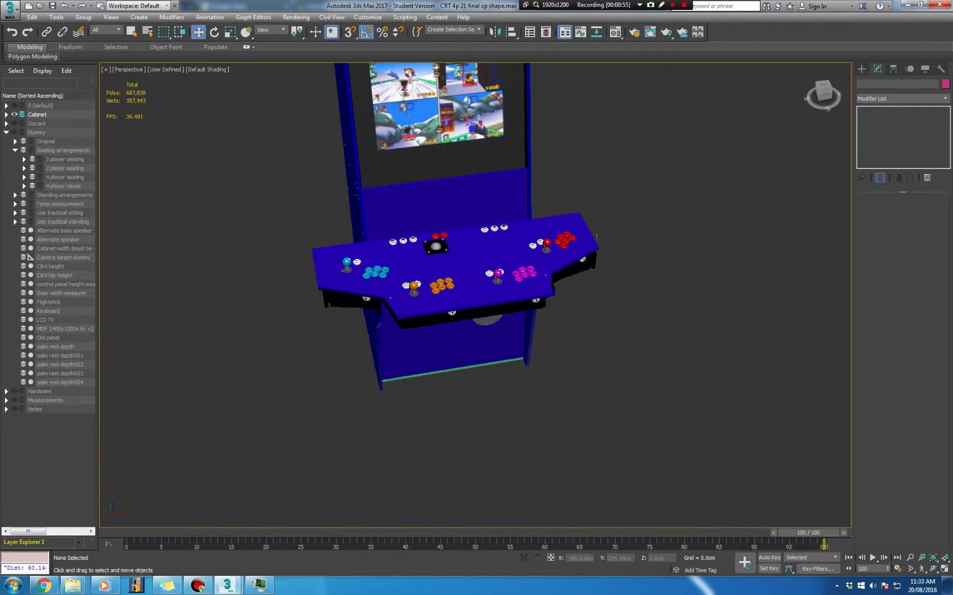
{"action": "left_click", "coordinate": [14, 133]}
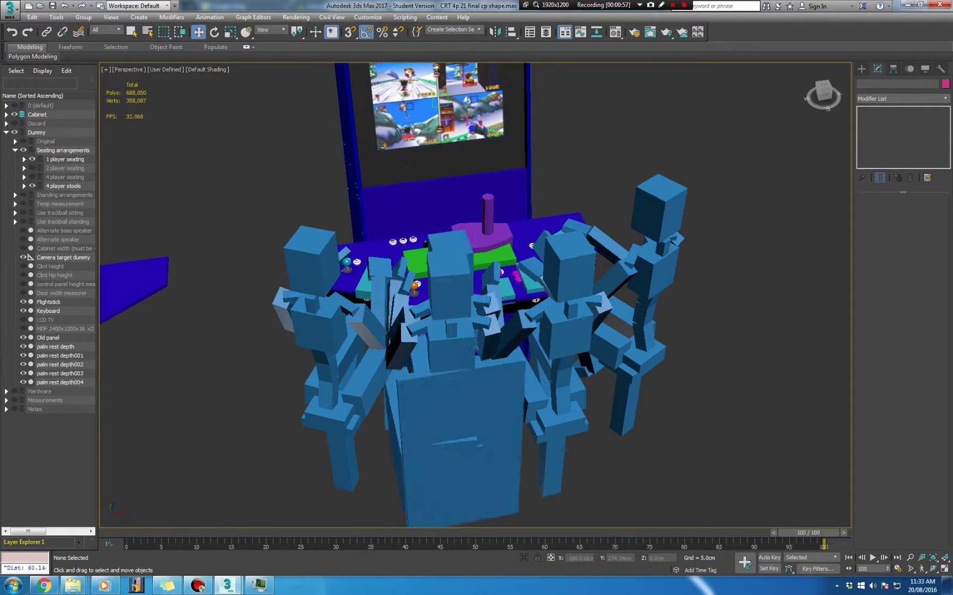
{"action": "left_click", "coordinate": [23, 150]}
{"action": "left_click", "coordinate": [15, 150]}
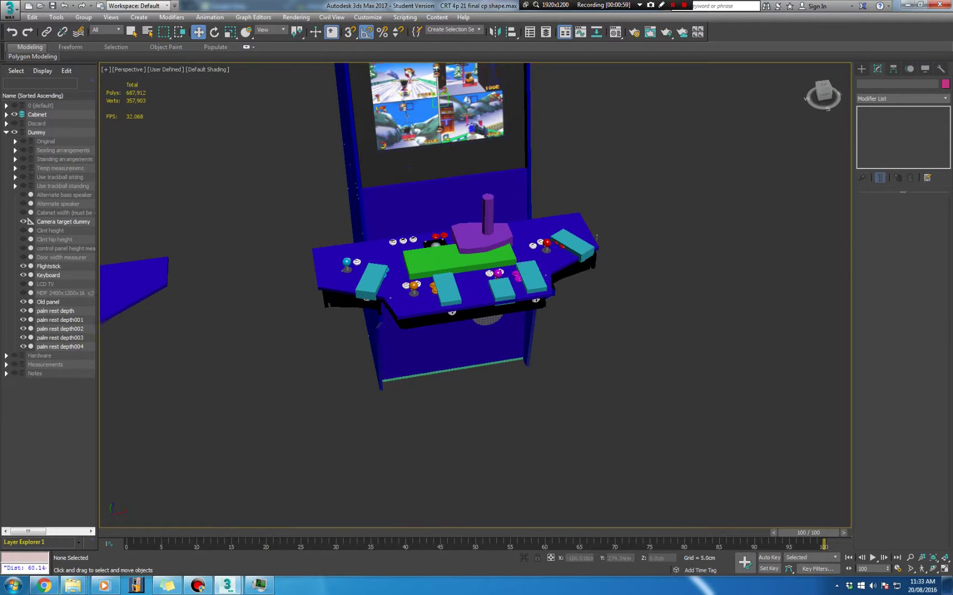
Step: Show the Standing arrangements and try the player groups in turn, leaving only 4 player standing shown
{"action": "left_click", "coordinate": [23, 159]}
{"action": "left_click", "coordinate": [31, 168]}
{"action": "left_click", "coordinate": [15, 160]}
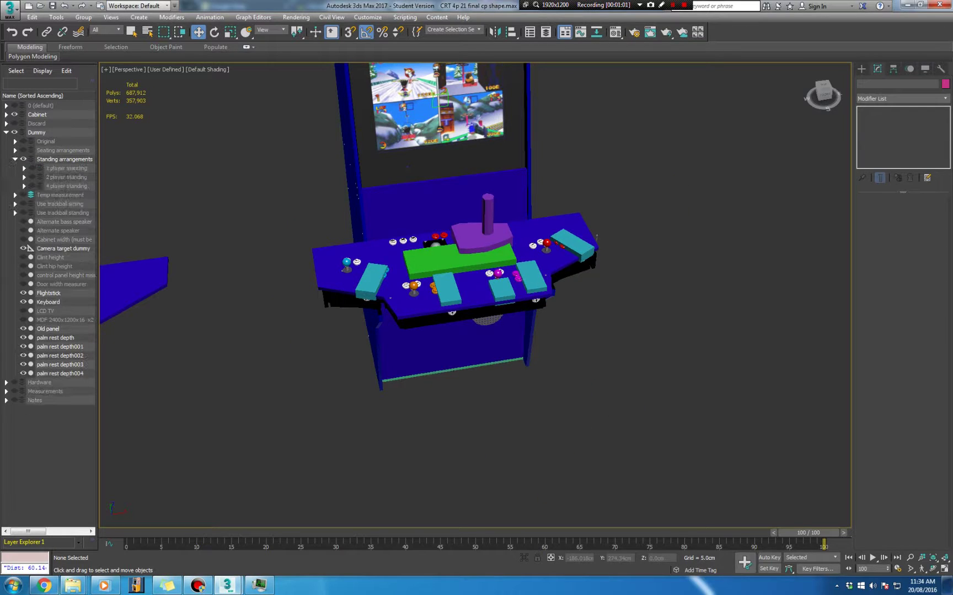
{"action": "left_click", "coordinate": [32, 168]}
{"action": "left_click", "coordinate": [32, 168]}
{"action": "left_click", "coordinate": [32, 177]}
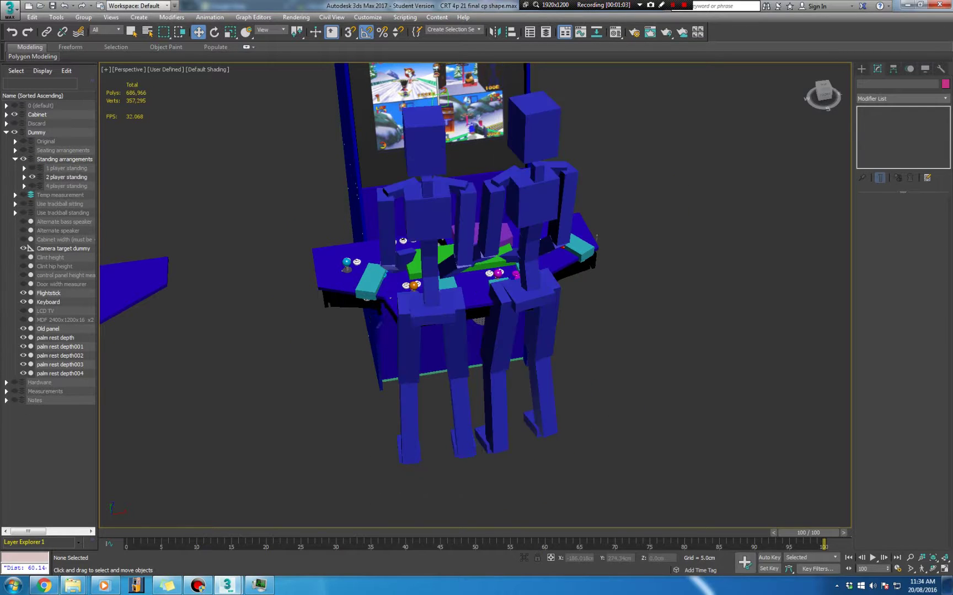
{"action": "left_click", "coordinate": [32, 186]}
{"action": "left_click", "coordinate": [32, 185]}
{"action": "left_click", "coordinate": [32, 177]}
{"action": "left_click", "coordinate": [32, 185]}
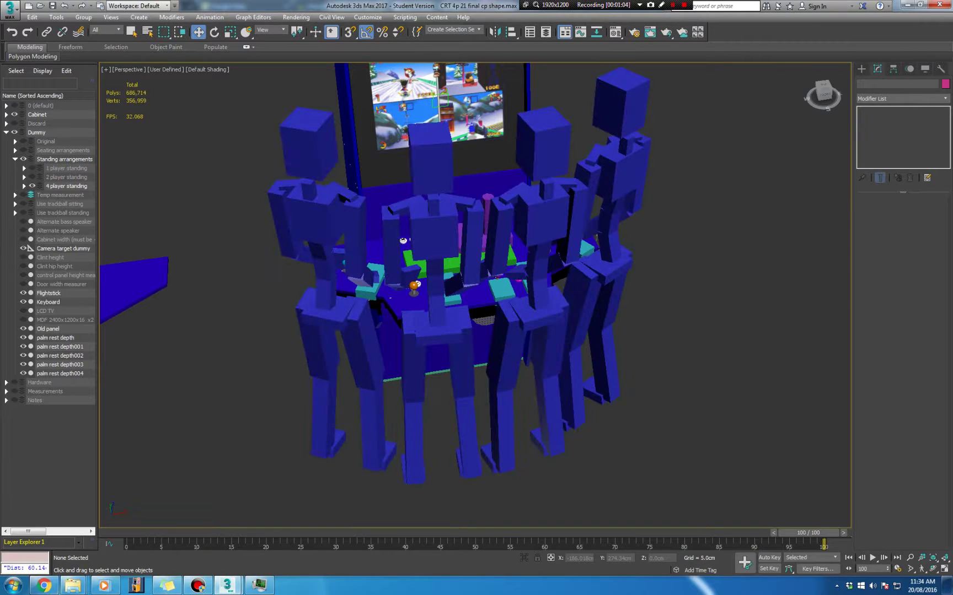
Step: Hide the Standing arrangements and the whole Dummy layer
{"action": "left_click", "coordinate": [23, 159]}
{"action": "left_click", "coordinate": [6, 132]}
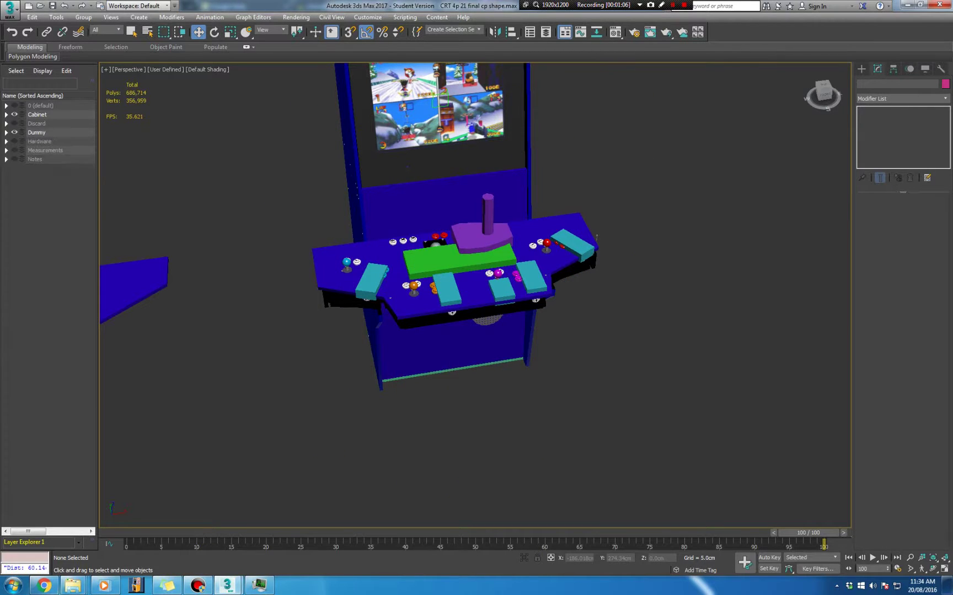
{"action": "left_click", "coordinate": [14, 132]}
Step: Examine the control panel and the cabinet's side profile from both sides
{"action": "middle_click_drag", "start_coordinate": [408, 264], "coordinate": [491, 279], "text": "alt"}
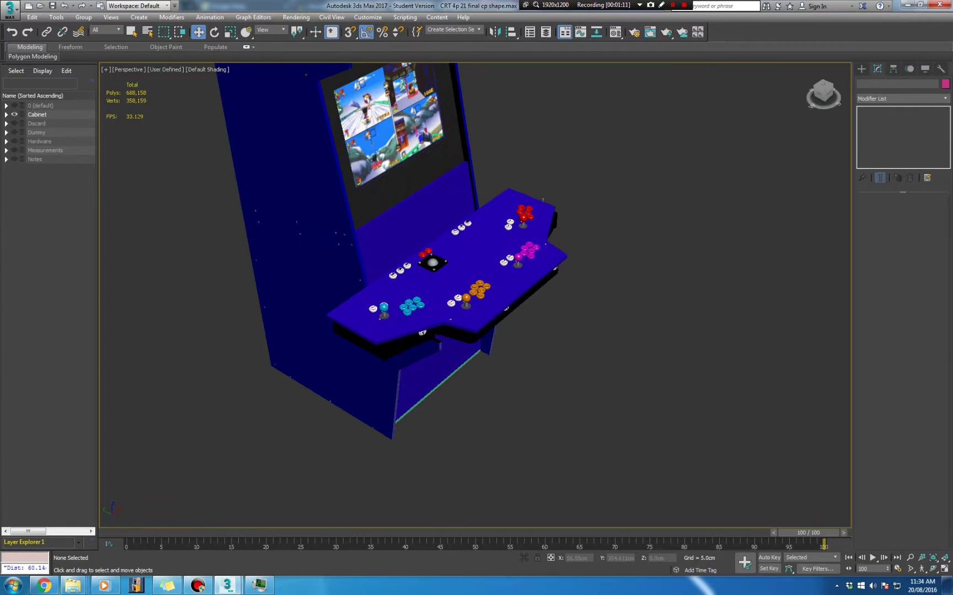
{"action": "middle_click_drag", "start_coordinate": [408, 259], "coordinate": [430, 345]}
{"action": "middle_click_drag", "start_coordinate": [474, 265], "coordinate": [433, 245], "text": "alt"}
{"action": "middle_click_drag", "start_coordinate": [447, 286], "coordinate": [448, 301]}
{"action": "middle_click_drag", "start_coordinate": [640, 365], "coordinate": [556, 355], "text": "alt"}
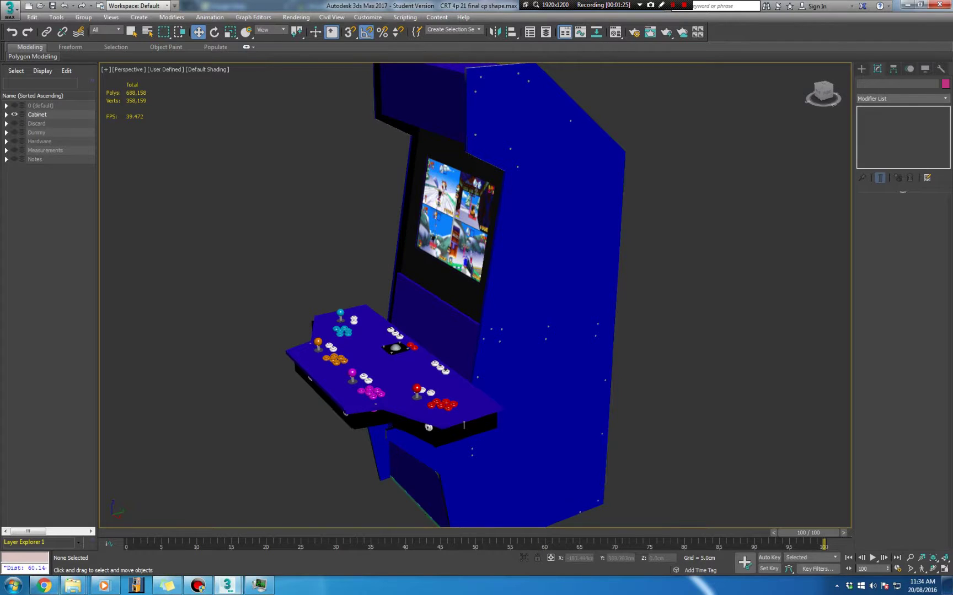
{"action": "middle_click_drag", "start_coordinate": [485, 309], "coordinate": [650, 317], "text": "alt"}
{"action": "middle_click_drag", "start_coordinate": [496, 264], "coordinate": [502, 323]}
Step: Select the Monitor walls and go to the Vertex level of their Editable Poly
{"action": "left_click", "coordinate": [489, 343]}
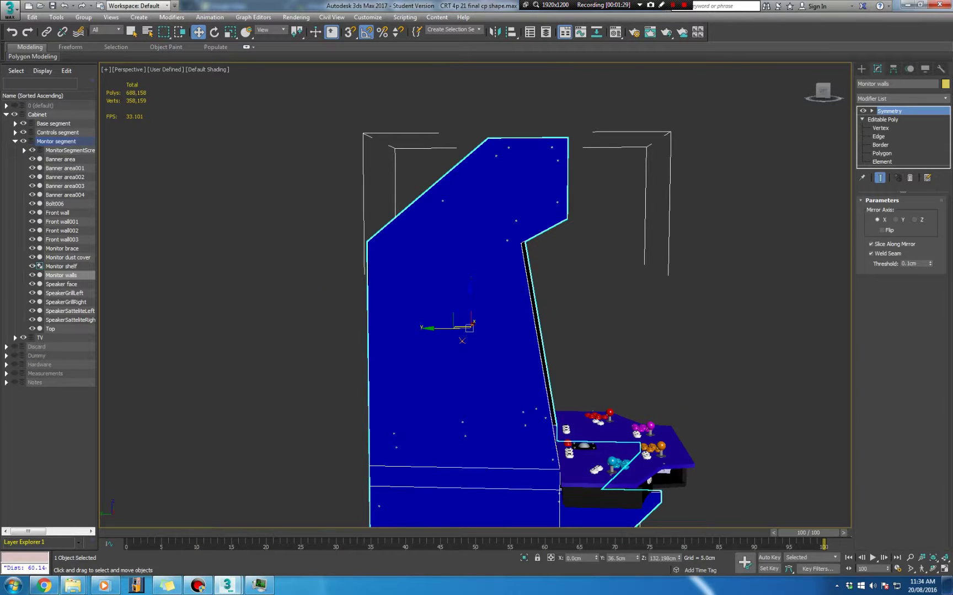
{"action": "scroll", "coordinate": [565, 154], "scroll_direction": "up", "scroll_amount": 5}
{"action": "middle_click_drag", "start_coordinate": [565, 154], "coordinate": [562, 185]}
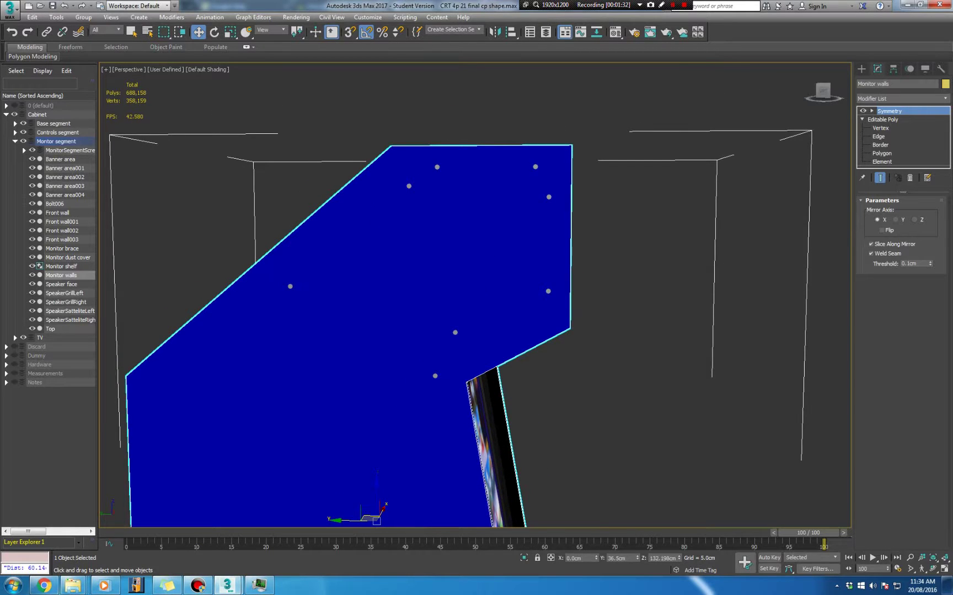
{"action": "left_click", "coordinate": [881, 128]}
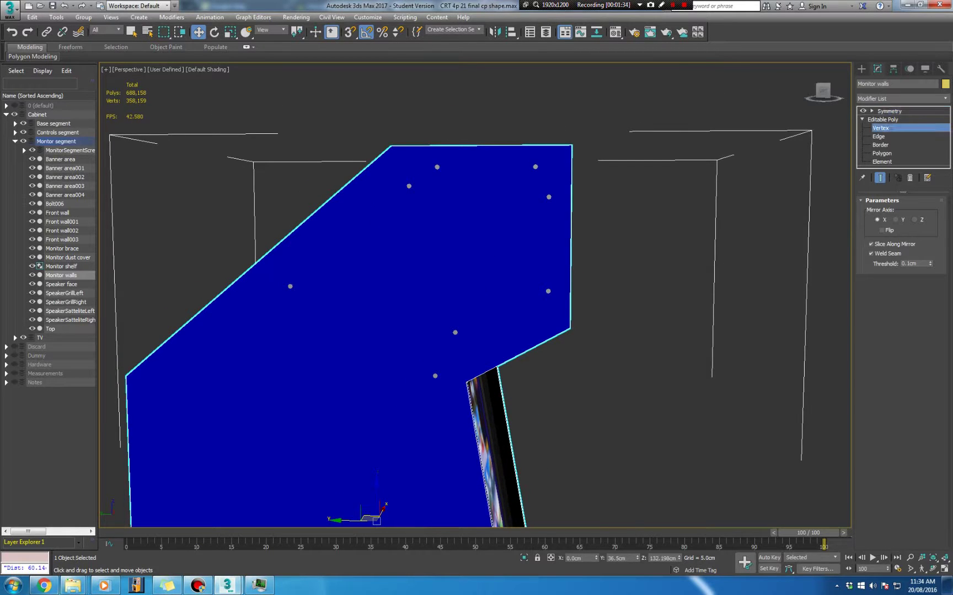
{"action": "middle_click_drag", "start_coordinate": [584, 297], "coordinate": [406, 339], "text": "alt"}
{"action": "middle_click_drag", "start_coordinate": [557, 262], "coordinate": [562, 259], "text": "alt"}
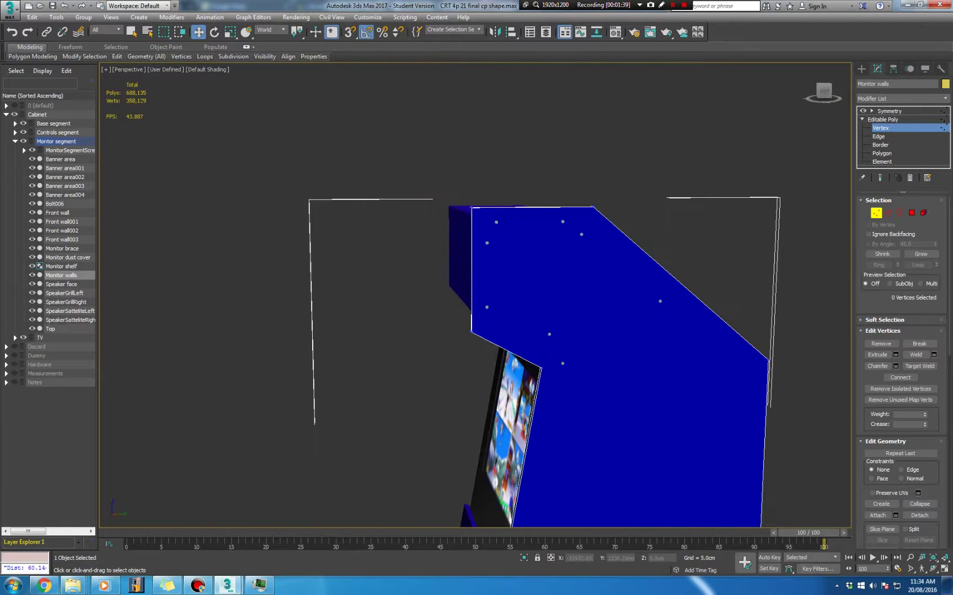
Step: Select the two vertices at the side wall's top front corner and examine that corner
{"action": "left_click", "coordinate": [451, 209]}
{"action": "scroll", "coordinate": [451, 208], "scroll_direction": "up", "scroll_amount": 3}
{"action": "middle_click_drag", "start_coordinate": [450, 208], "coordinate": [466, 226], "text": "alt"}
{"action": "left_click_drag", "start_coordinate": [428, 157], "coordinate": [492, 223]}
{"action": "middle_click_drag", "start_coordinate": [492, 223], "coordinate": [478, 203], "text": "alt"}
{"action": "middle_click_drag", "start_coordinate": [529, 278], "coordinate": [563, 265], "text": "alt"}
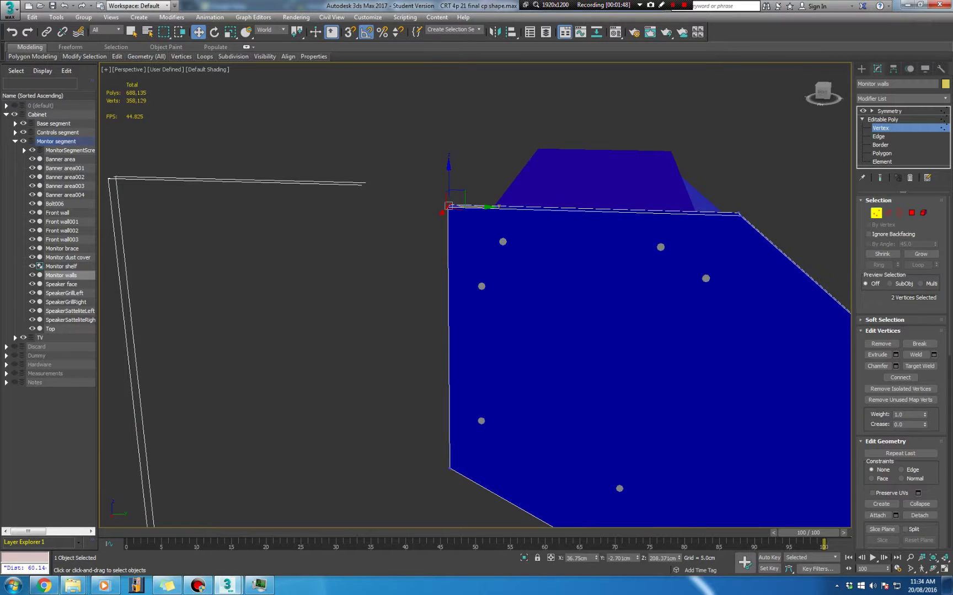
{"action": "mouse_move", "coordinate": [562, 265]}
{"action": "middle_mouse_down", "text": "alt"}
{"action": "mouse_move", "coordinate": [592, 257]}
{"action": "mouse_move", "coordinate": [562, 255]}
{"action": "middle_mouse_up", "text": "alt"}
{"action": "mouse_move", "coordinate": [460, 194]}
{"action": "left_mouse_down"}
{"action": "mouse_move", "coordinate": [629, 168]}
{"action": "mouse_move", "coordinate": [404, 198]}
{"action": "mouse_move", "coordinate": [525, 180]}
{"action": "mouse_move", "coordinate": [541, 206]}
{"action": "mouse_move", "coordinate": [449, 207]}
{"action": "left_mouse_up"}
{"action": "scroll", "coordinate": [587, 145], "scroll_direction": "down", "scroll_amount": 5}
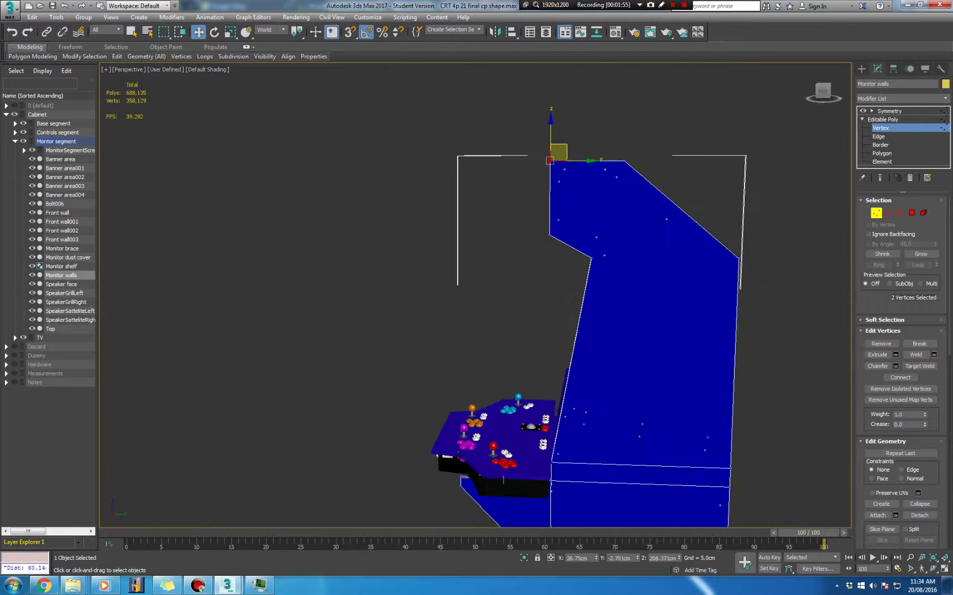
{"action": "middle_click_drag", "start_coordinate": [587, 145], "coordinate": [628, 182], "text": "alt"}
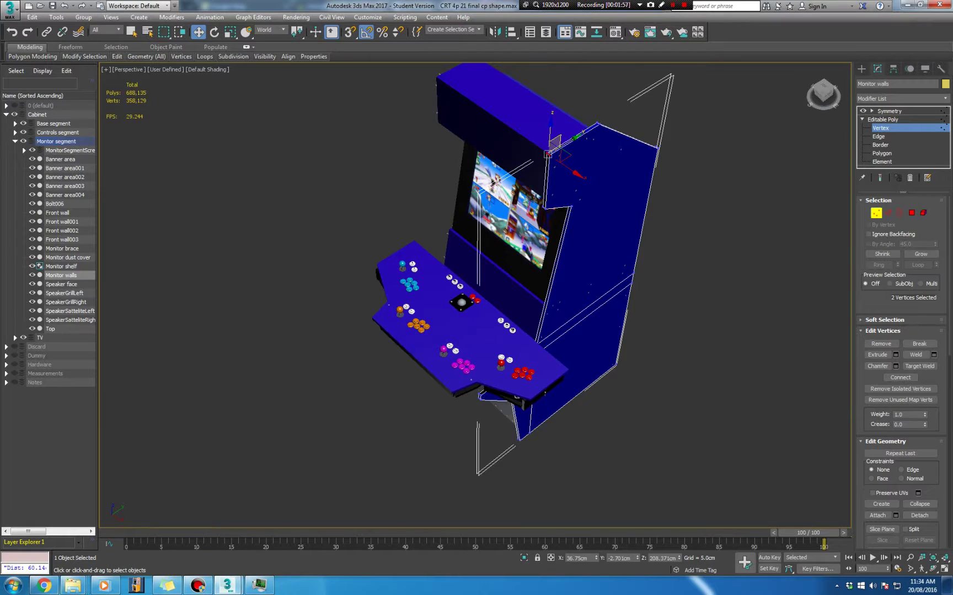
Step: Leave vertex editing, deselect the Monitor walls and view the whole cabinet from the side
{"action": "left_click", "coordinate": [882, 119]}
{"action": "left_click", "coordinate": [739, 232]}
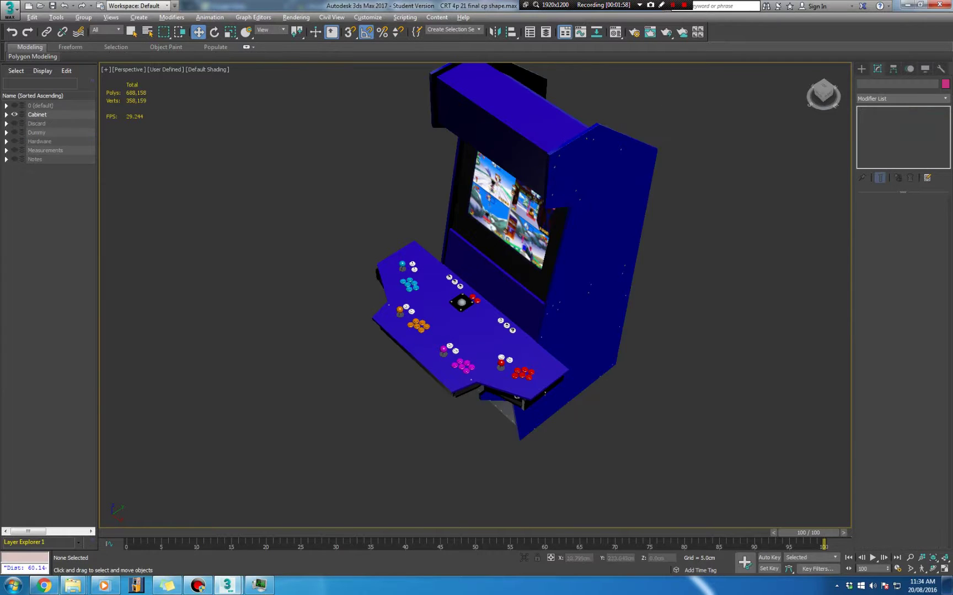
{"action": "middle_click_drag", "start_coordinate": [739, 231], "coordinate": [661, 193], "text": "alt"}
{"action": "middle_click_drag", "start_coordinate": [534, 510], "coordinate": [534, 497], "text": "alt"}
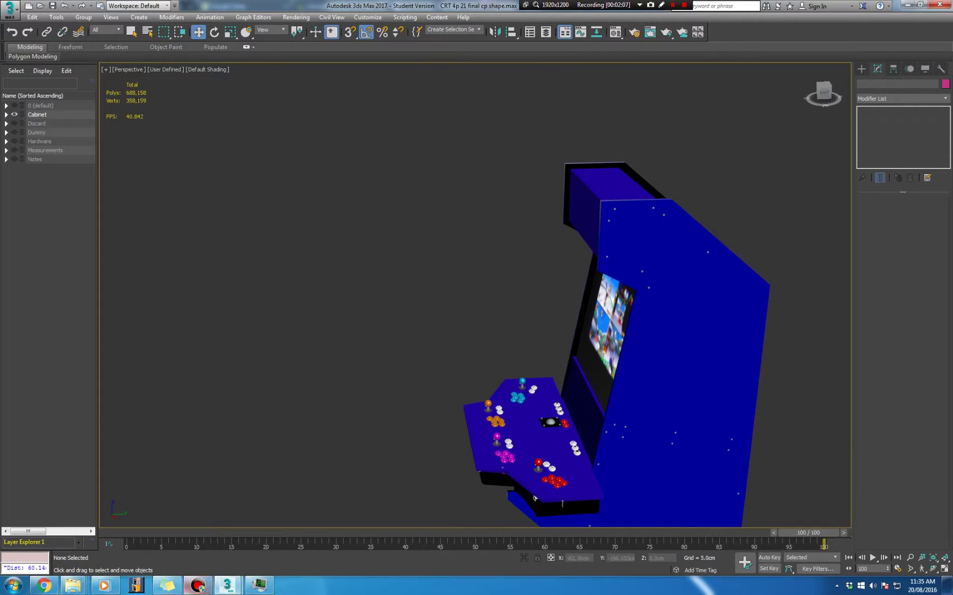
Step: Switch to the CRT 4p 18 ROUNDED.max scene and examine the rounded corners of its side walls
{"action": "mouse_move", "coordinate": [227, 586]}
{"action": "left_click", "coordinate": [282, 532]}
{"action": "middle_click_drag", "start_coordinate": [457, 248], "coordinate": [507, 292]}
{"action": "middle_click_drag", "start_coordinate": [270, 373], "coordinate": [184, 348], "text": "alt"}
{"action": "middle_click_drag", "start_coordinate": [397, 259], "coordinate": [429, 491], "text": "alt"}
{"action": "middle_click_drag", "start_coordinate": [129, 350], "coordinate": [102, 351], "text": "alt"}
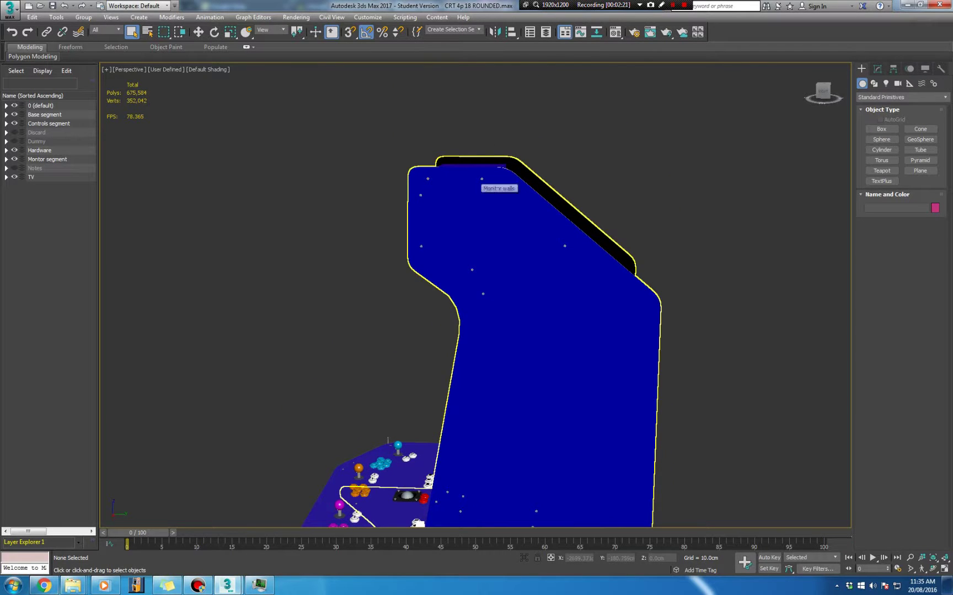
{"action": "middle_click_drag", "start_coordinate": [496, 184], "coordinate": [503, 232], "text": "alt"}
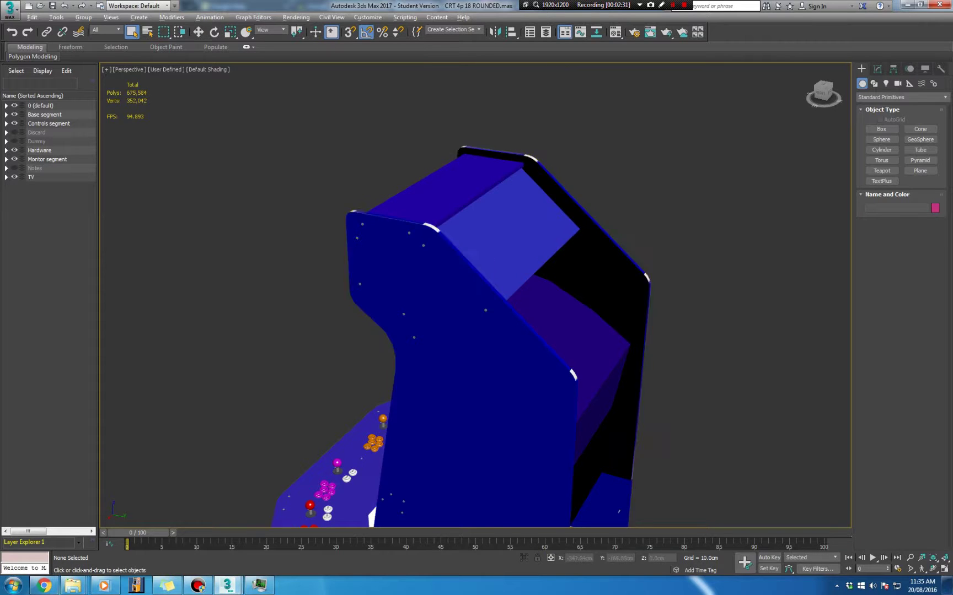
{"action": "middle_click_drag", "start_coordinate": [479, 286], "coordinate": [480, 264], "text": "alt"}
{"action": "scroll", "coordinate": [520, 260], "scroll_direction": "down", "scroll_amount": 2}
{"action": "scroll", "coordinate": [520, 260], "scroll_direction": "up", "scroll_amount": 4}
{"action": "scroll", "coordinate": [379, 198], "scroll_direction": "up", "scroll_amount": 2}
{"action": "middle_click_drag", "start_coordinate": [379, 198], "coordinate": [400, 179], "text": "alt"}
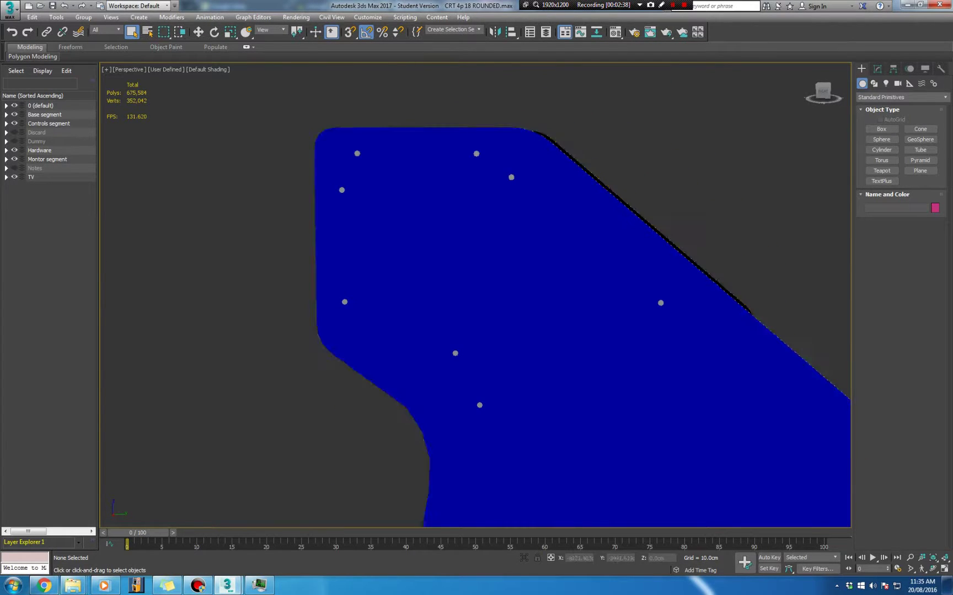
Step: Switch back to the CRT 4p 21 final cp shape.max scene and examine the square top corner of its side wall
{"action": "mouse_move", "coordinate": [227, 586]}
{"action": "left_click", "coordinate": [176, 527]}
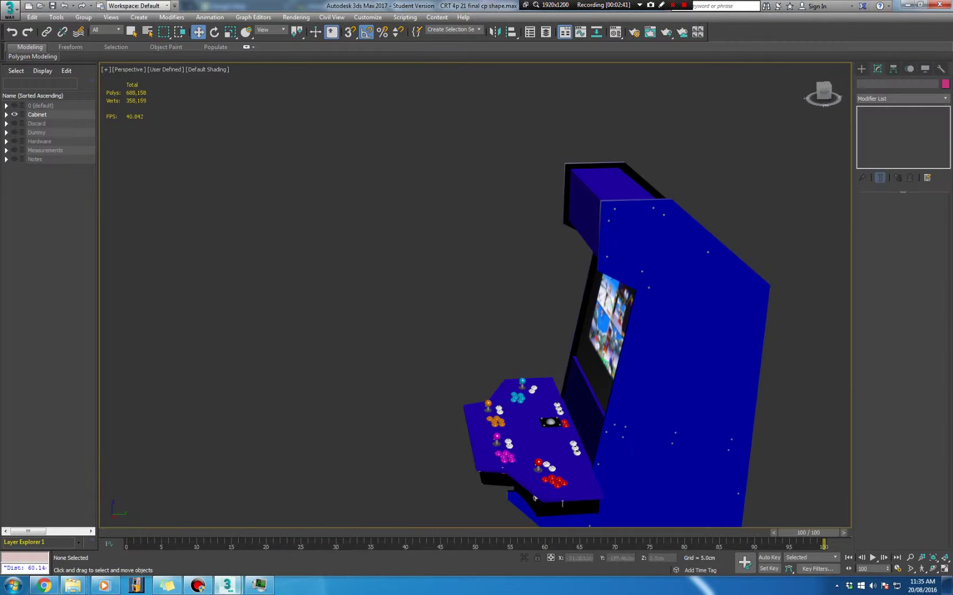
{"action": "scroll", "coordinate": [653, 207], "scroll_direction": "up", "scroll_amount": 10}
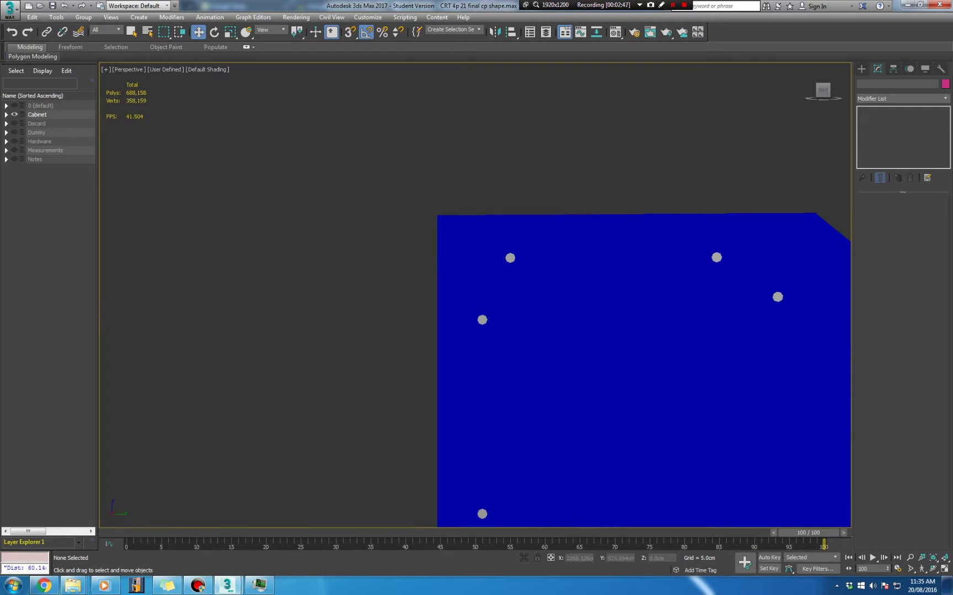
{"action": "scroll", "coordinate": [502, 279], "scroll_direction": "down", "scroll_amount": 4}
{"action": "middle_click_drag", "start_coordinate": [503, 280], "coordinate": [524, 290], "text": "alt"}
{"action": "middle_click_drag", "start_coordinate": [551, 367], "coordinate": [595, 366], "text": "alt"}
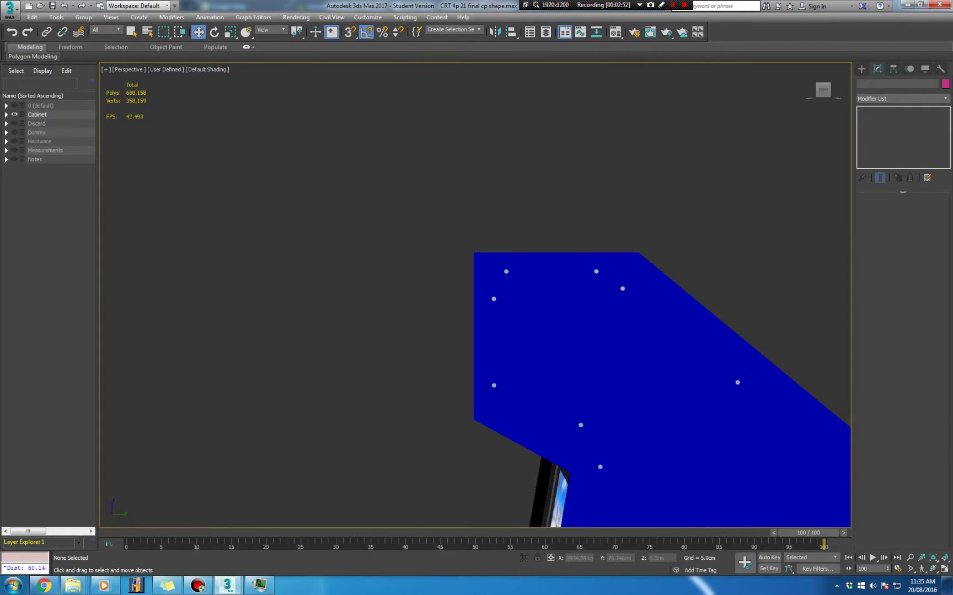
Step: Select the Monitor walls, enter edge editing and pick the side wall's sloping upper rear edge for examination
{"action": "middle_click_drag", "start_coordinate": [552, 366], "coordinate": [556, 408], "text": "alt"}
{"action": "scroll", "coordinate": [551, 358], "scroll_direction": "down", "scroll_amount": 5}
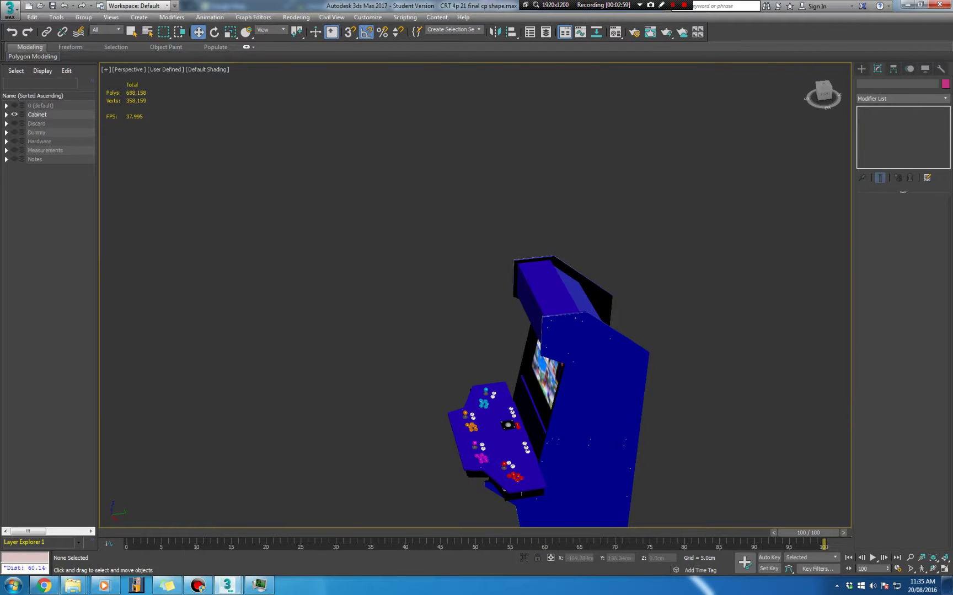
{"action": "middle_click_drag", "start_coordinate": [529, 408], "coordinate": [506, 382]}
{"action": "middle_click_drag", "start_coordinate": [506, 382], "coordinate": [674, 329], "text": "alt"}
{"action": "middle_click_drag", "start_coordinate": [474, 337], "coordinate": [441, 346], "text": "alt"}
{"action": "left_click", "coordinate": [436, 347]}
{"action": "left_click", "coordinate": [880, 128]}
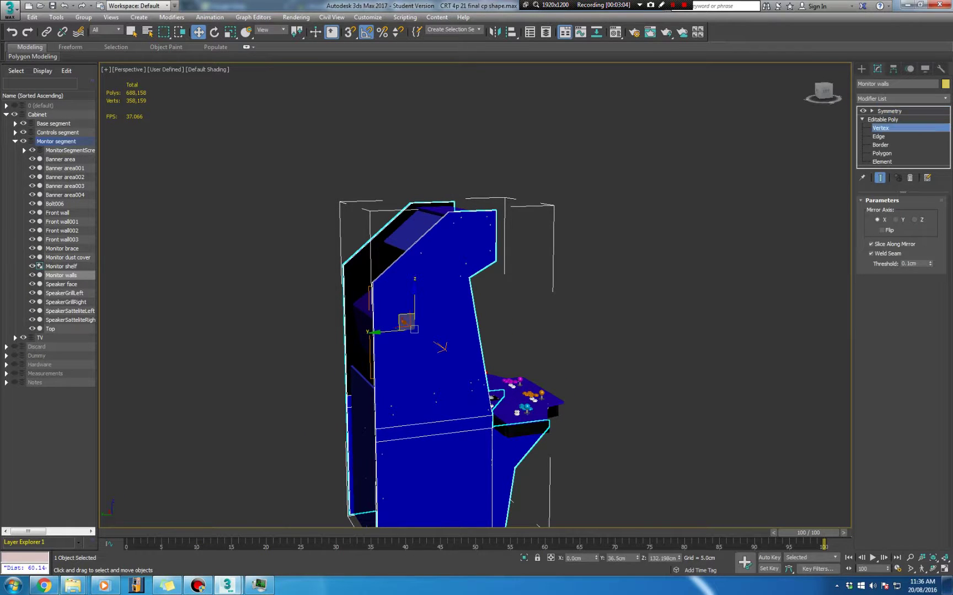
{"action": "left_click", "coordinate": [879, 136]}
{"action": "middle_click_drag", "start_coordinate": [496, 325], "coordinate": [331, 342], "text": "alt"}
{"action": "scroll", "coordinate": [387, 231], "scroll_direction": "up", "scroll_amount": 5}
{"action": "middle_click_drag", "start_coordinate": [388, 231], "coordinate": [337, 200], "text": "alt"}
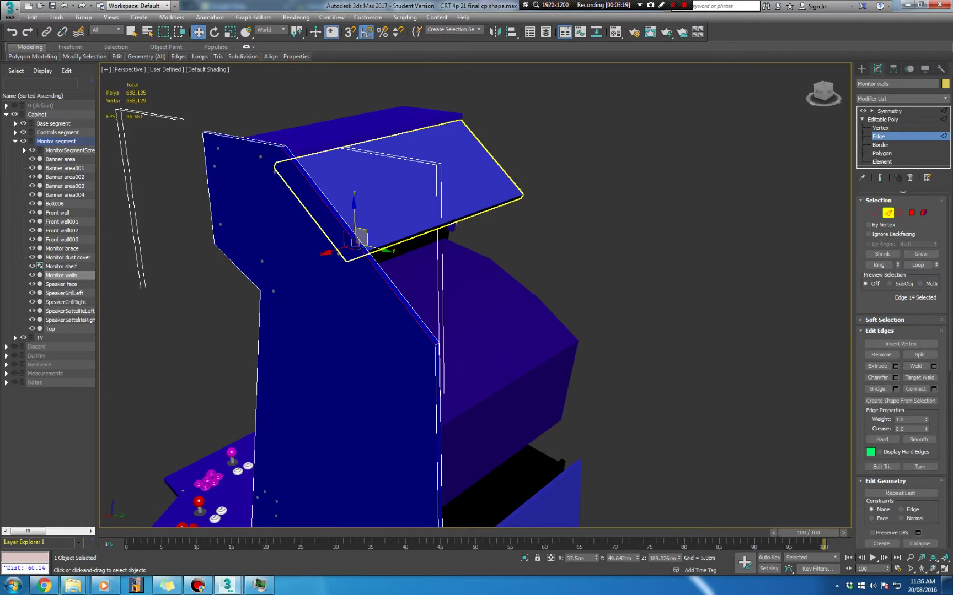
Step: Clear the edge selection, reselect the sloping rear edge and examine the upper cabinet from the opposite rear side
{"action": "key", "text": "ctrl+d"}
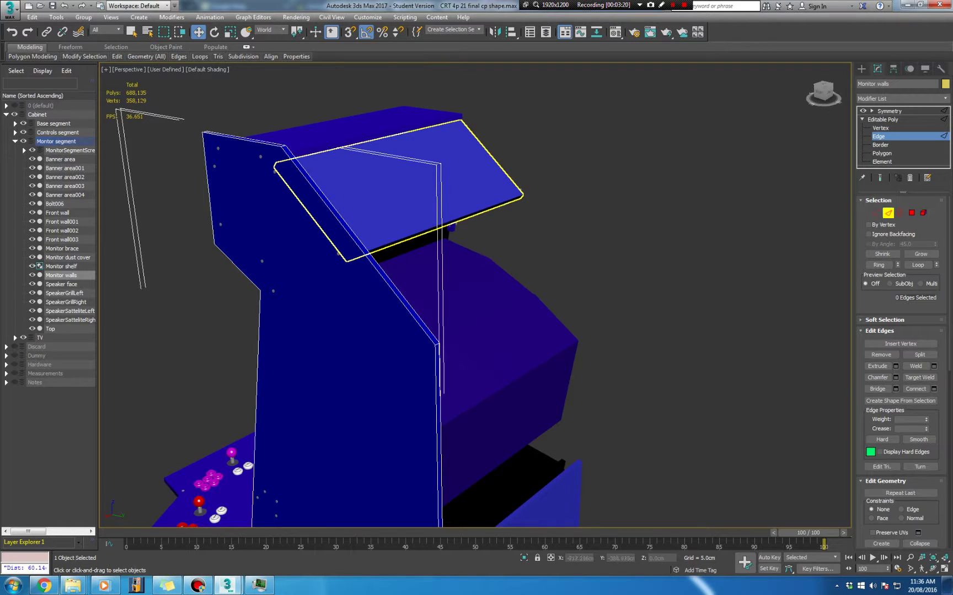
{"action": "middle_click_drag", "start_coordinate": [397, 191], "coordinate": [435, 193], "text": "alt"}
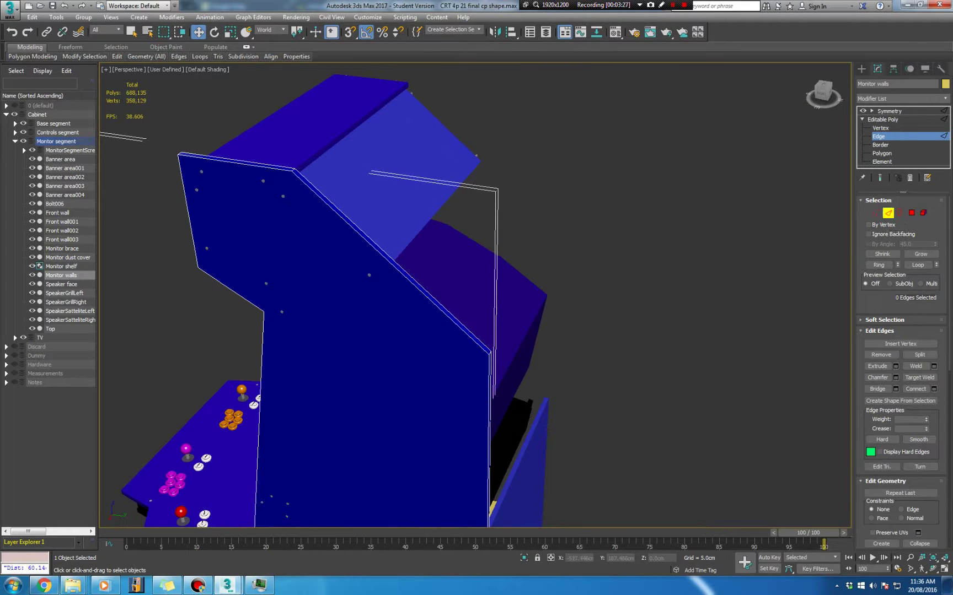
{"action": "middle_click_drag", "start_coordinate": [436, 193], "coordinate": [383, 196], "text": "alt"}
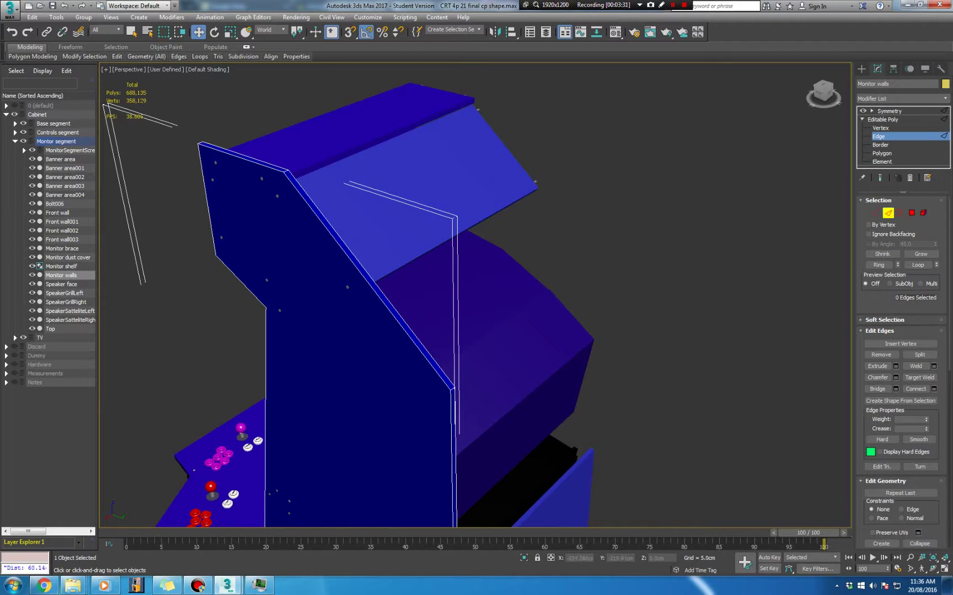
{"action": "left_click", "coordinate": [368, 281]}
{"action": "middle_click_drag", "start_coordinate": [367, 281], "coordinate": [264, 270], "text": "alt"}
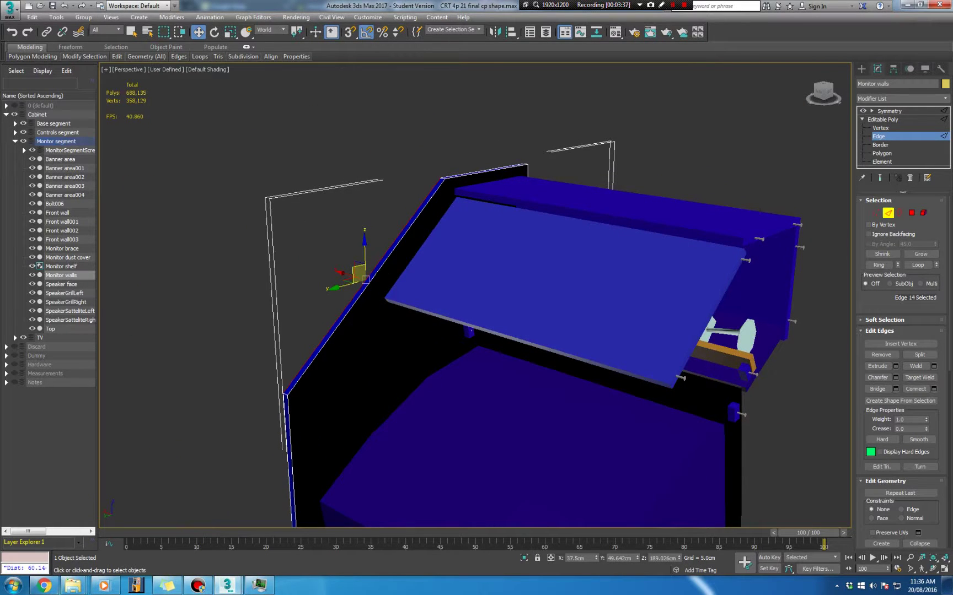
Step: Clear the edge selection and leave edge editing, keeping the Monitor walls selected as a whole object
{"action": "key", "text": "2"}
{"action": "key", "text": "2"}
{"action": "key", "text": "ctrl+d"}
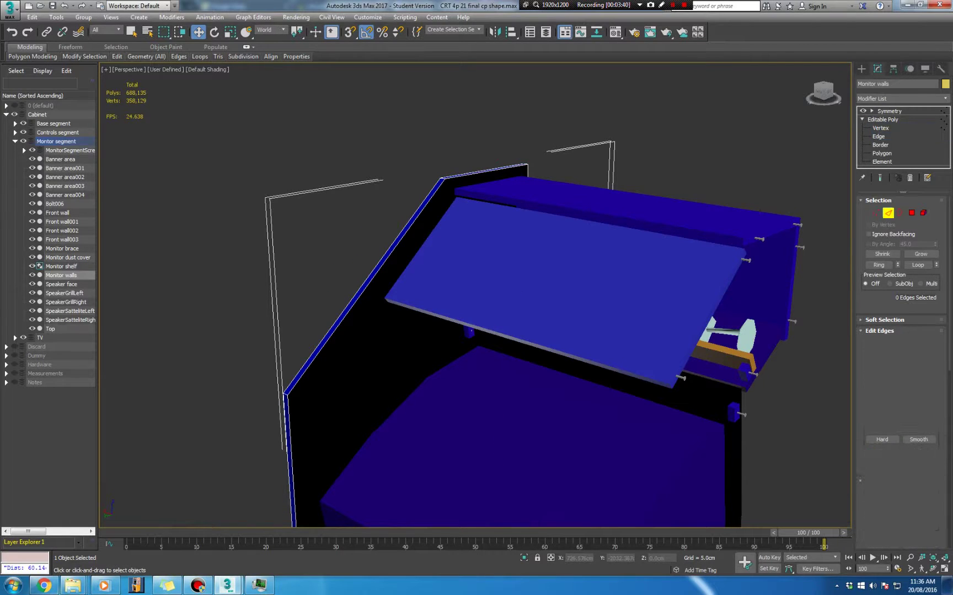
{"action": "key", "text": "2"}
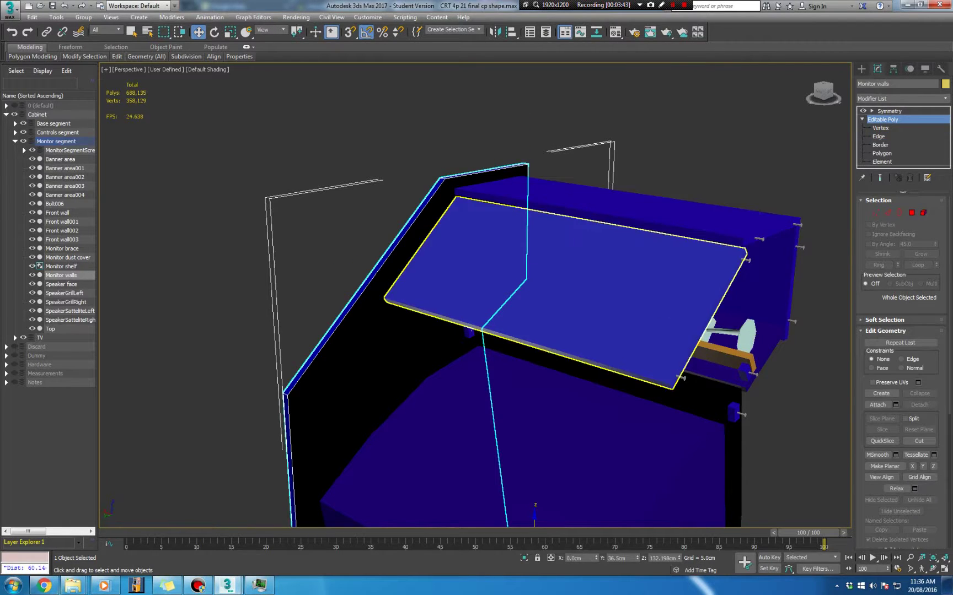
{"action": "middle_click_drag", "start_coordinate": [634, 298], "coordinate": [577, 267]}
Step: Collapse the Cabinet layer, then create a new layer from the selected Monitor walls and name it Temp
{"action": "left_click", "coordinate": [6, 114]}
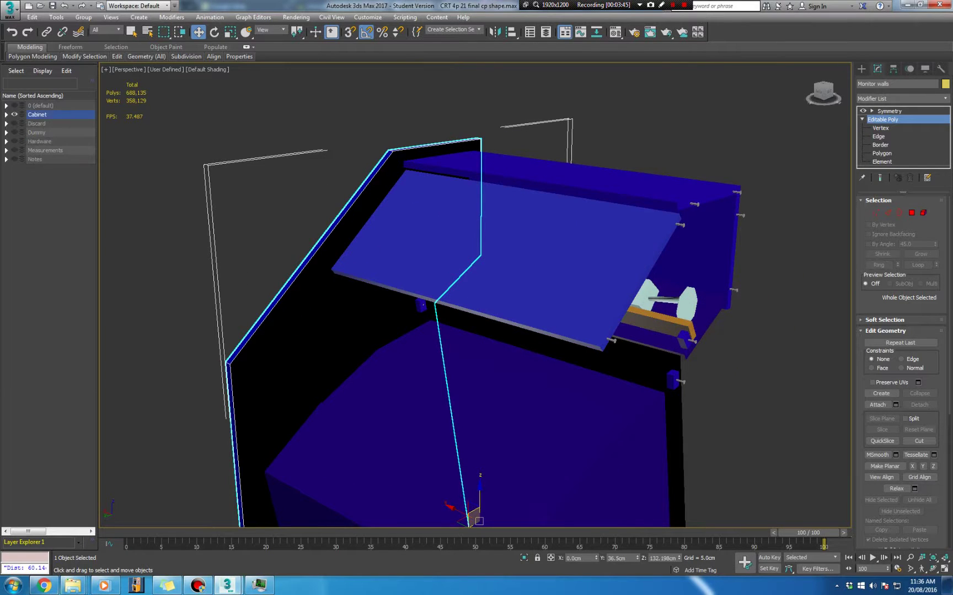
{"action": "right_click", "coordinate": [101, 176]}
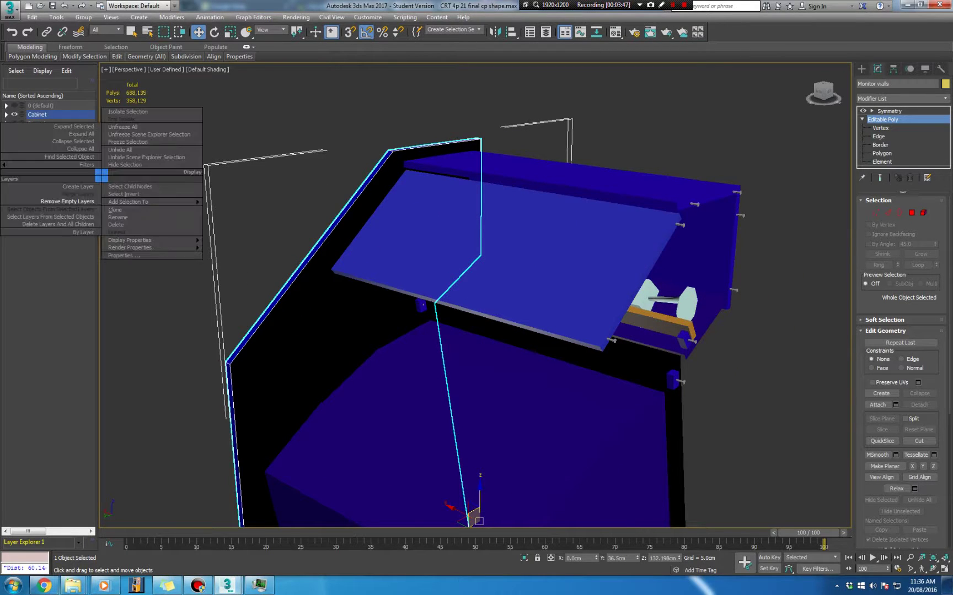
{"action": "left_click", "coordinate": [79, 187]}
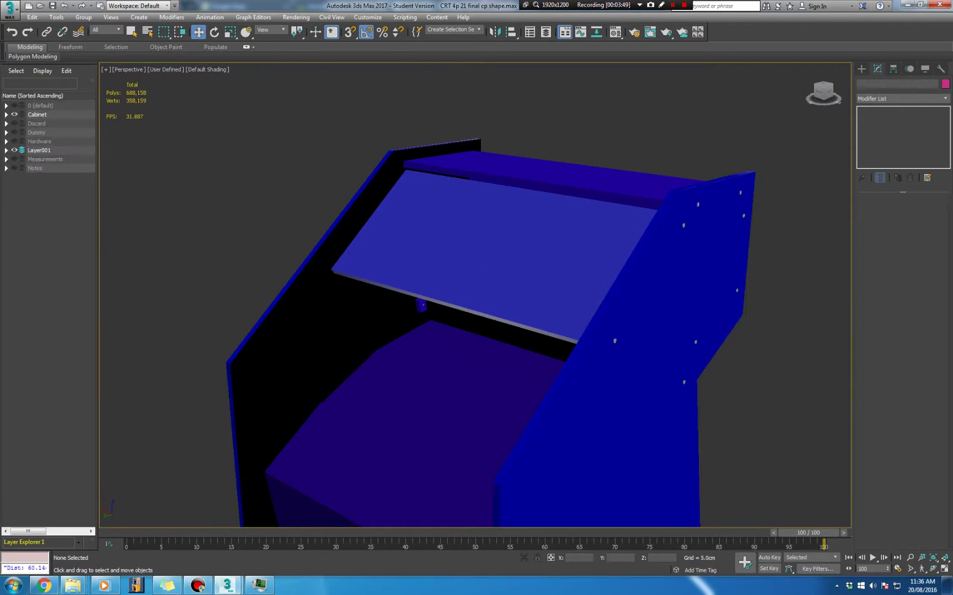
{"action": "left_click", "coordinate": [40, 150]}
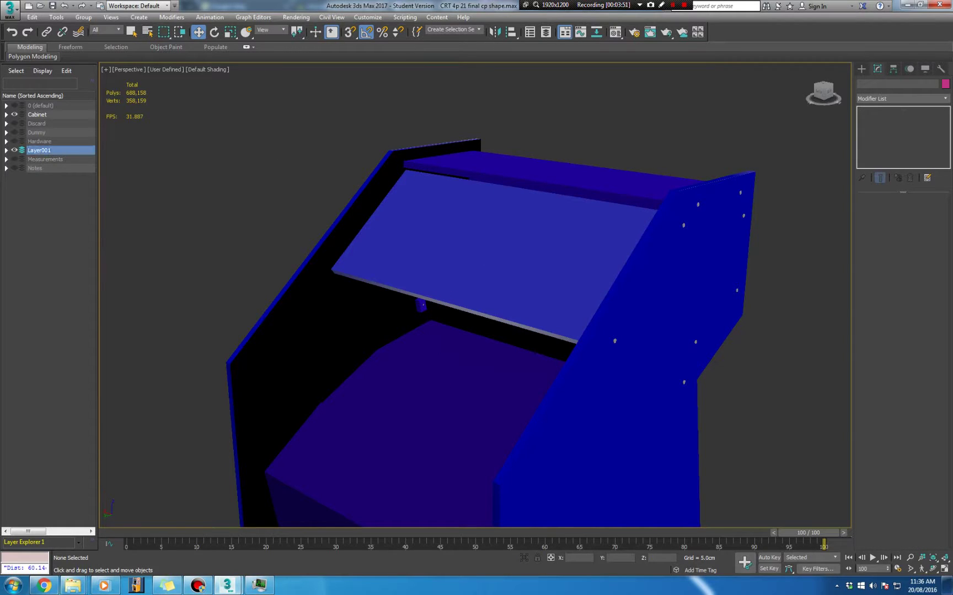
{"action": "left_click", "coordinate": [40, 150]}
{"action": "type", "text": "Temp"}
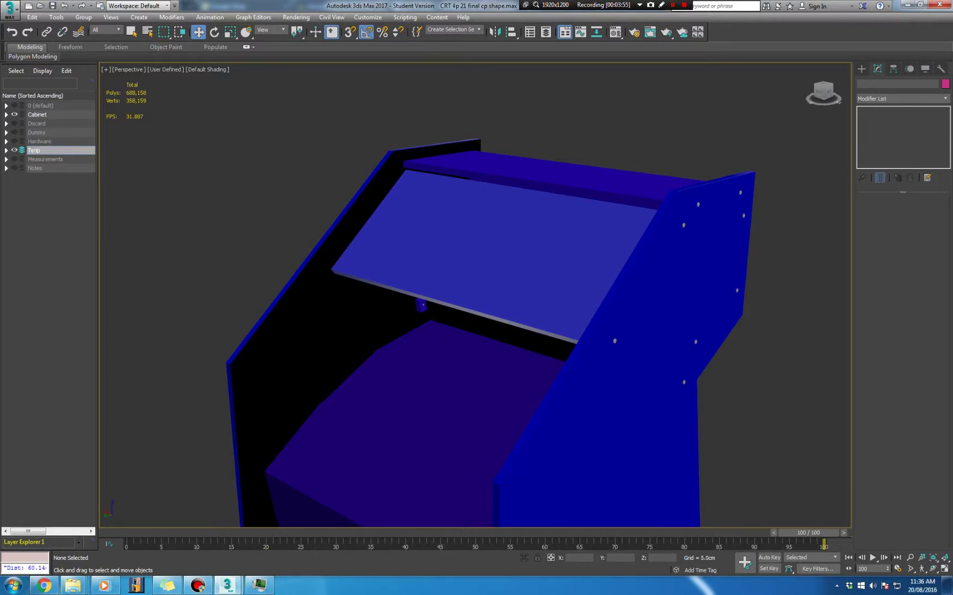
{"action": "key", "text": "BackSpace"}
{"action": "key", "text": "BackSpace"}
{"action": "key", "text": "Return"}
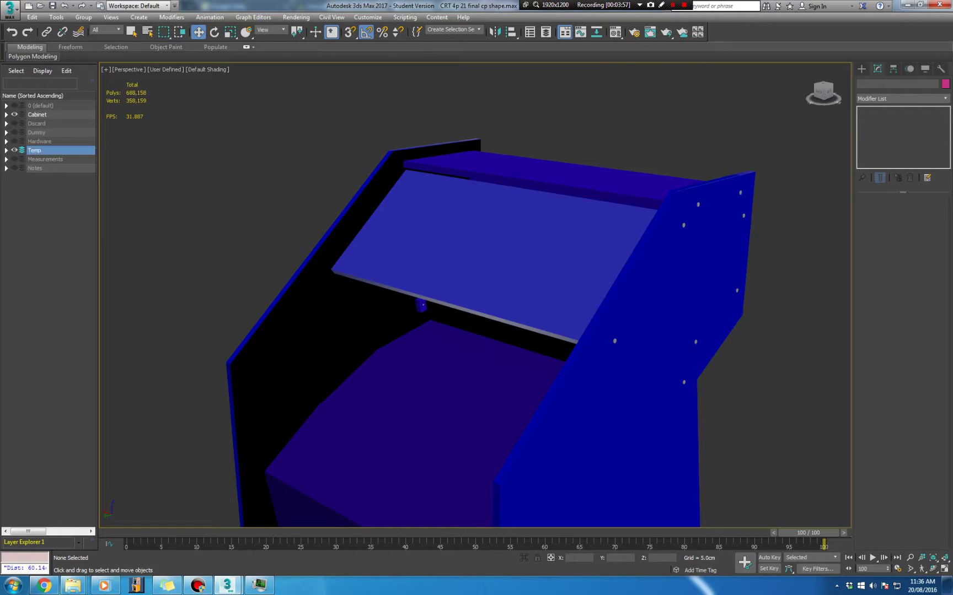
Step: Show the Measurements layer, nest the Temp layer inside it and list its sublayers
{"action": "left_click", "coordinate": [14, 158]}
{"action": "left_click_drag", "start_coordinate": [35, 150], "coordinate": [45, 160]}
{"action": "left_click", "coordinate": [6, 150]}
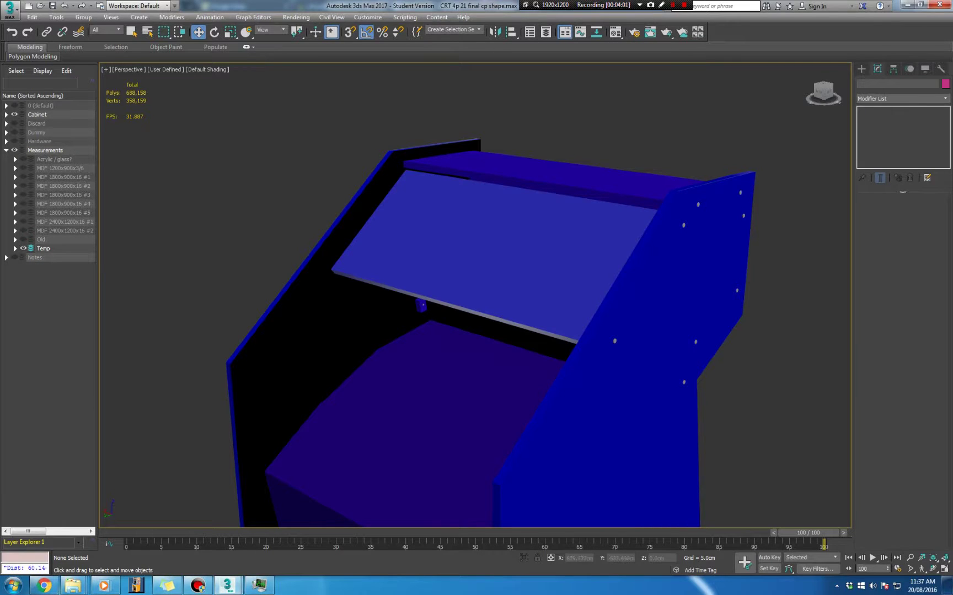
{"action": "middle_click_drag", "start_coordinate": [496, 261], "coordinate": [386, 209]}
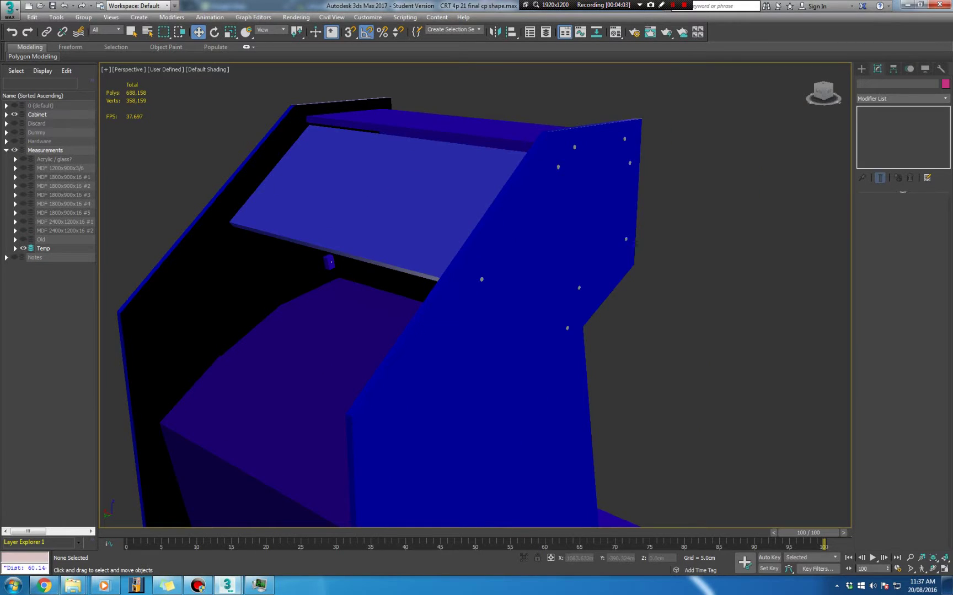
Step: Toggle the Cabinet layer's visibility to check which parts it controls, and collapse the Measurements layer
{"action": "left_click", "coordinate": [14, 114]}
{"action": "left_click", "coordinate": [14, 114]}
{"action": "left_click", "coordinate": [14, 114]}
{"action": "left_click", "coordinate": [14, 114]}
{"action": "left_click", "coordinate": [6, 151]}
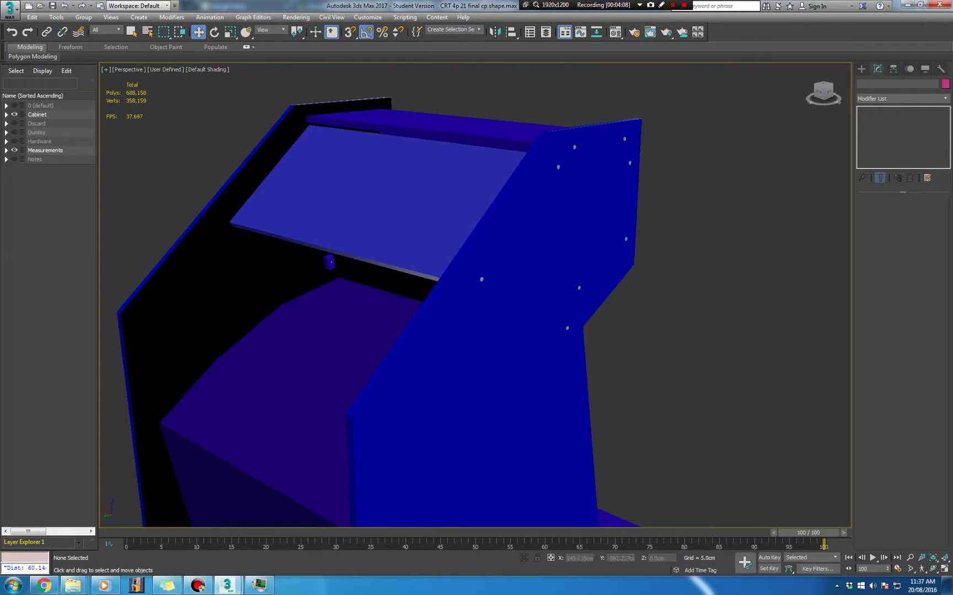
Step: Move the Monitor walls from the Temp layer back into the Cabinet layer and check by hiding and reshowing Cabinet
{"action": "left_click", "coordinate": [474, 341]}
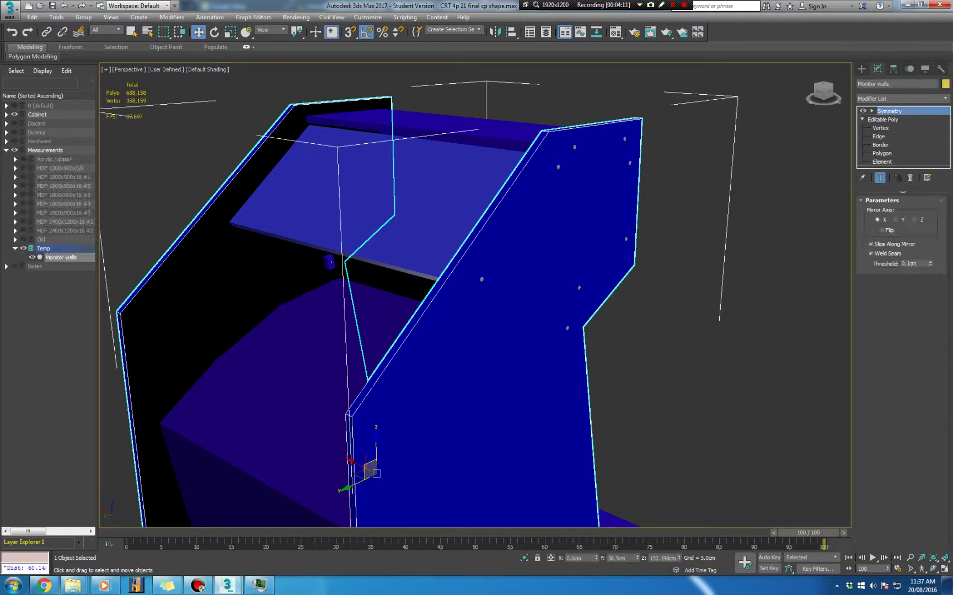
{"action": "left_click_drag", "start_coordinate": [61, 257], "coordinate": [65, 124]}
{"action": "left_click", "coordinate": [6, 115]}
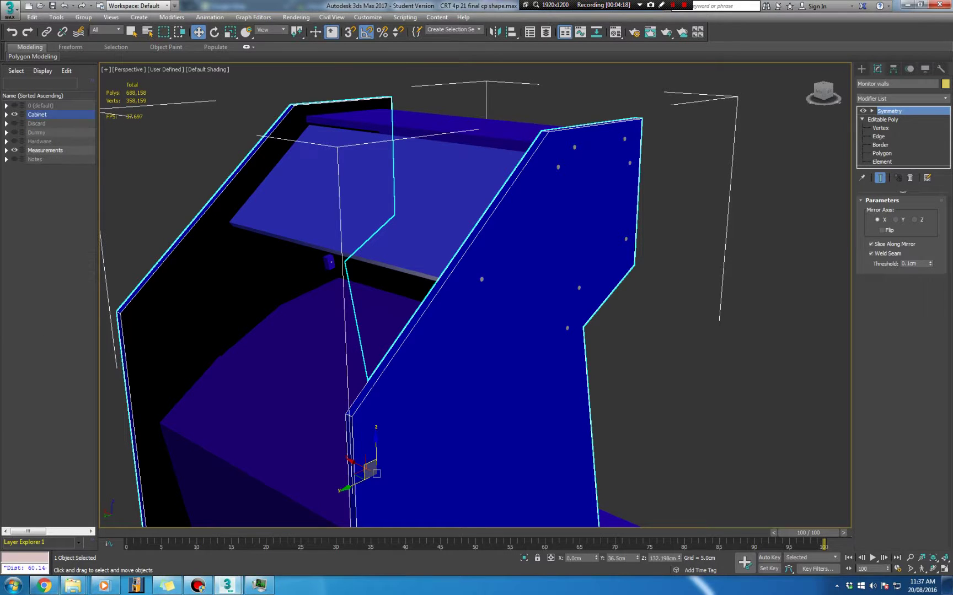
{"action": "left_click", "coordinate": [644, 315]}
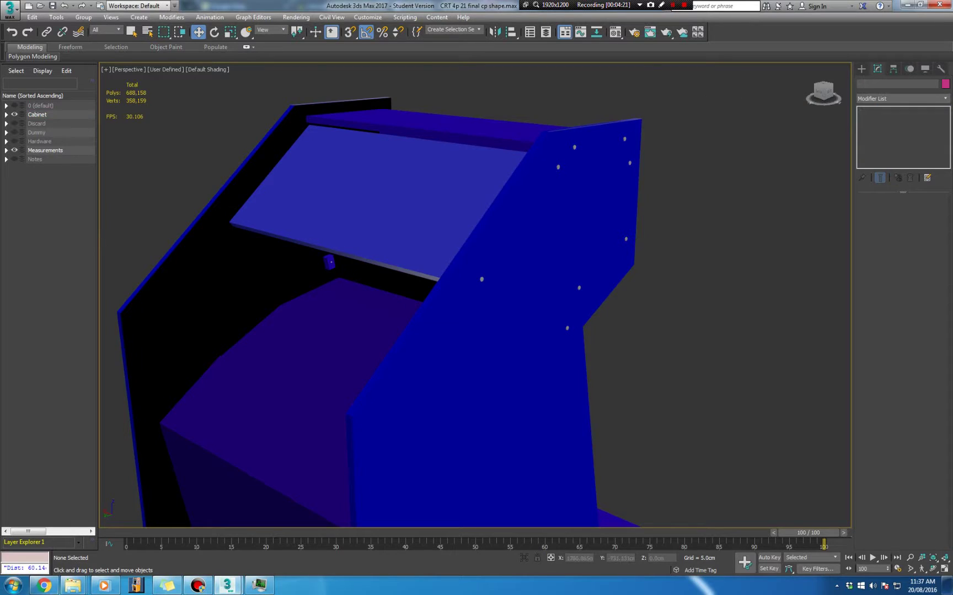
{"action": "left_click", "coordinate": [15, 114]}
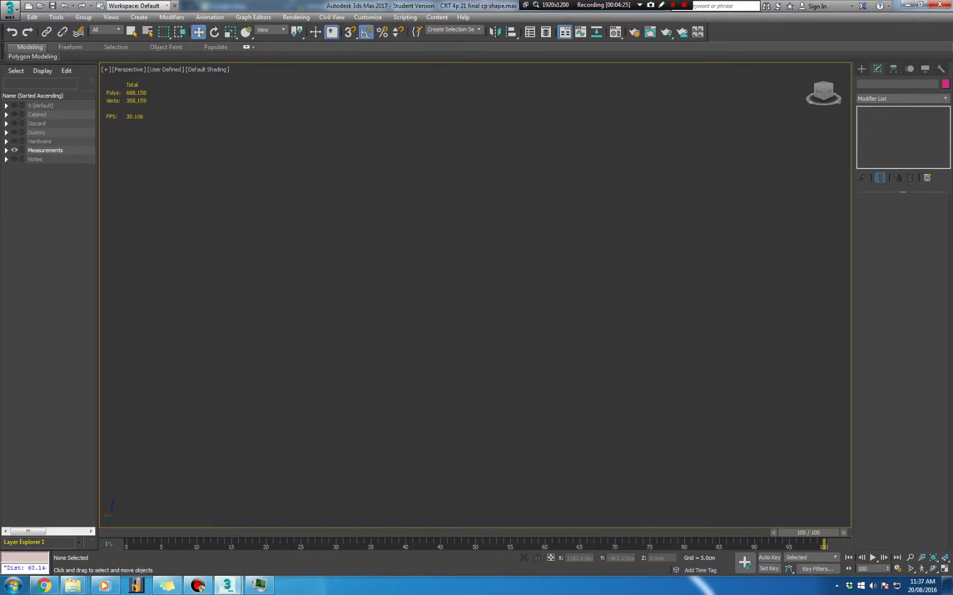
{"action": "left_click", "coordinate": [14, 114]}
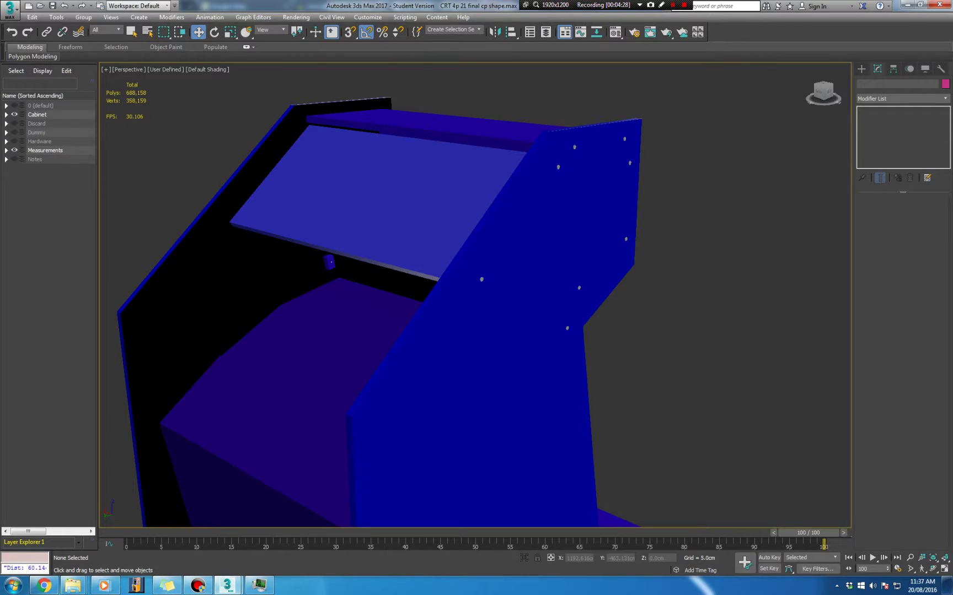
Step: Make Measurements the active layer, hide the Cabinet layer and make the Temp sublayer visible
{"action": "left_click", "coordinate": [14, 150]}
{"action": "left_click", "coordinate": [6, 150]}
{"action": "left_click", "coordinate": [21, 150]}
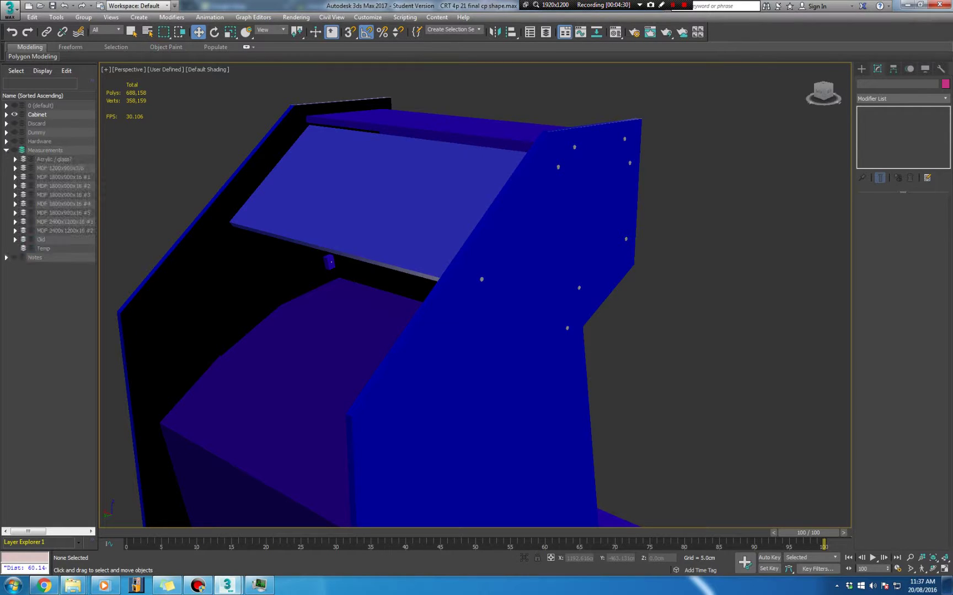
{"action": "left_click", "coordinate": [15, 114]}
{"action": "left_click", "coordinate": [23, 248]}
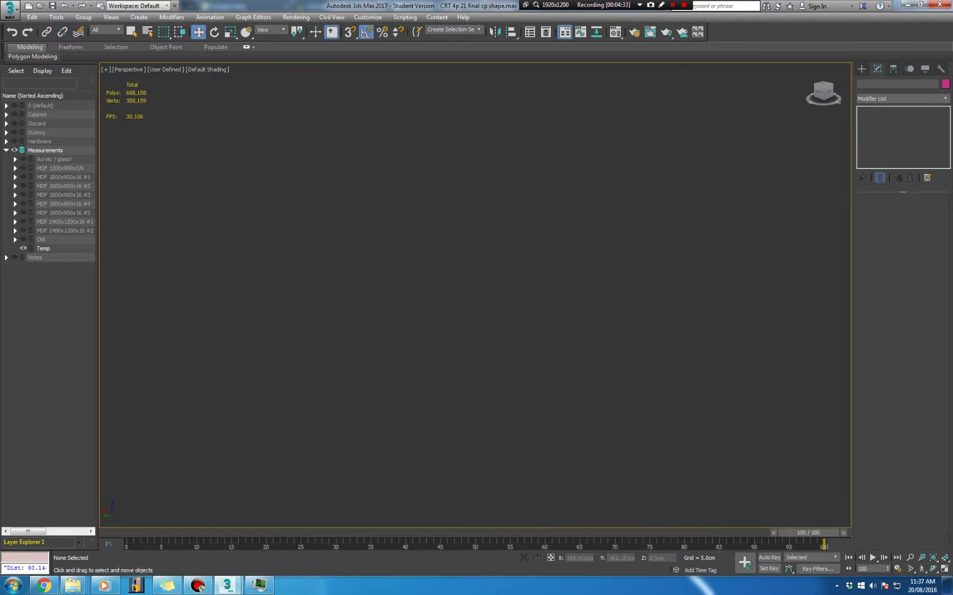
Step: Show the Cabinet layer again and view the whole cabinet in the Left view
{"action": "middle_click_drag", "start_coordinate": [474, 297], "coordinate": [507, 298], "text": "alt"}
{"action": "left_click", "coordinate": [14, 115]}
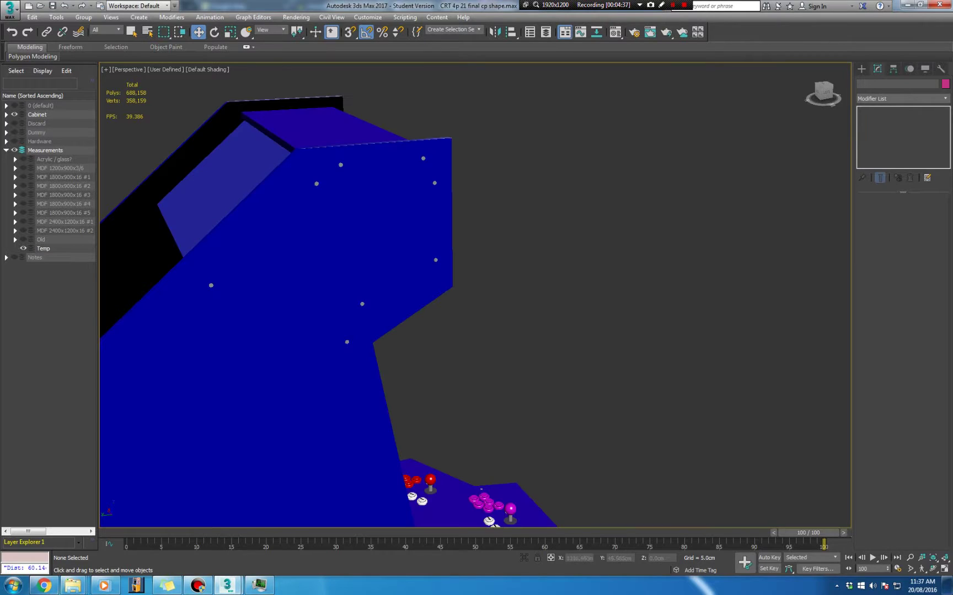
{"action": "key", "text": "l"}
{"action": "middle_click_drag", "start_coordinate": [499, 252], "coordinate": [454, 279]}
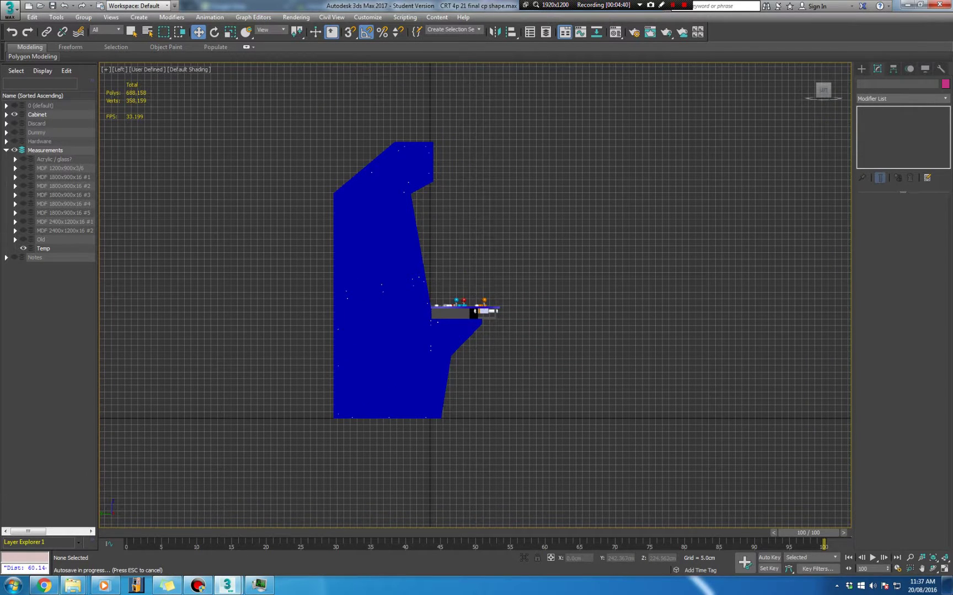
Step: Hide the Cabinet layer, show the MDF 2400x1200x16 #2 cutting layout and turn off the grid
{"action": "left_click", "coordinate": [15, 114]}
{"action": "left_click", "coordinate": [23, 230]}
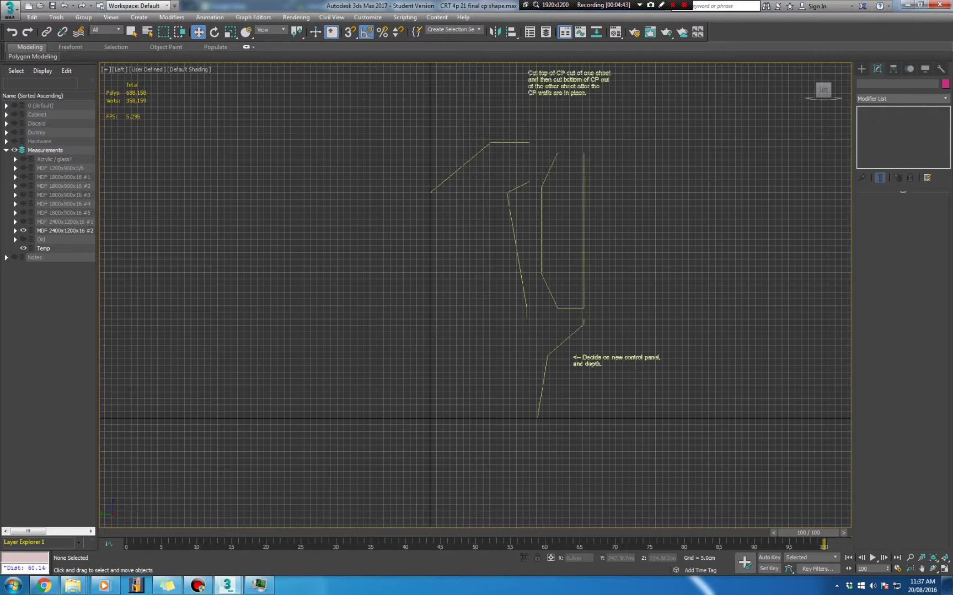
{"action": "middle_click_drag", "start_coordinate": [614, 181], "coordinate": [541, 219]}
{"action": "key", "text": "g"}
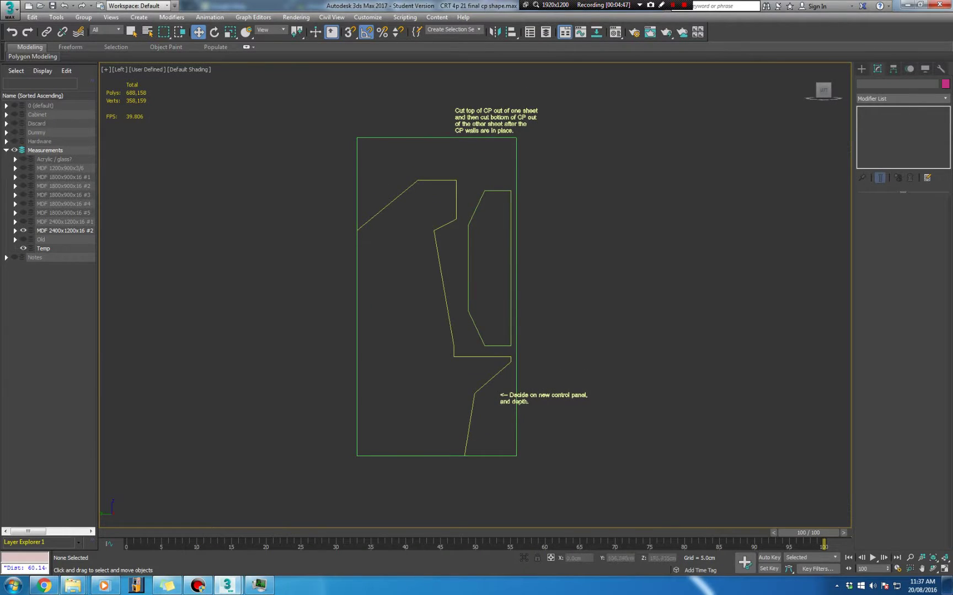
Step: Hide the #2 sheet and examine the MDF 2400x1200x16 #1 and MDF 1800x900x16 #5 layouts one at a time
{"action": "left_click", "coordinate": [23, 231]}
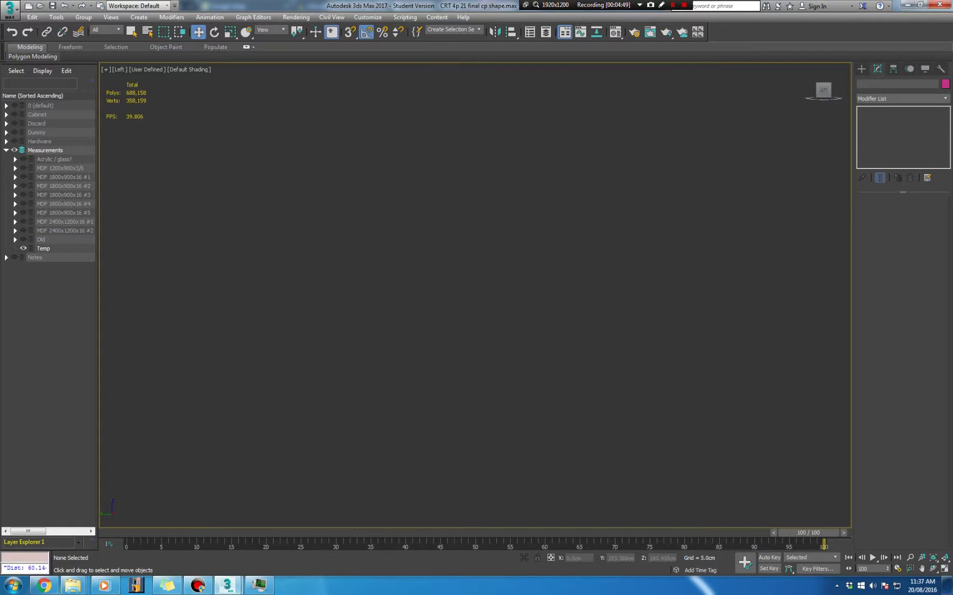
{"action": "left_click", "coordinate": [23, 221]}
{"action": "left_click", "coordinate": [23, 222]}
{"action": "left_click", "coordinate": [23, 213]}
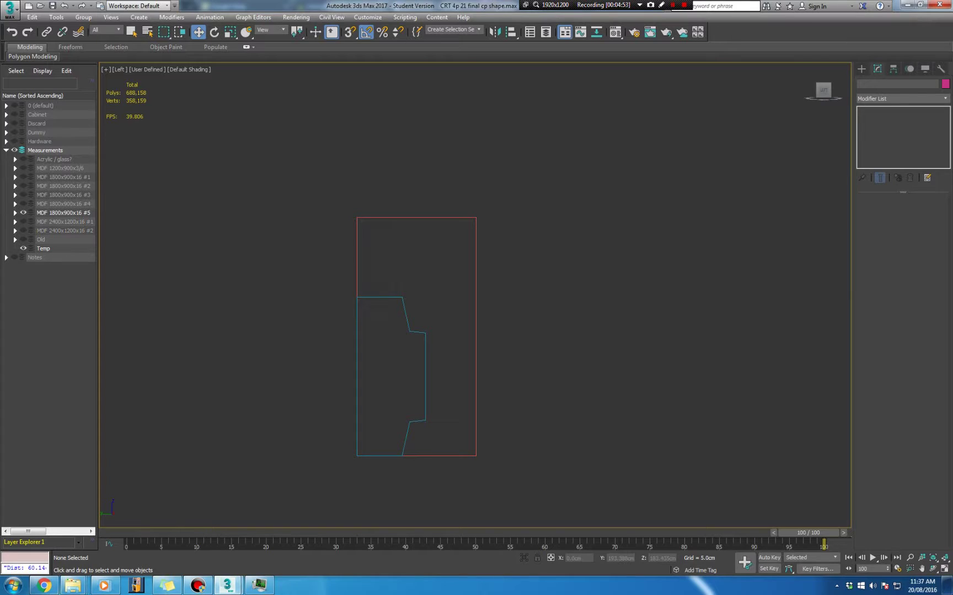
Step: Examine the MDF 1800x900x16 #4 layout and its list of pieces, then show only the MDF 1800x900x16 #3 layout
{"action": "left_click", "coordinate": [23, 213]}
{"action": "left_click", "coordinate": [24, 204]}
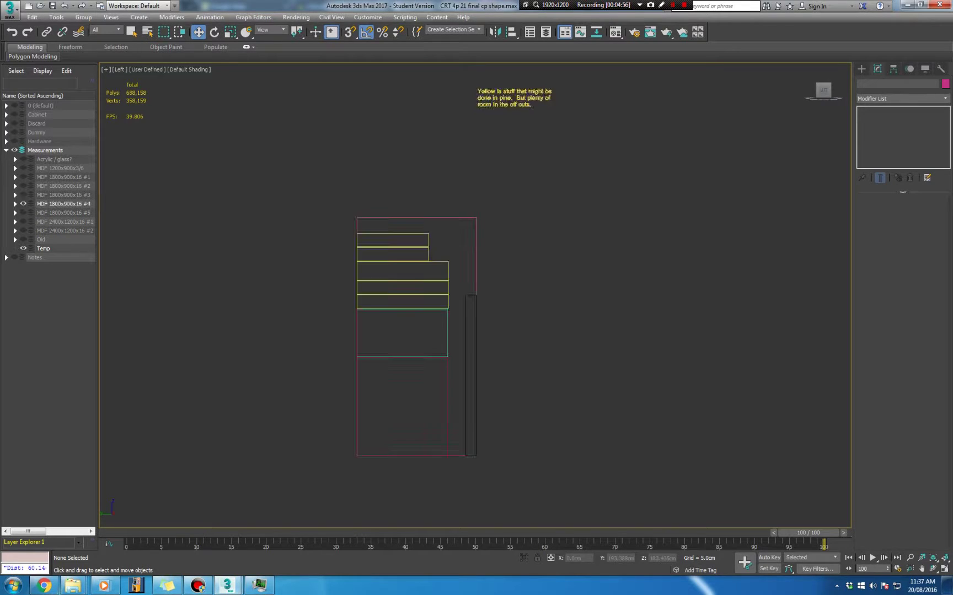
{"action": "left_click", "coordinate": [14, 204]}
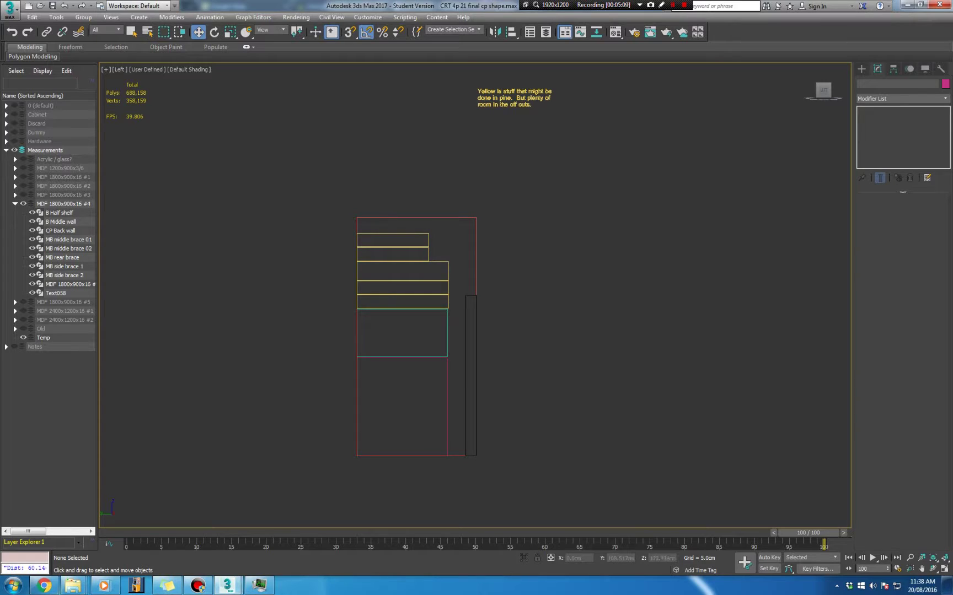
{"action": "left_click", "coordinate": [14, 204]}
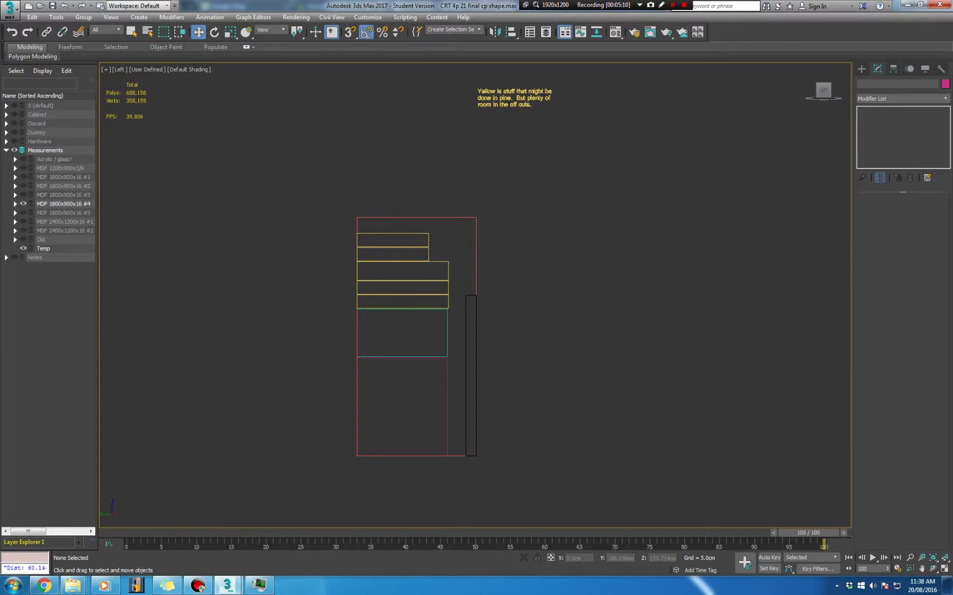
{"action": "left_click", "coordinate": [24, 204]}
{"action": "left_click", "coordinate": [23, 195]}
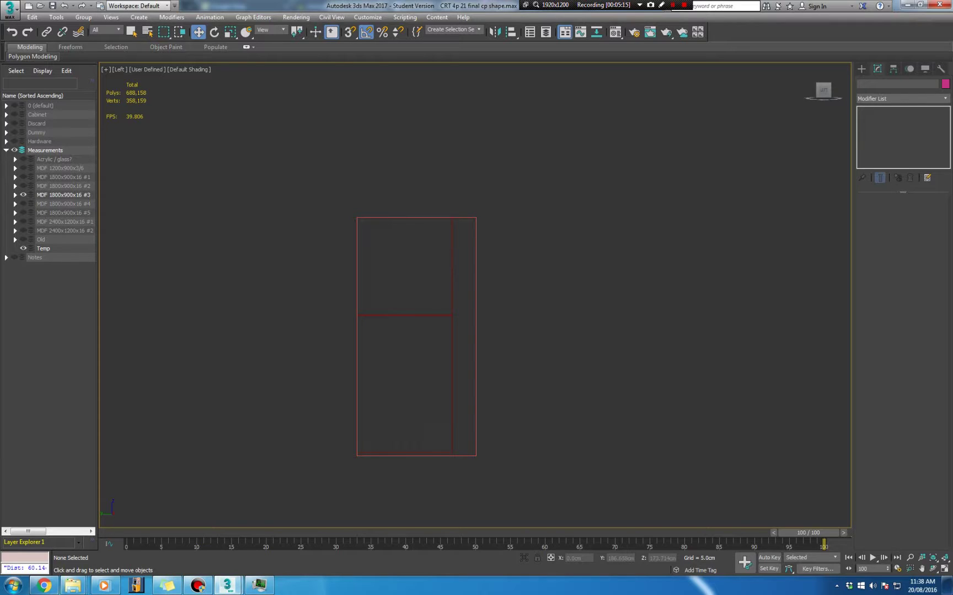
Step: Examine the MDF 1800x900x16 #2, #1 and MDF 1200x900x3/6 cutting layouts one at a time, leaving all sheet layers hidden
{"action": "left_click", "coordinate": [23, 194]}
{"action": "left_click", "coordinate": [23, 186]}
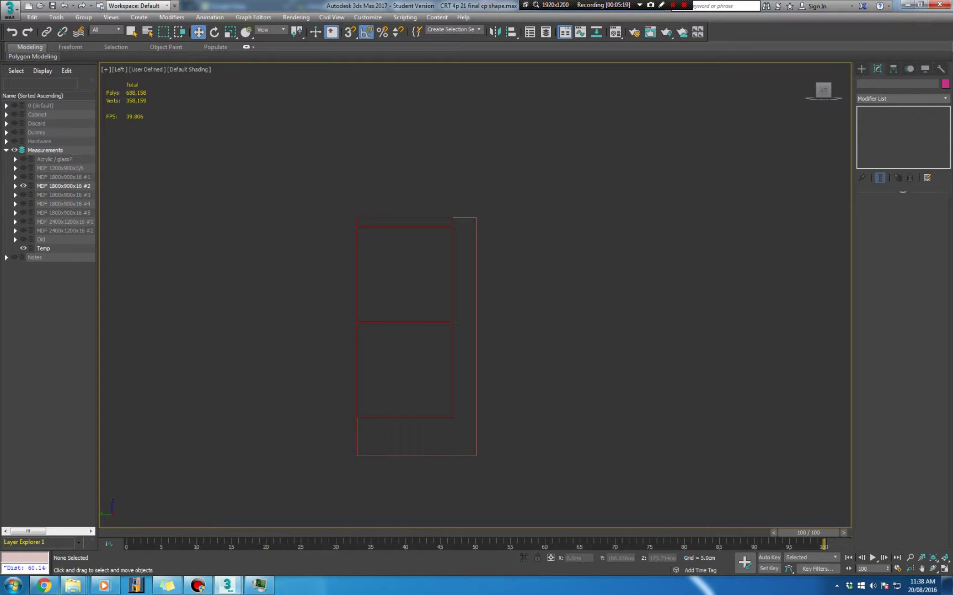
{"action": "left_click", "coordinate": [23, 186]}
{"action": "left_click", "coordinate": [23, 177]}
{"action": "left_click", "coordinate": [23, 177]}
{"action": "left_click", "coordinate": [23, 168]}
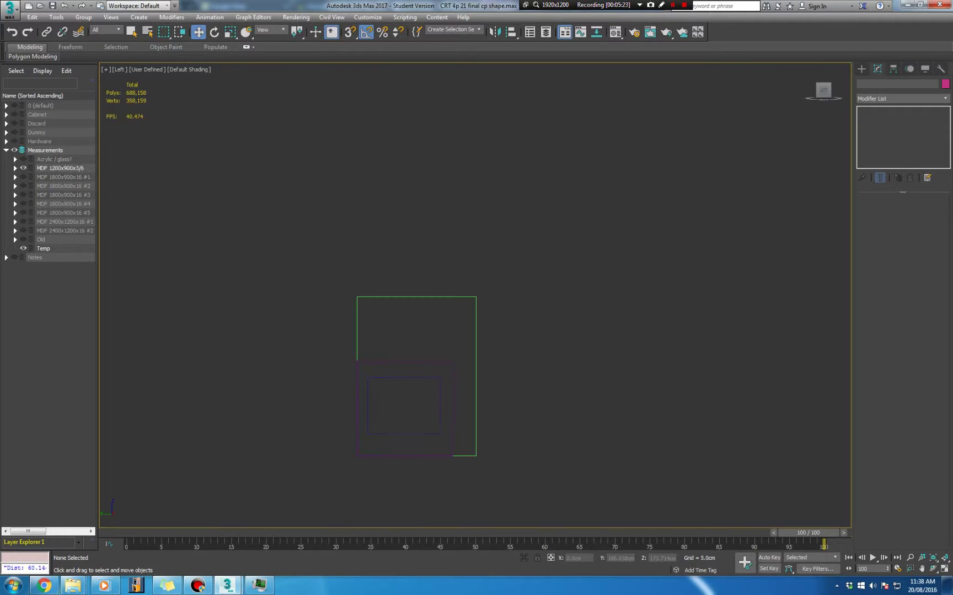
{"action": "left_click", "coordinate": [23, 168]}
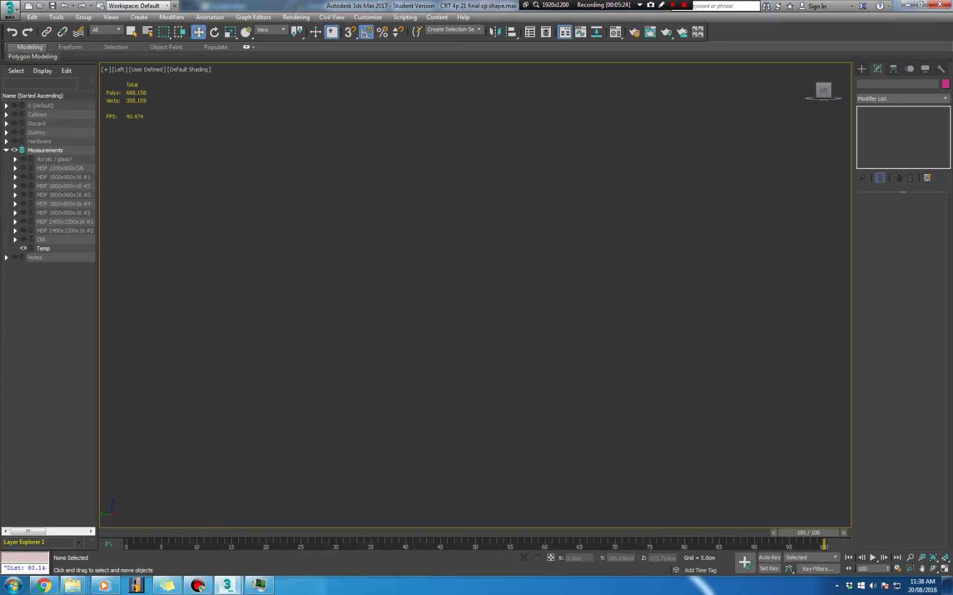
Step: Briefly recheck the MDF 1800x900x16 #3, #5 and MDF 2400x1200x16 #2 layouts, hiding each one again
{"action": "left_click", "coordinate": [23, 194]}
{"action": "left_click", "coordinate": [23, 195]}
{"action": "left_click", "coordinate": [23, 212]}
{"action": "left_click", "coordinate": [23, 212]}
{"action": "left_click", "coordinate": [24, 231]}
{"action": "left_click", "coordinate": [24, 231]}
Step: Make Temp the active layer, draw a spline rectangle about 224 cm long and 164 cm wide, and open its parameters for modification
{"action": "left_click", "coordinate": [30, 249]}
{"action": "left_click", "coordinate": [861, 69]}
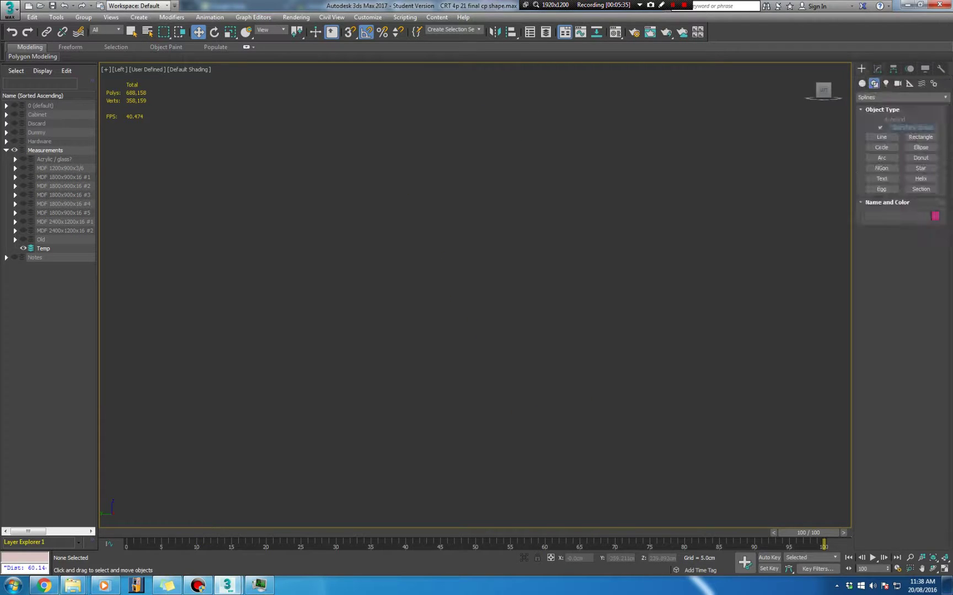
{"action": "left_click", "coordinate": [920, 137]}
{"action": "left_click_drag", "start_coordinate": [411, 108], "coordinate": [631, 406]}
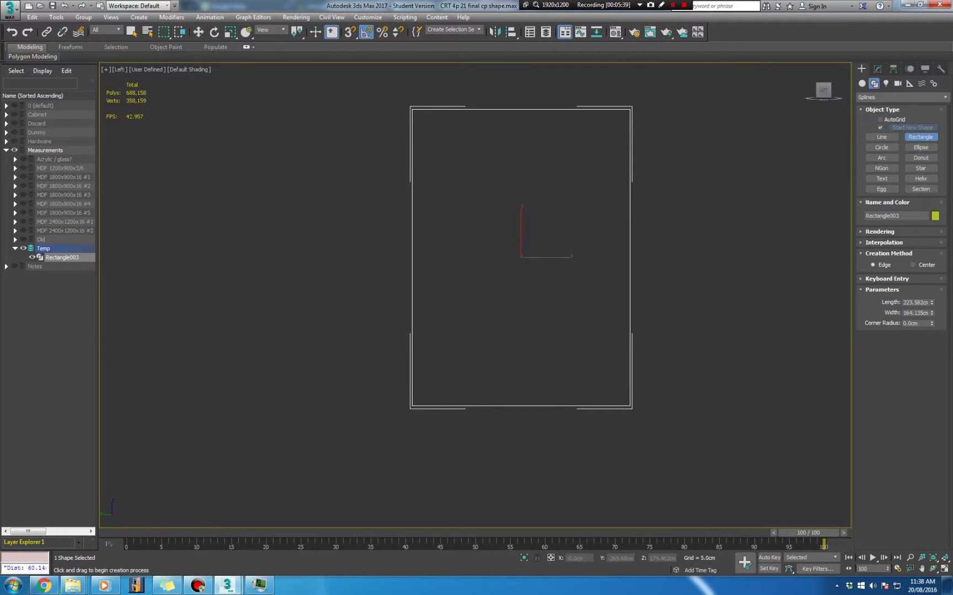
{"action": "double_click", "coordinate": [915, 303]}
{"action": "key", "text": "Escape"}
{"action": "left_click", "coordinate": [921, 137]}
{"action": "key", "text": "w"}
{"action": "left_click", "coordinate": [877, 69]}
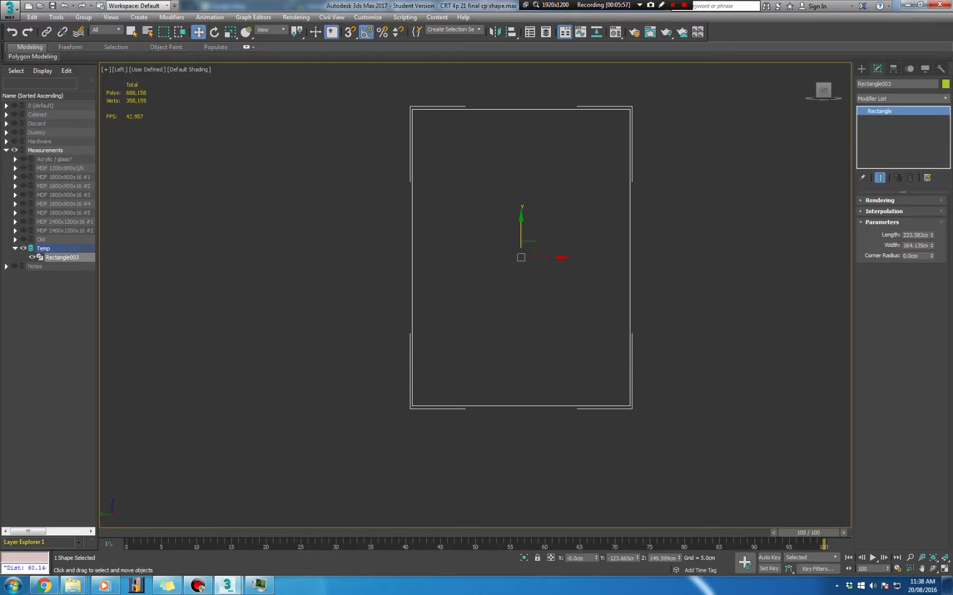
{"action": "left_click", "coordinate": [405, 17]}
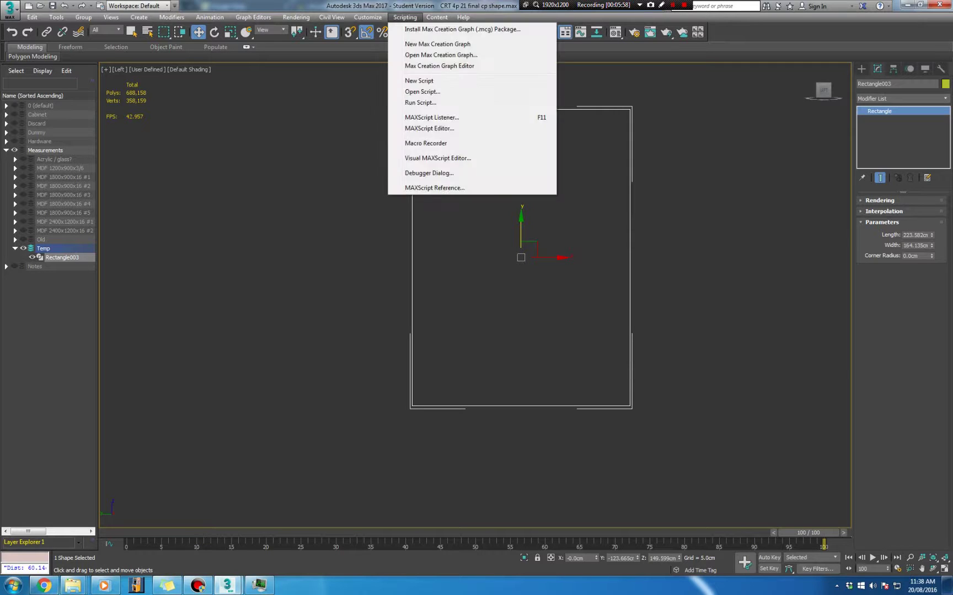
{"action": "mouse_move", "coordinate": [367, 17]}
{"action": "mouse_move", "coordinate": [386, 91]}
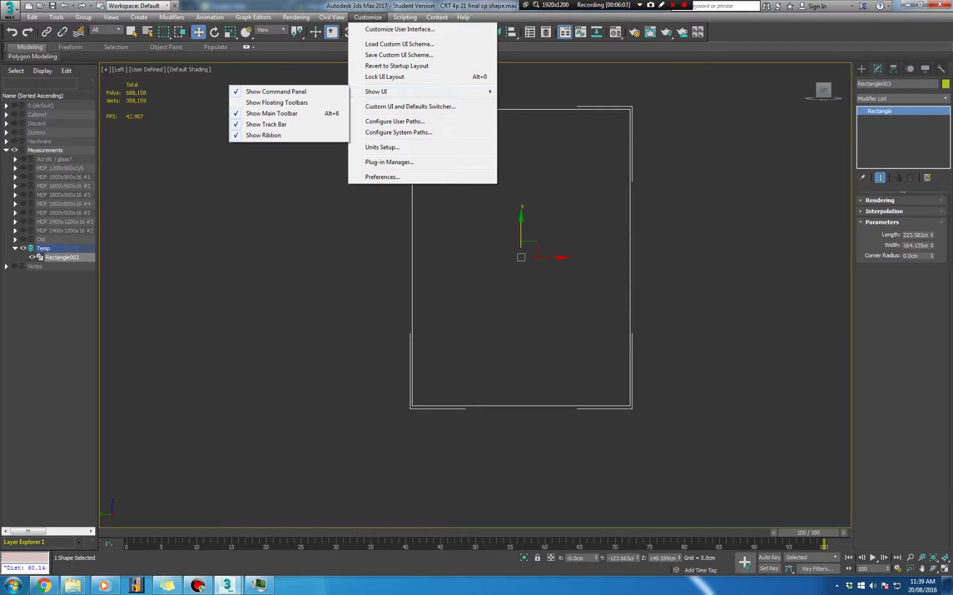
{"action": "key", "text": "Escape"}
{"action": "key", "text": "Escape"}
{"action": "key", "text": "Down"}
{"action": "key", "text": "Down"}
{"action": "key", "text": "Down"}
{"action": "key", "text": "Down"}
{"action": "key", "text": "Return"}
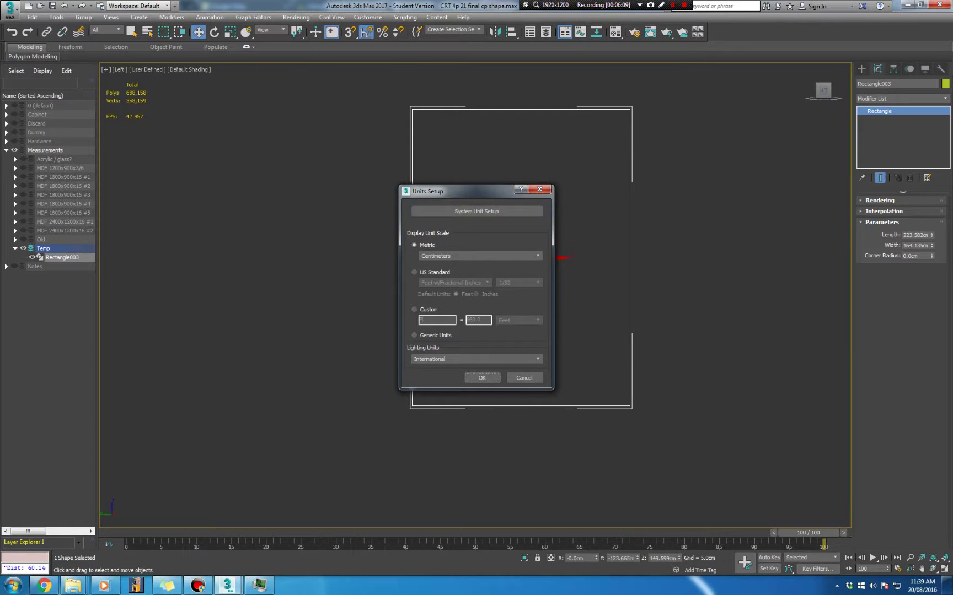
{"action": "key", "text": "Escape"}
Step: Check the system unit setup and accept metric Centimeters as the display unit
{"action": "left_click", "coordinate": [367, 17]}
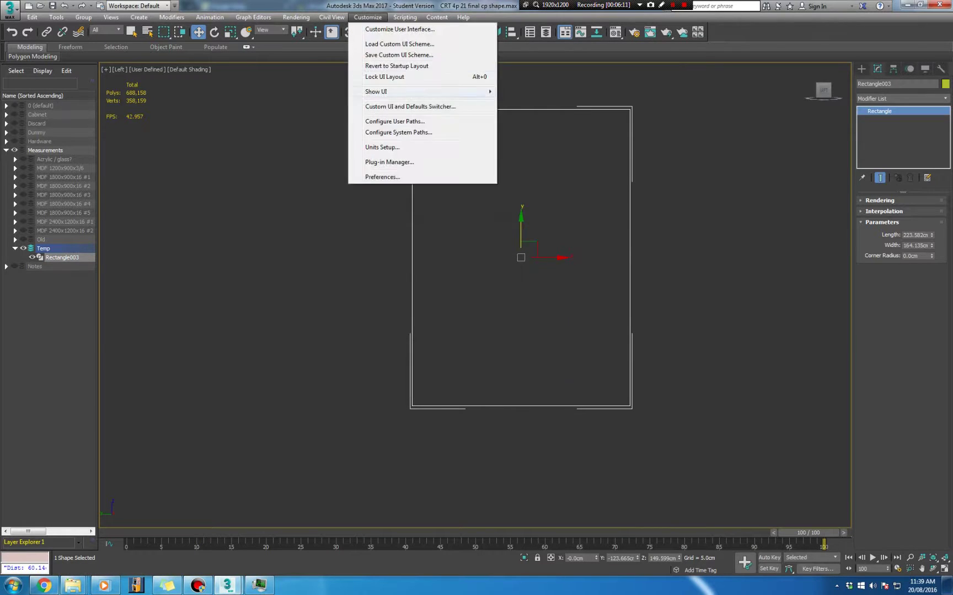
{"action": "key", "text": "Return"}
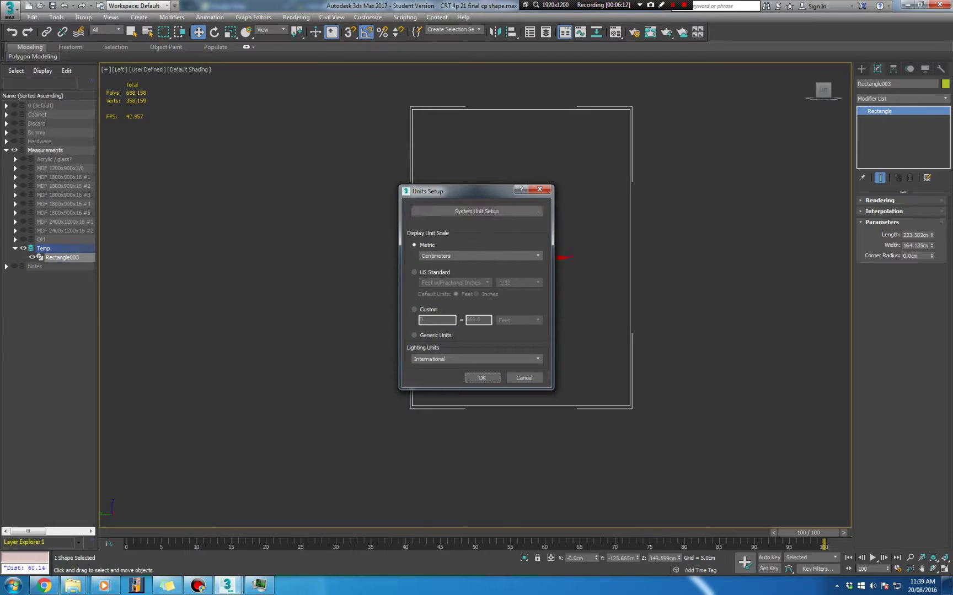
{"action": "left_click", "coordinate": [481, 256]}
{"action": "left_click", "coordinate": [469, 271]}
{"action": "left_click", "coordinate": [672, 5]}
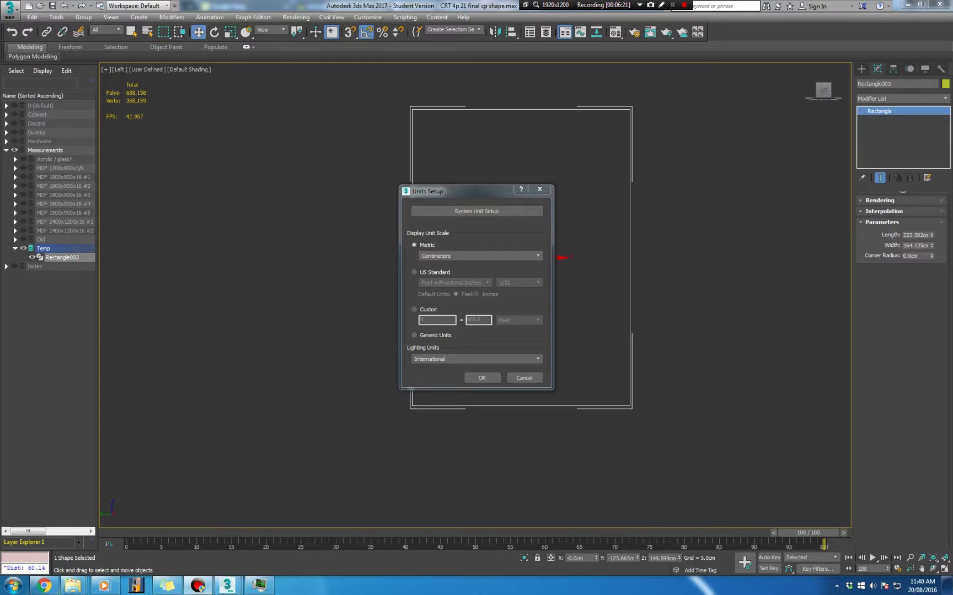
{"action": "left_click", "coordinate": [476, 211]}
{"action": "left_click_drag", "start_coordinate": [452, 190], "coordinate": [623, 215]}
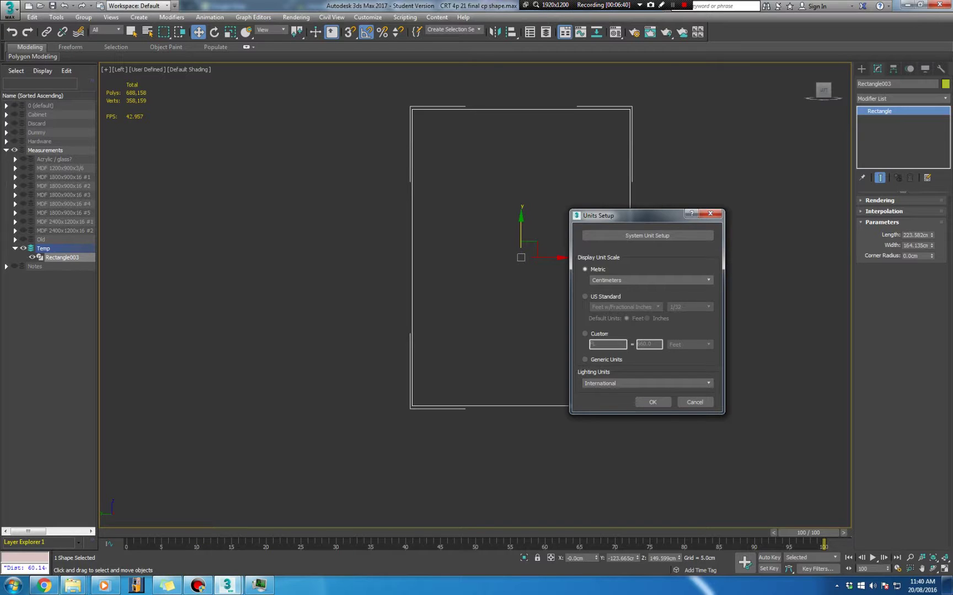
{"action": "left_click_drag", "start_coordinate": [607, 215], "coordinate": [452, 178]}
{"action": "left_click", "coordinate": [499, 365]}
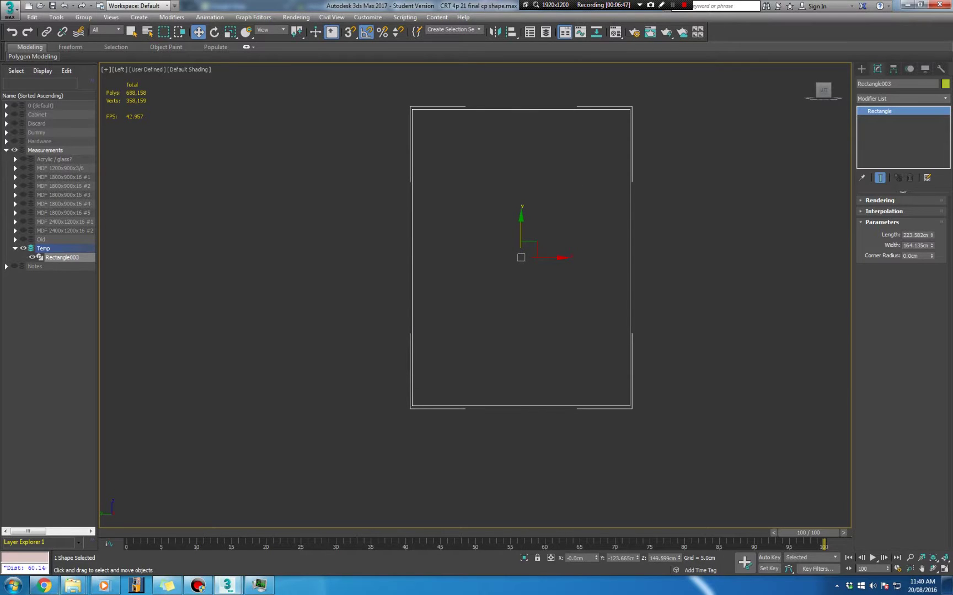
{"action": "left_click", "coordinate": [919, 235]}
{"action": "left_click_drag", "start_coordinate": [919, 236], "coordinate": [929, 245]}
{"action": "left_click", "coordinate": [920, 235]}
{"action": "left_click", "coordinate": [922, 234]}
{"action": "left_click", "coordinate": [923, 246]}
{"action": "left_click", "coordinate": [655, 269]}
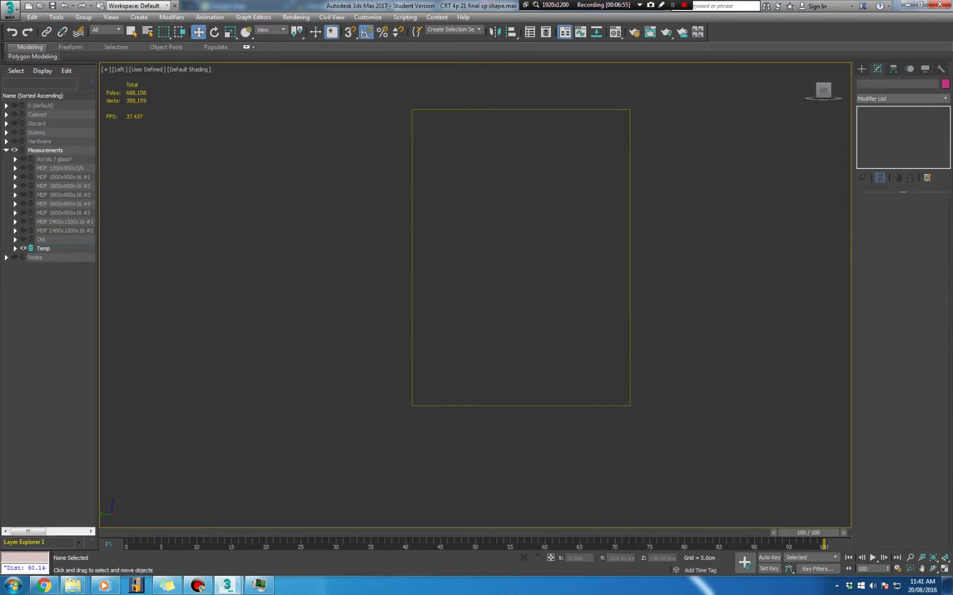
{"action": "left_click", "coordinate": [630, 269]}
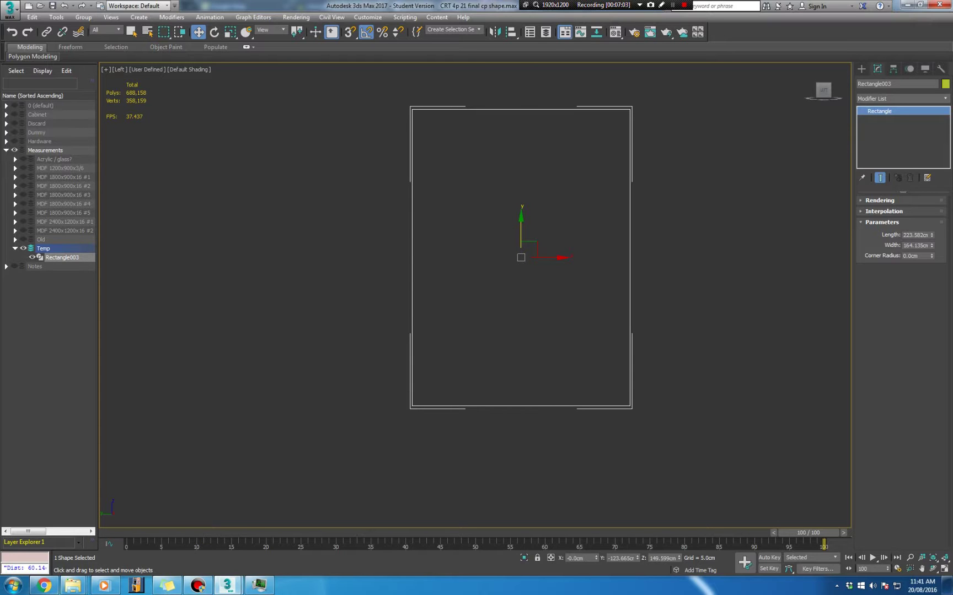
Step: Turn on the grid and set the rectangle's length to 240 cm and its width to 120 cm
{"action": "key", "text": "g"}
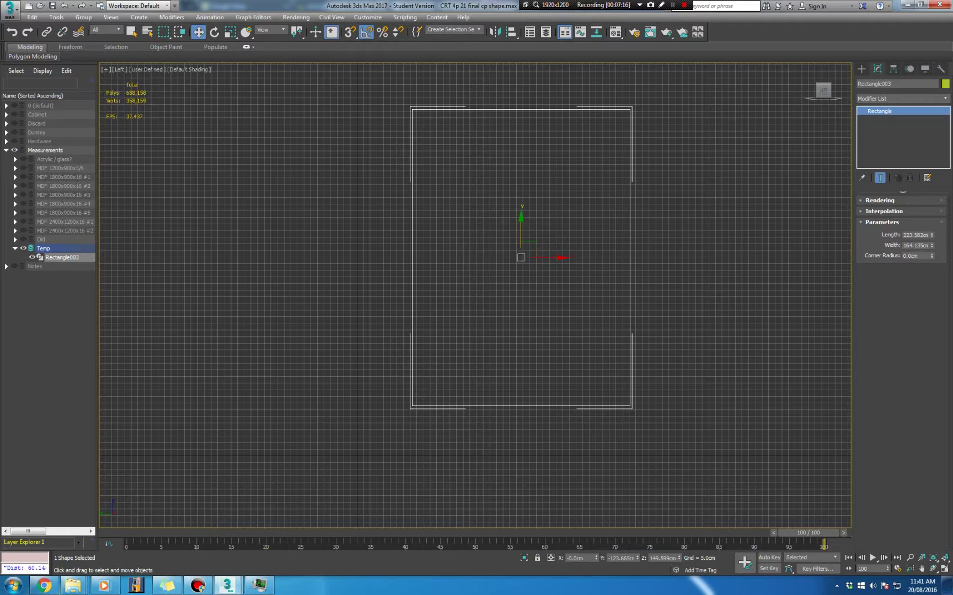
{"action": "double_click", "coordinate": [915, 236]}
{"action": "key", "text": "BackSpace"}
{"action": "type", "text": "240"}
{"action": "key", "text": "Tab"}
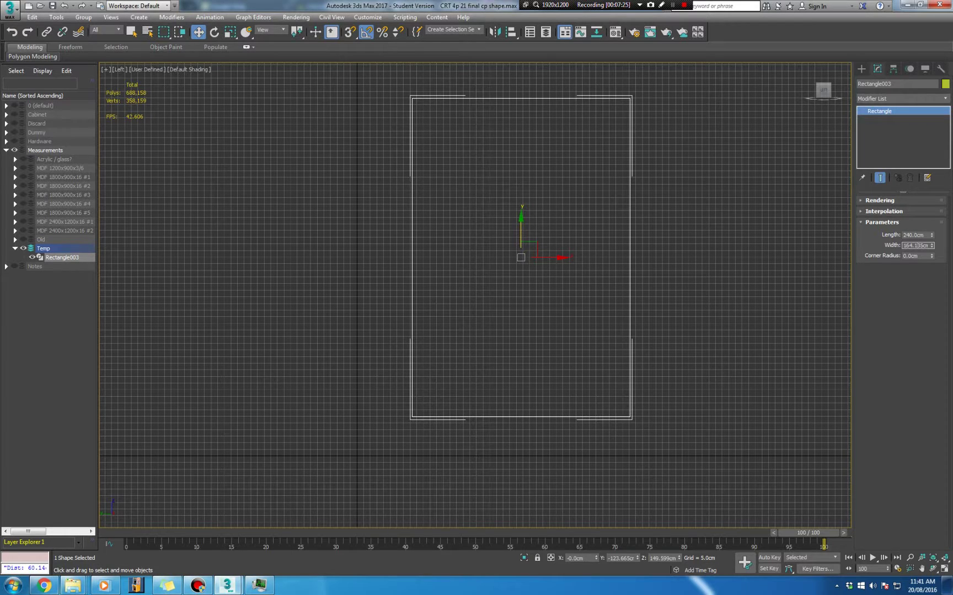
{"action": "type", "text": "120"}
{"action": "key", "text": "Return"}
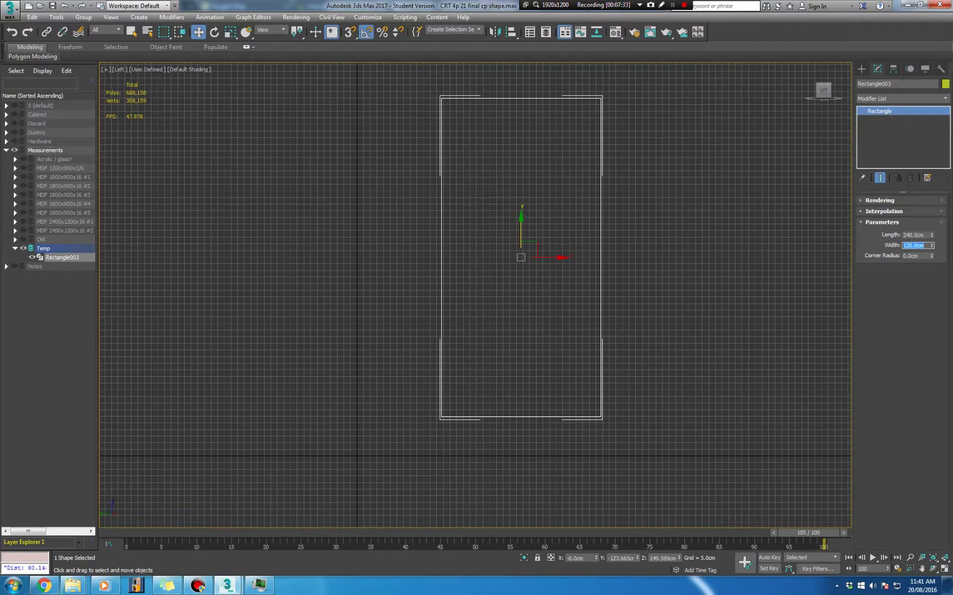
Step: Turn on 3D snapping and check that the Grid Points and Vertex snaps are enabled
{"action": "middle_click_drag", "start_coordinate": [521, 257], "coordinate": [573, 228]}
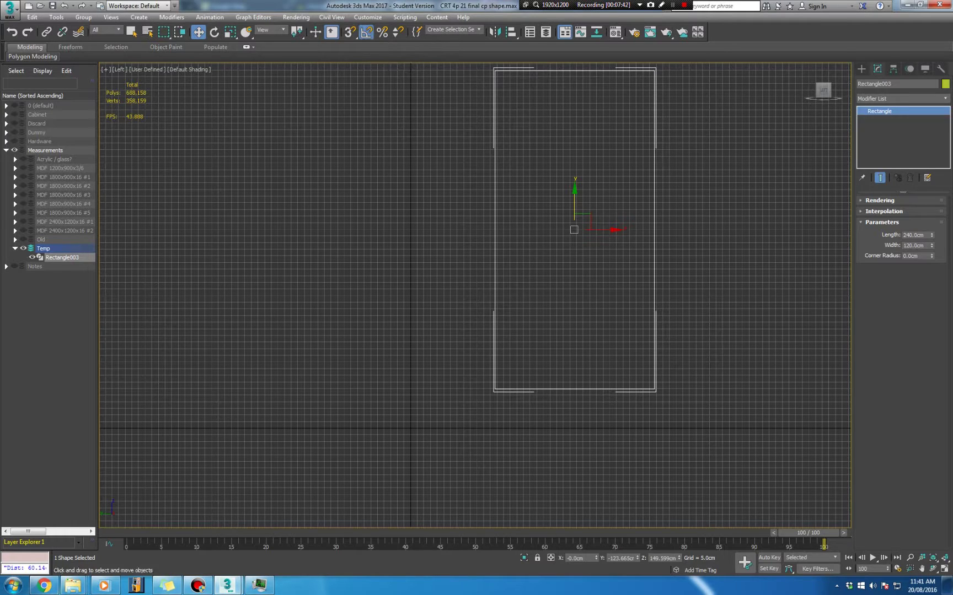
{"action": "left_click", "coordinate": [350, 32]}
{"action": "key", "text": "s"}
{"action": "key", "text": "s"}
{"action": "right_click", "coordinate": [350, 32]}
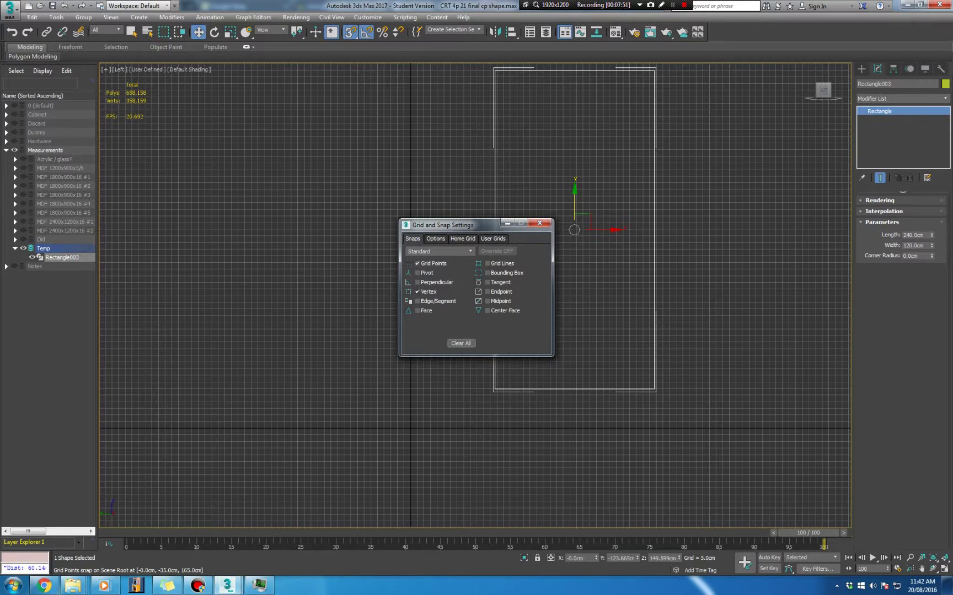
{"action": "left_click", "coordinate": [539, 223]}
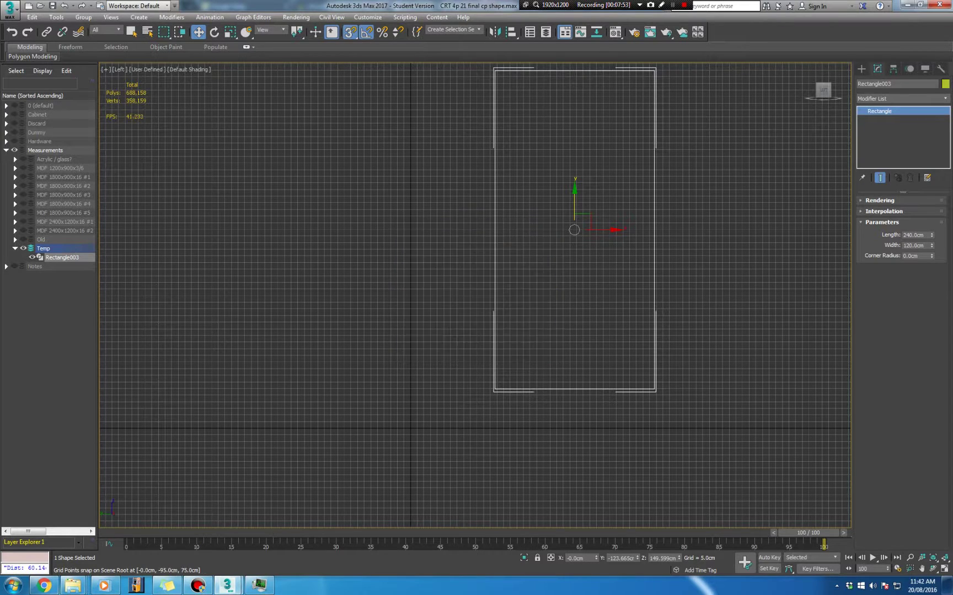
Step: Move the rectangle by its lower-left vertex so that this corner snaps onto the grid origin
{"action": "scroll", "coordinate": [494, 389], "scroll_direction": "up", "scroll_amount": 5}
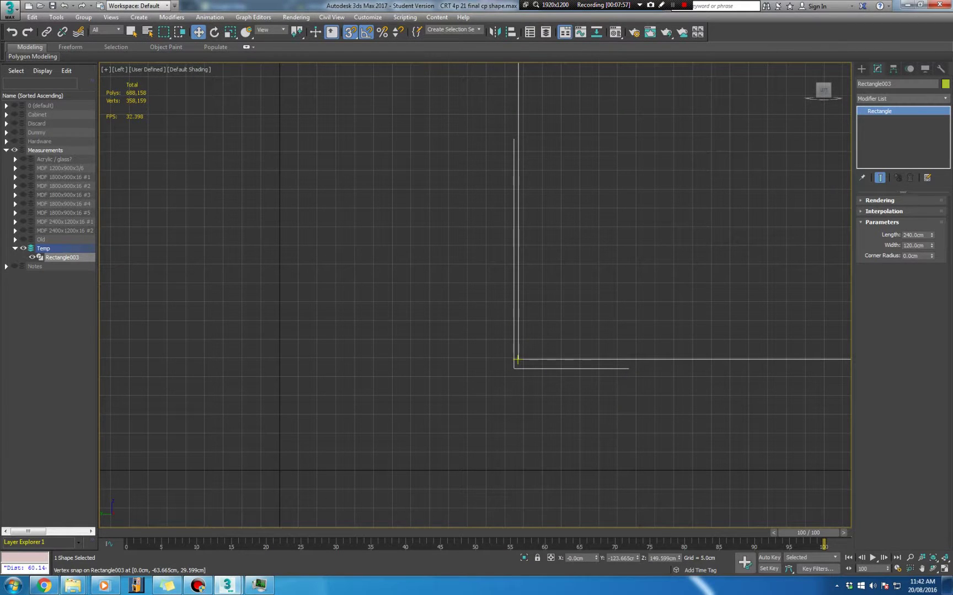
{"action": "mouse_move", "coordinate": [517, 359]}
{"action": "left_mouse_down"}
{"action": "mouse_move", "coordinate": [279, 470]}
{"action": "mouse_move", "coordinate": [523, 377]}
{"action": "left_mouse_up"}
{"action": "scroll", "coordinate": [579, 364], "scroll_direction": "down", "scroll_amount": 5}
{"action": "middle_click_drag", "start_coordinate": [584, 367], "coordinate": [538, 406]}
{"action": "scroll", "coordinate": [520, 408], "scroll_direction": "up", "scroll_amount": 4}
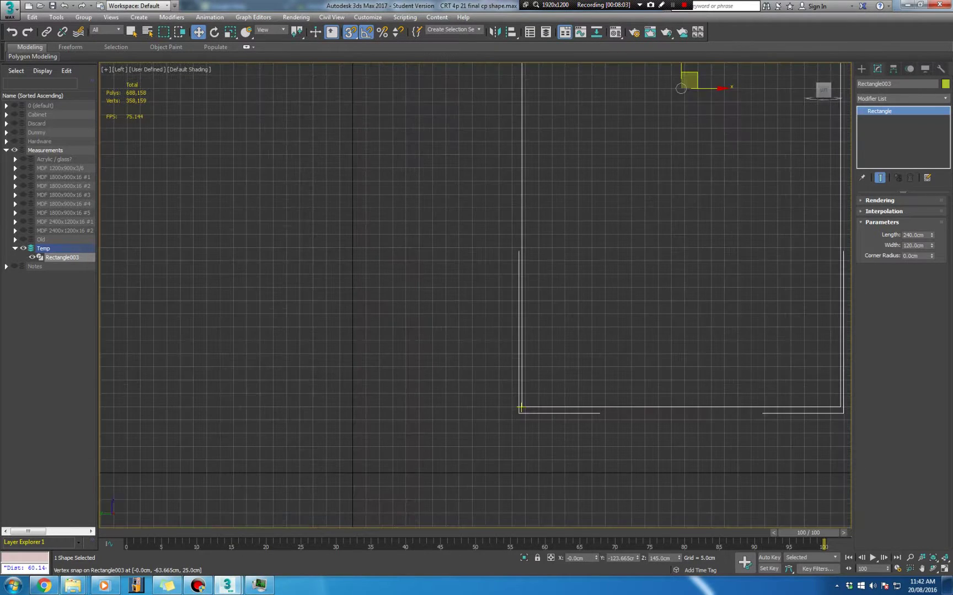
{"action": "left_click_drag", "start_coordinate": [520, 408], "coordinate": [350, 472]}
Step: Review the snap options, including the axis constraints setting, and close the grid and snap settings
{"action": "right_click", "coordinate": [350, 32]}
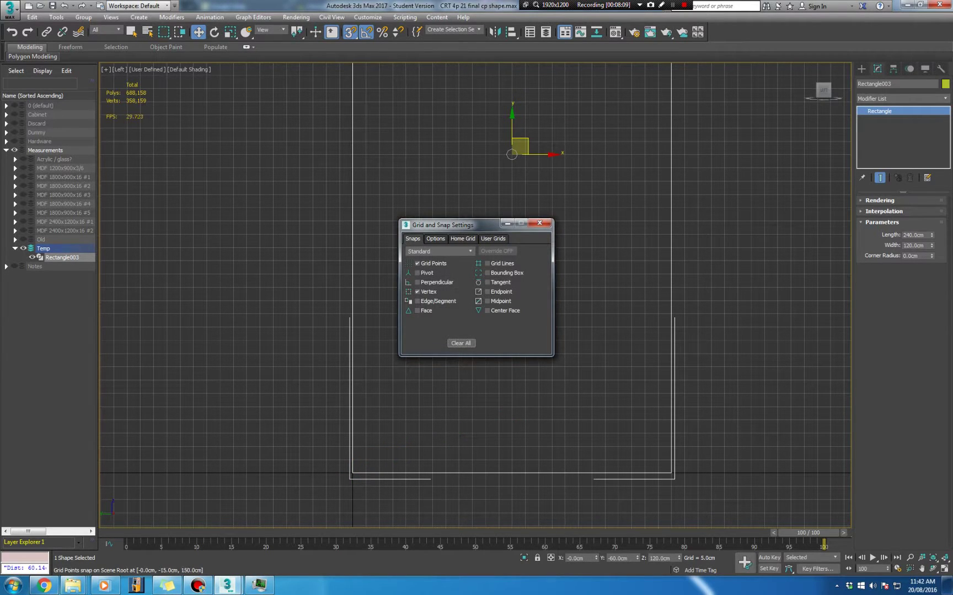
{"action": "left_click", "coordinate": [435, 239]}
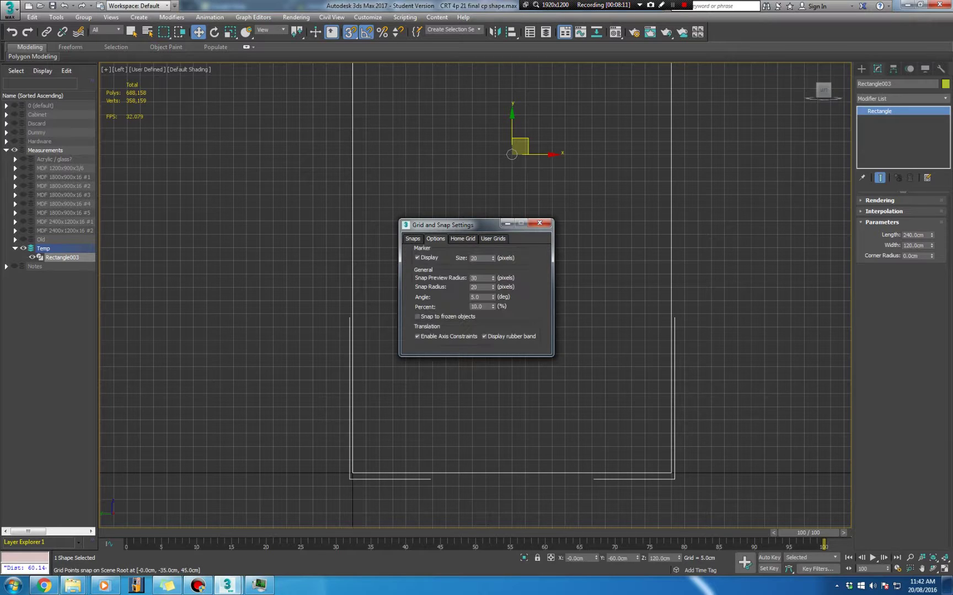
{"action": "left_click", "coordinate": [539, 223]}
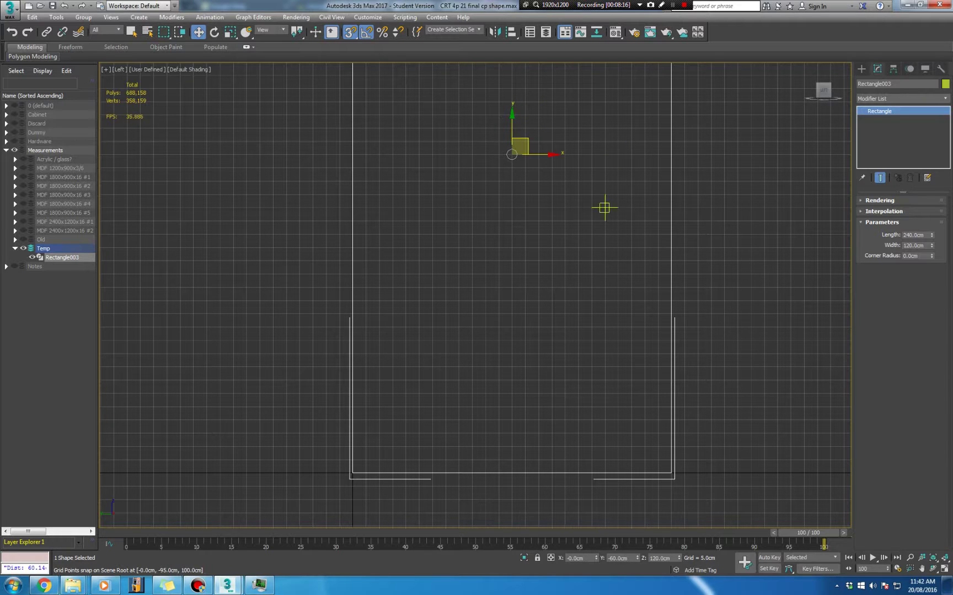
{"action": "scroll", "coordinate": [479, 308], "scroll_direction": "down", "scroll_amount": 4}
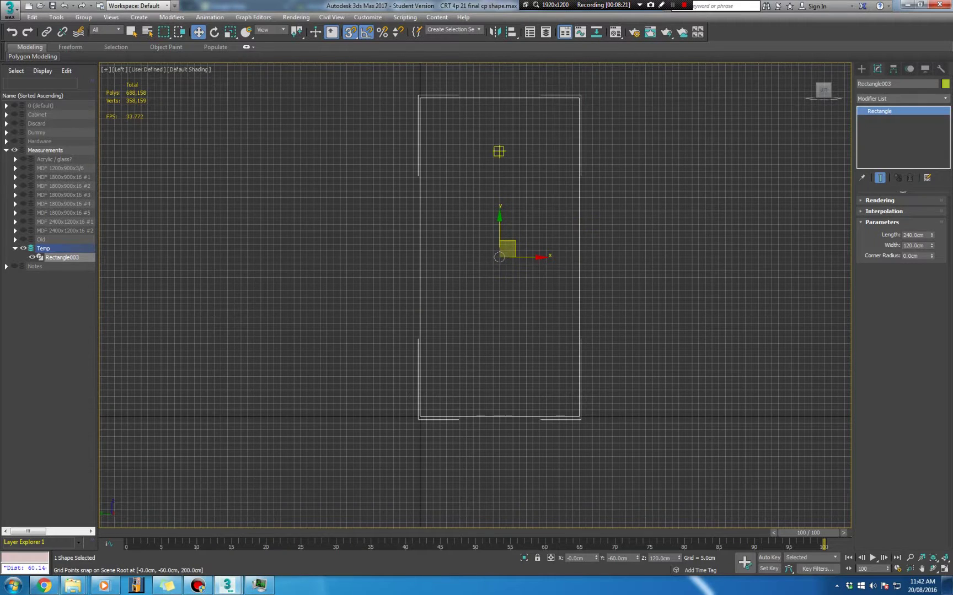
{"action": "middle_click_drag", "start_coordinate": [498, 151], "coordinate": [503, 177]}
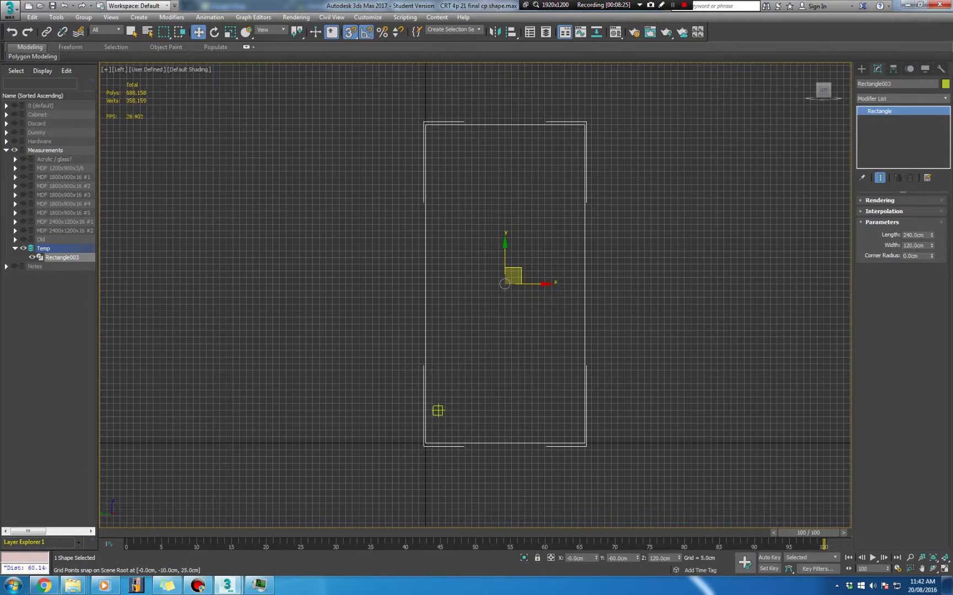
Step: Deselect the rectangle and show the Cabinet layer beside it
{"action": "key", "text": "Delete"}
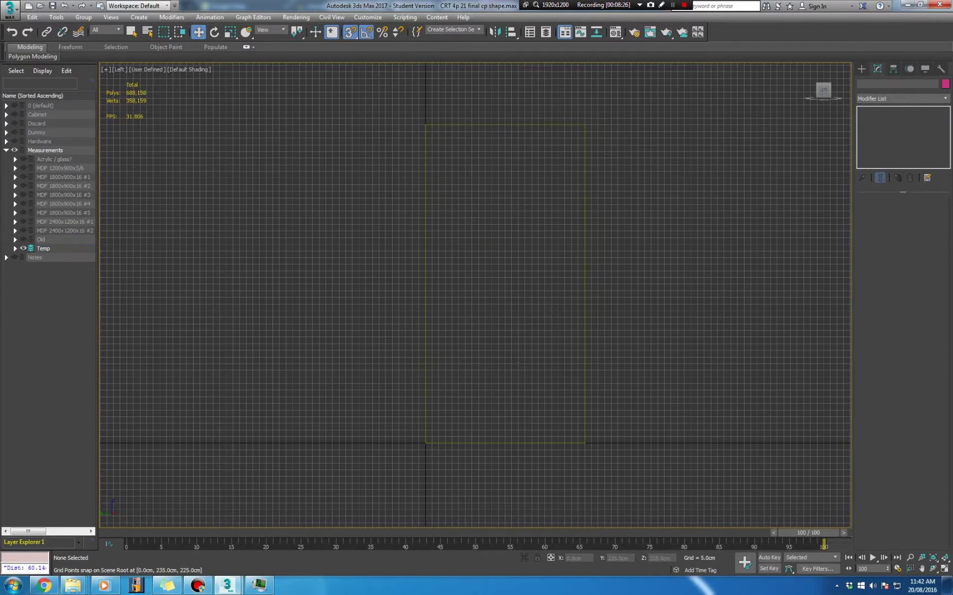
{"action": "left_click", "coordinate": [14, 115]}
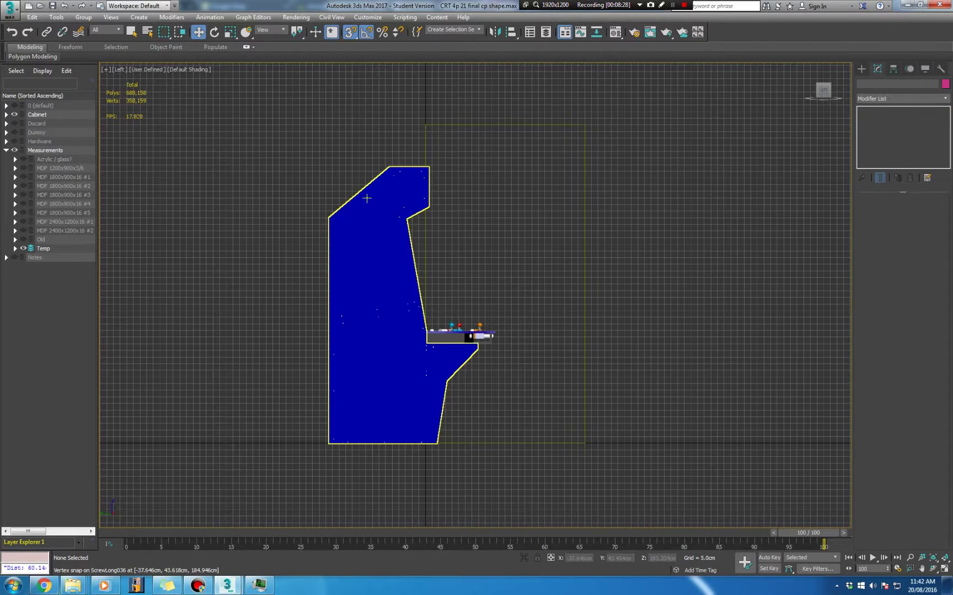
{"action": "scroll", "coordinate": [363, 195], "scroll_direction": "up", "scroll_amount": 3}
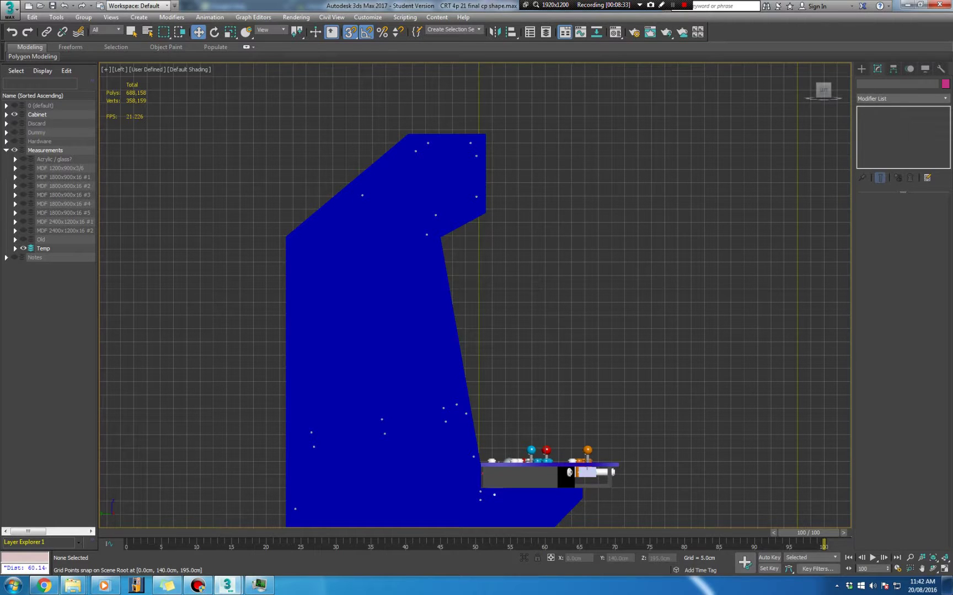
Step: Start a Line spline and turn off the Grid Points snap, leaving only Vertex snapping active
{"action": "left_click", "coordinate": [861, 69]}
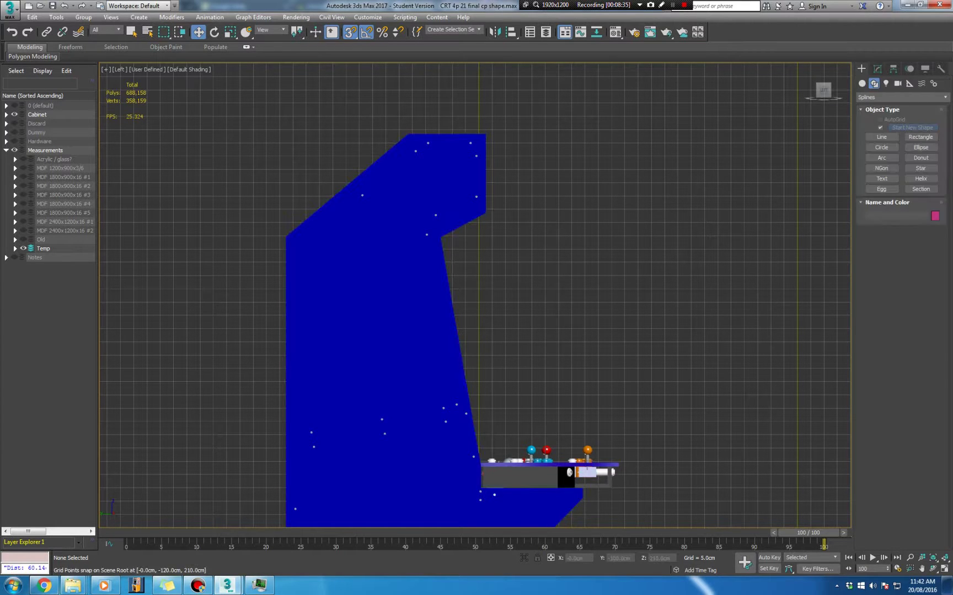
{"action": "left_click", "coordinate": [882, 137]}
{"action": "middle_click_drag", "start_coordinate": [412, 187], "coordinate": [486, 67]}
{"action": "left_click", "coordinate": [881, 136]}
{"action": "scroll", "coordinate": [515, 178], "scroll_direction": "down", "scroll_amount": 3}
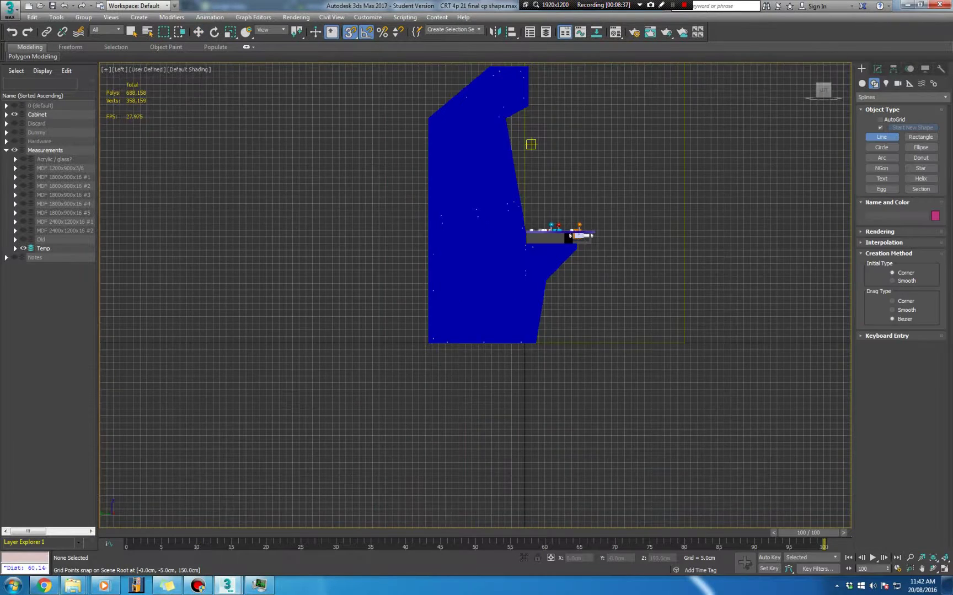
{"action": "scroll", "coordinate": [515, 178], "scroll_direction": "up", "scroll_amount": 2}
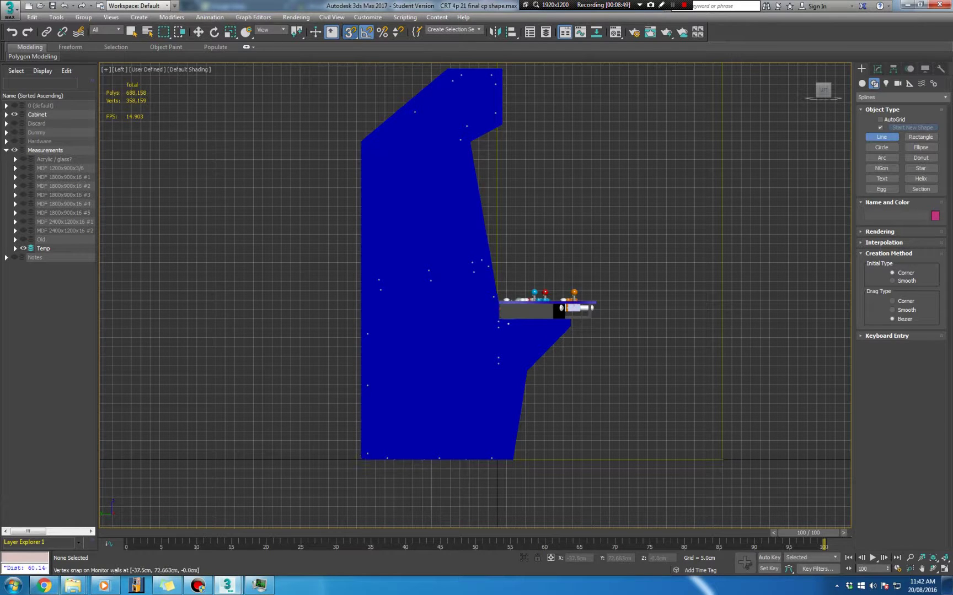
{"action": "right_click", "coordinate": [351, 32]}
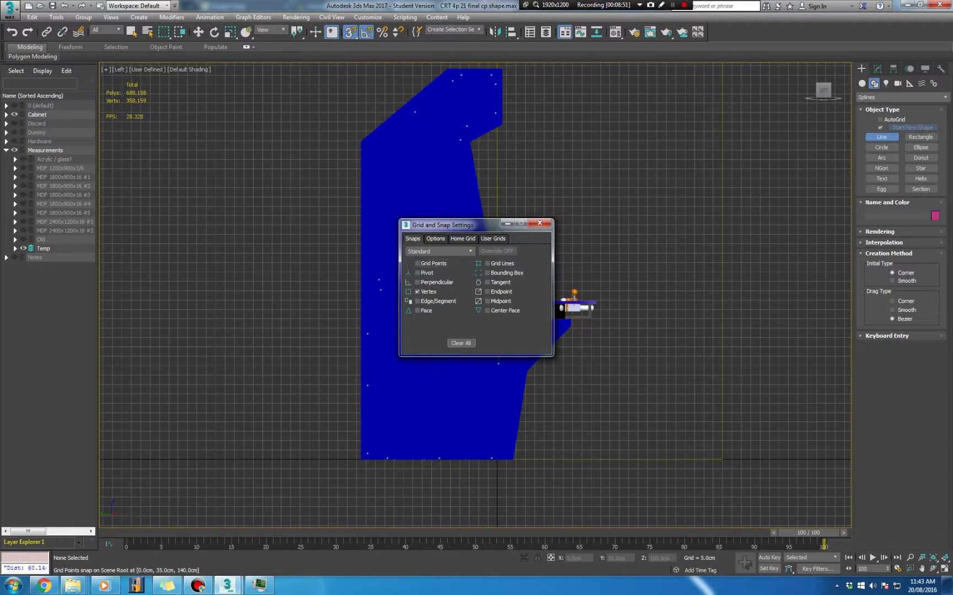
{"action": "left_click", "coordinate": [540, 223]}
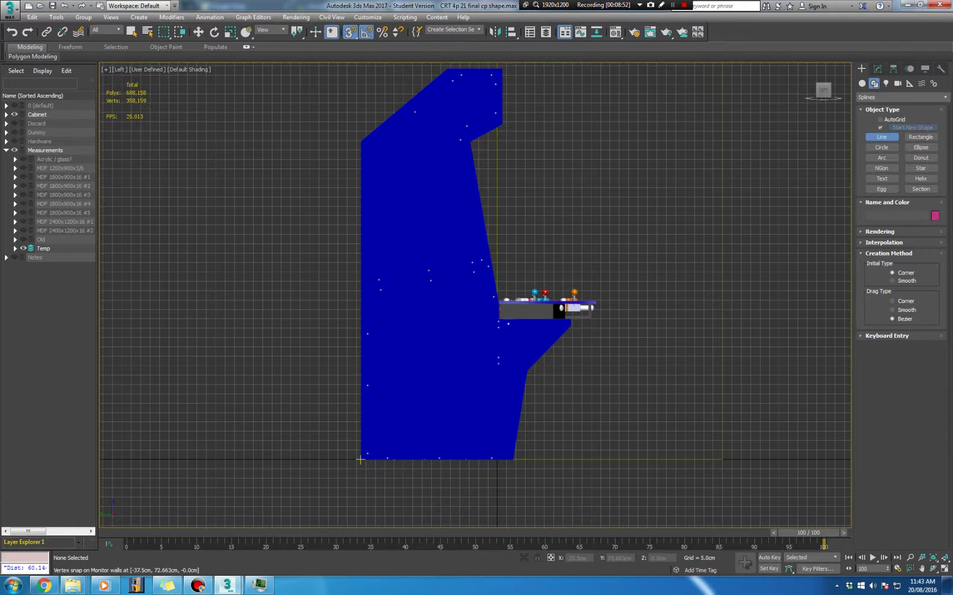
{"action": "middle_click_drag", "start_coordinate": [379, 419], "coordinate": [375, 429]}
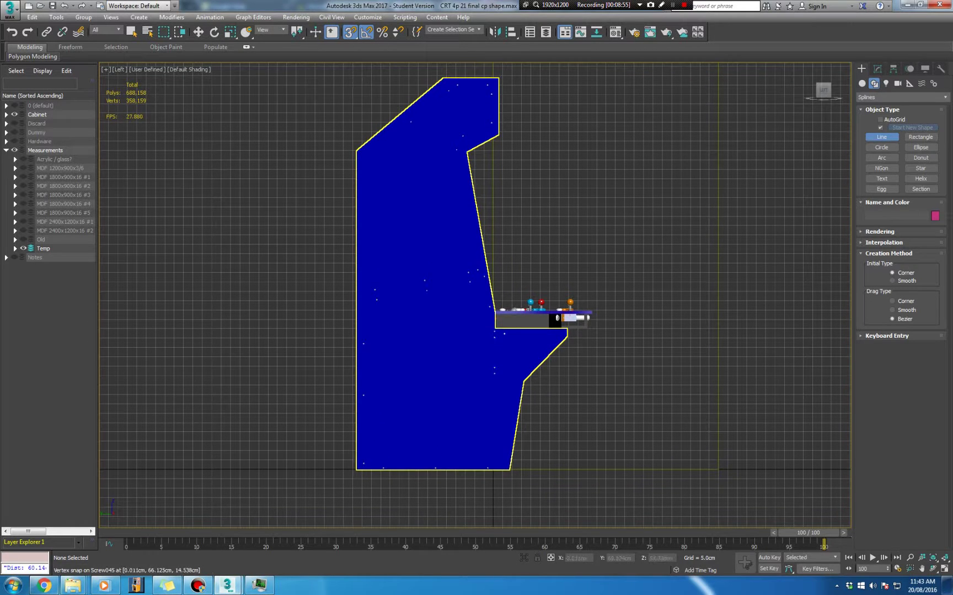
Step: Trace the side wall from its lower rear corner up the back, across the top and into the screen recess, snapping to each vertex
{"action": "left_click", "coordinate": [356, 470]}
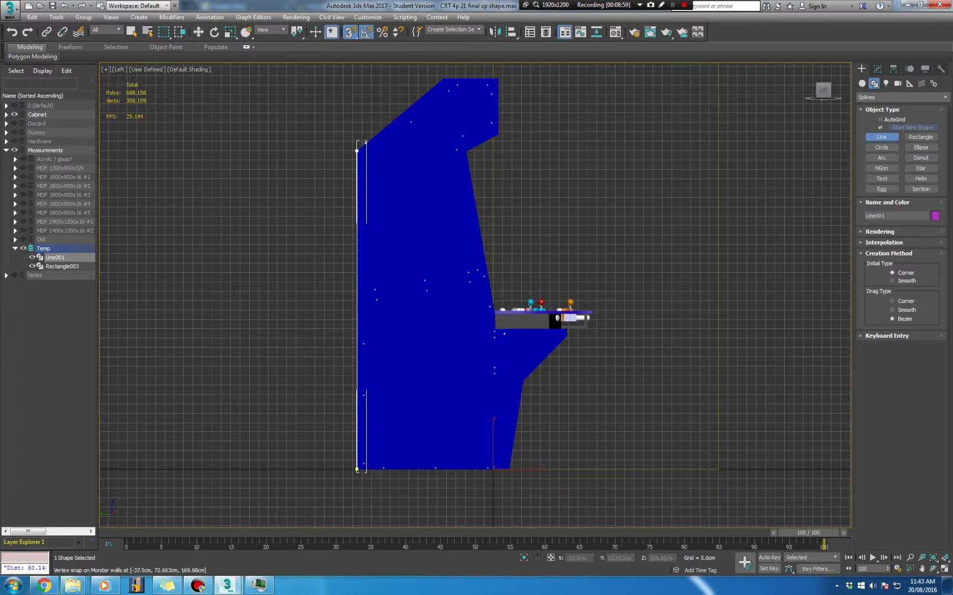
{"action": "left_click", "coordinate": [356, 150]}
{"action": "left_click", "coordinate": [443, 78]}
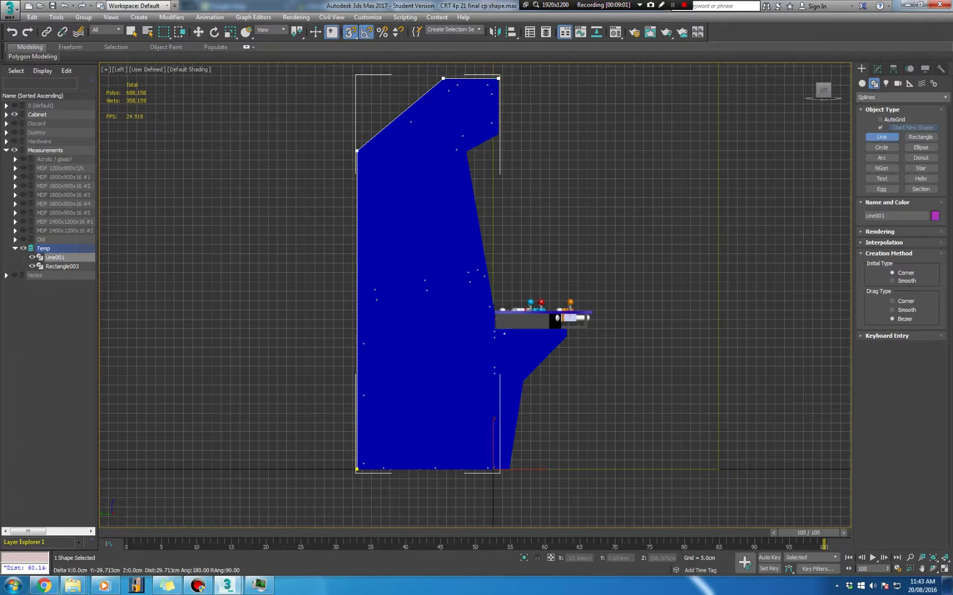
{"action": "left_click", "coordinate": [498, 78]}
{"action": "left_click", "coordinate": [499, 135]}
{"action": "left_click", "coordinate": [467, 151]}
Step: Continue the line down the screen edge, around the control panel notch and along the ledge to its lower front vertex
{"action": "middle_click_drag", "start_coordinate": [491, 288], "coordinate": [497, 210]}
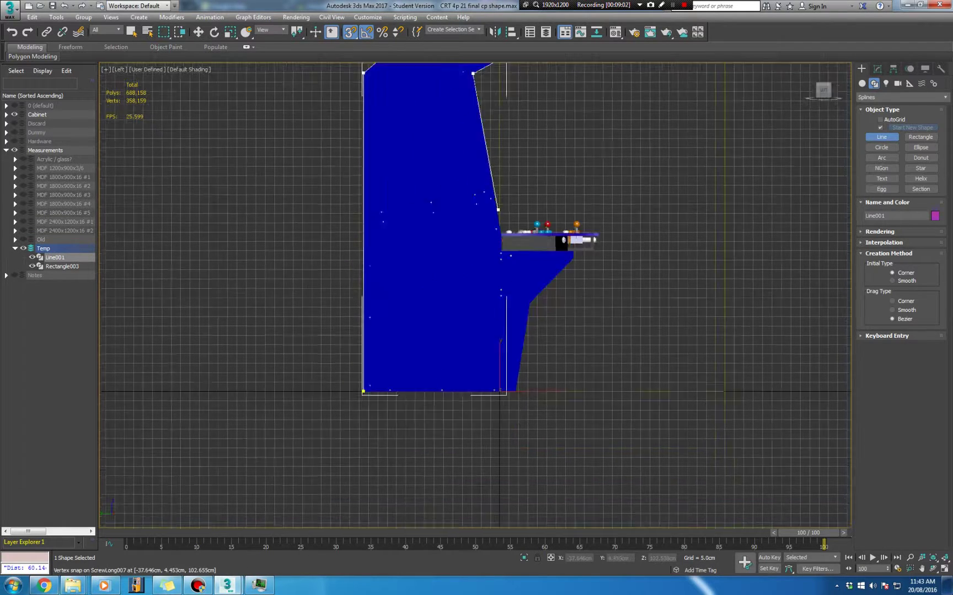
{"action": "scroll", "coordinate": [498, 210], "scroll_direction": "up", "scroll_amount": 10}
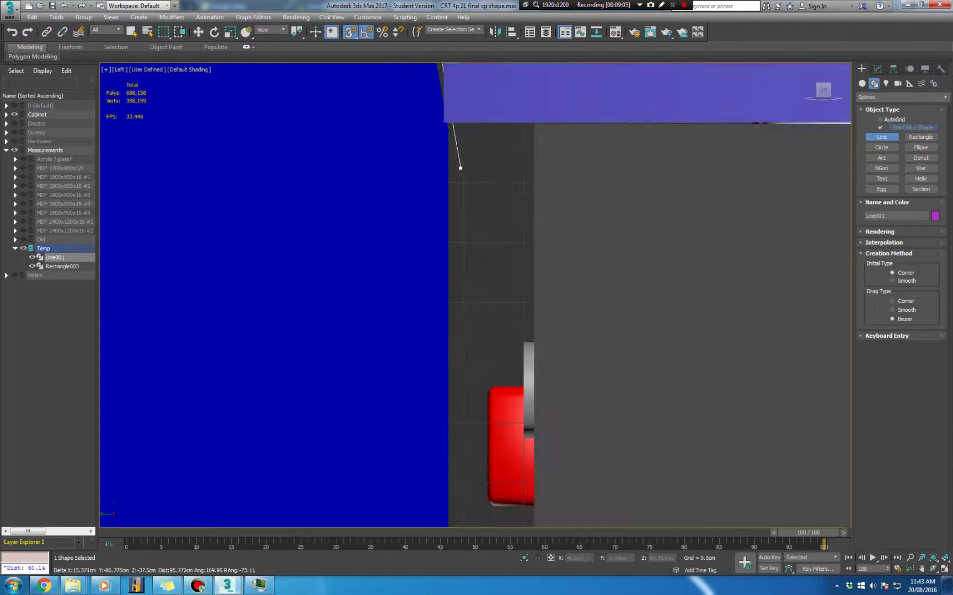
{"action": "scroll", "coordinate": [460, 169], "scroll_direction": "up", "scroll_amount": 2}
{"action": "middle_click_drag", "start_coordinate": [464, 220], "coordinate": [495, 182]}
{"action": "scroll", "coordinate": [499, 232], "scroll_direction": "down", "scroll_amount": 5}
{"action": "left_click", "coordinate": [506, 202]}
{"action": "left_click", "coordinate": [506, 372]}
{"action": "middle_click_drag", "start_coordinate": [601, 359], "coordinate": [403, 343]}
{"action": "scroll", "coordinate": [409, 352], "scroll_direction": "down", "scroll_amount": 2}
{"action": "middle_click_drag", "start_coordinate": [552, 331], "coordinate": [411, 336]}
{"action": "scroll", "coordinate": [411, 336], "scroll_direction": "down", "scroll_amount": 2}
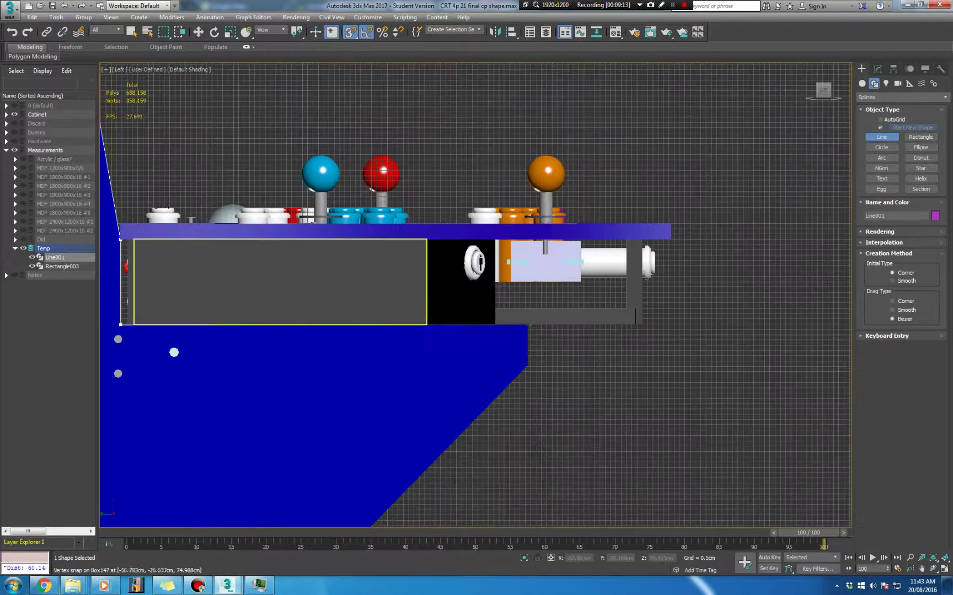
{"action": "left_click", "coordinate": [527, 366]}
Step: Trace the lower front slope down to the base and close the spline at its starting vertex
{"action": "middle_click_drag", "start_coordinate": [484, 419], "coordinate": [740, 239]}
{"action": "middle_click_drag", "start_coordinate": [582, 411], "coordinate": [594, 266]}
{"action": "left_click", "coordinate": [588, 356]}
{"action": "scroll", "coordinate": [594, 308], "scroll_direction": "down", "scroll_amount": 4}
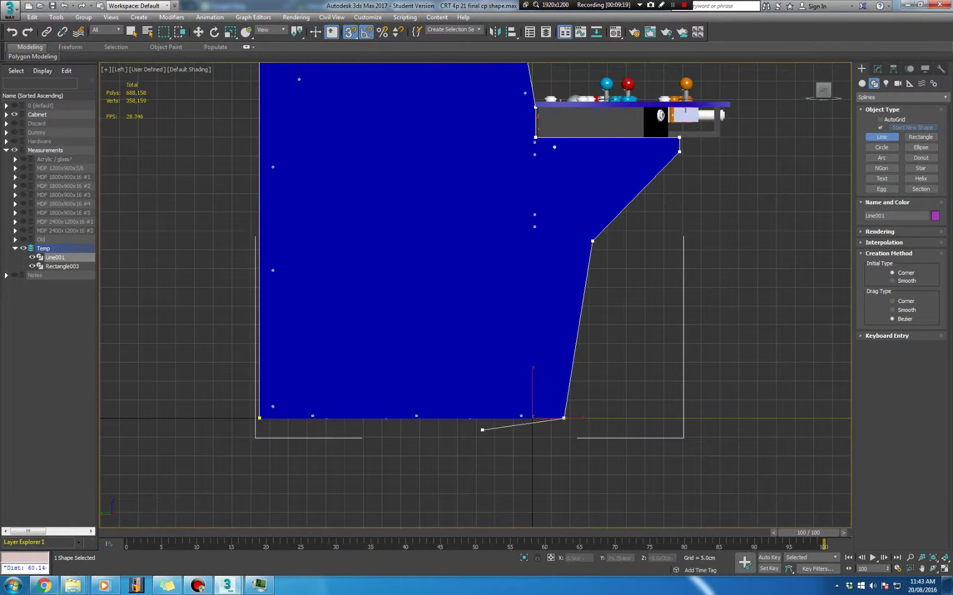
{"action": "left_click", "coordinate": [563, 418]}
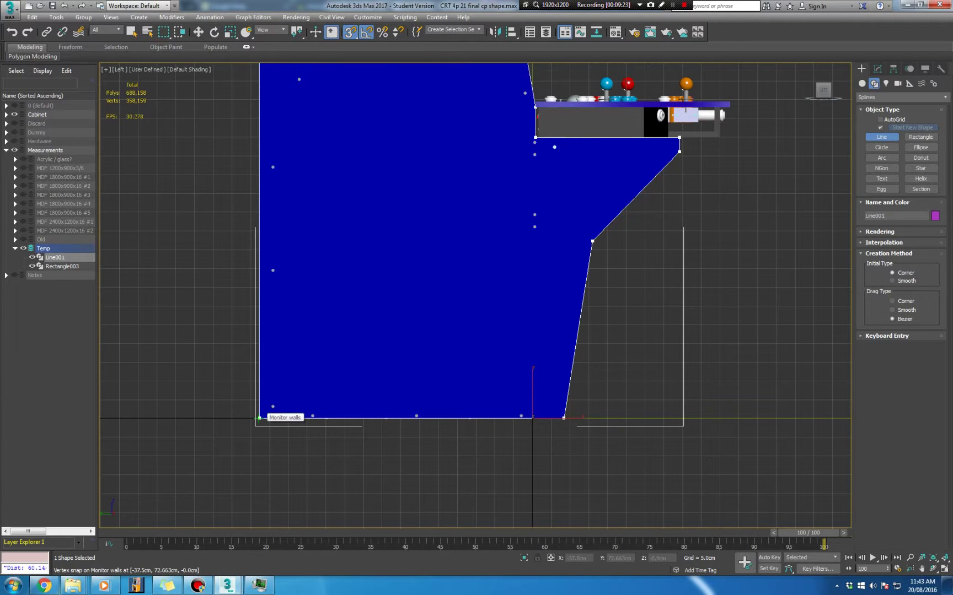
{"action": "left_click", "coordinate": [260, 418]}
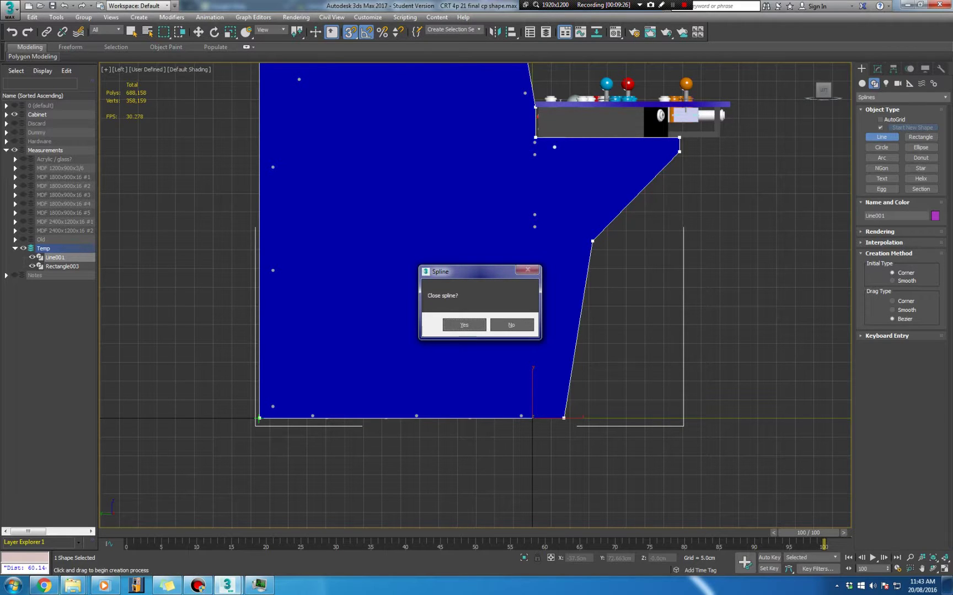
{"action": "left_click", "coordinate": [464, 324]}
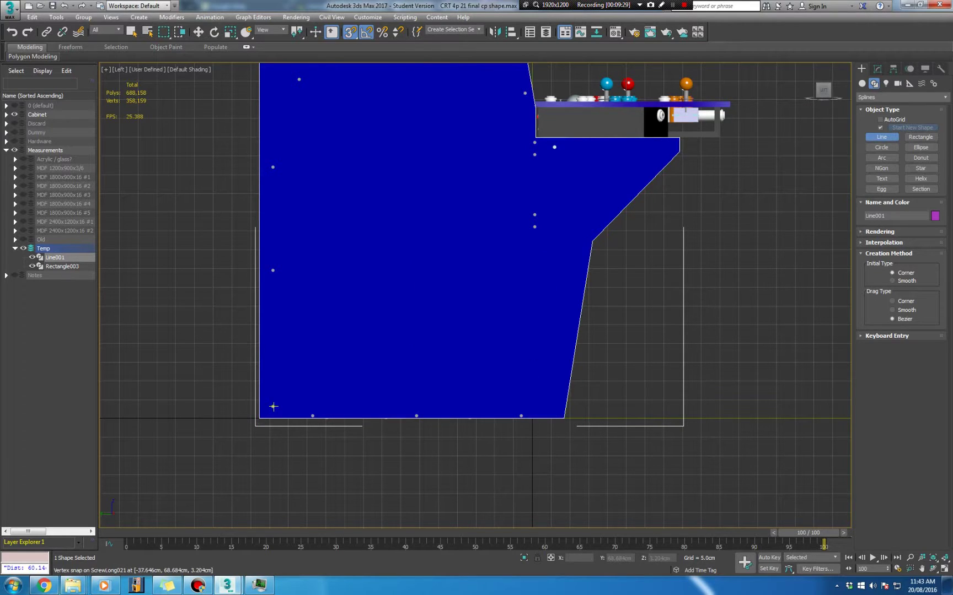
Step: Examine how the closed outline's lower rear corner aligns with the cabinet wall
{"action": "middle_click_drag", "start_coordinate": [259, 418], "coordinate": [406, 379]}
{"action": "scroll", "coordinate": [407, 378], "scroll_direction": "up", "scroll_amount": 2}
{"action": "scroll", "coordinate": [406, 378], "scroll_direction": "up", "scroll_amount": 5}
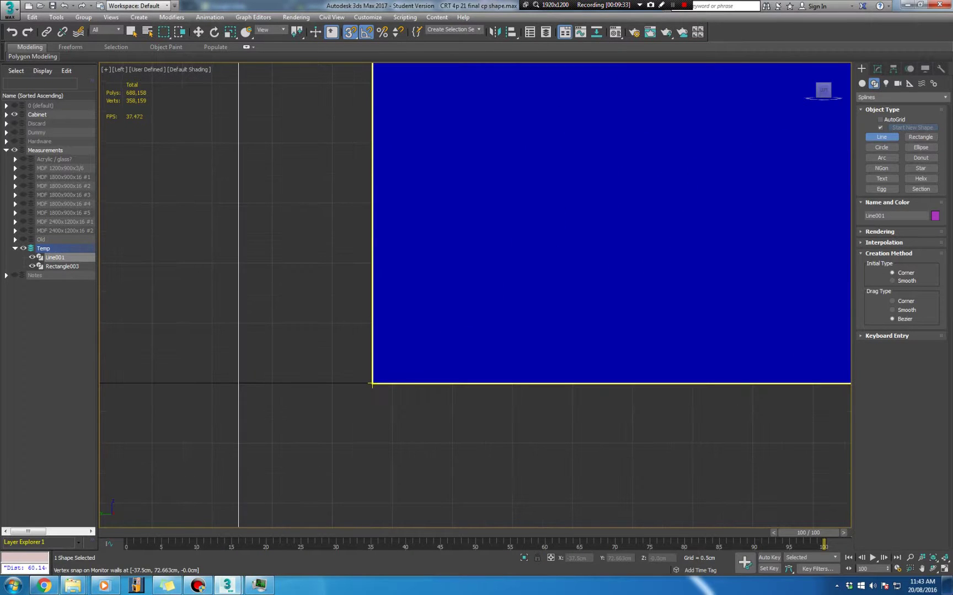
{"action": "scroll", "coordinate": [827, 188], "scroll_direction": "down", "scroll_amount": 5}
{"action": "scroll", "coordinate": [816, 177], "scroll_direction": "up", "scroll_amount": 4}
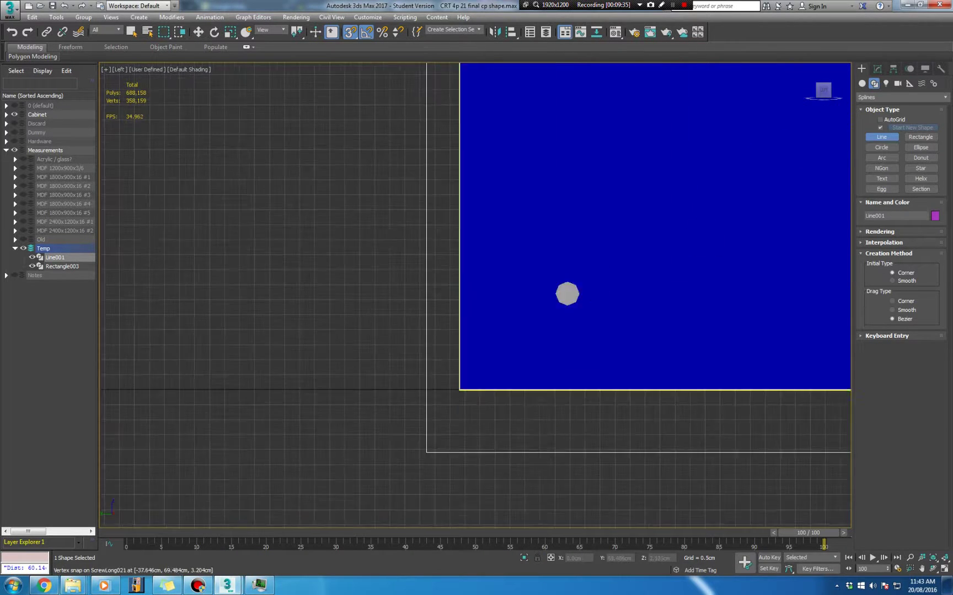
{"action": "scroll", "coordinate": [621, 175], "scroll_direction": "down", "scroll_amount": 8}
{"action": "scroll", "coordinate": [621, 175], "scroll_direction": "down", "scroll_amount": 3}
{"action": "middle_click_drag", "start_coordinate": [621, 175], "coordinate": [479, 359]}
Step: Move the traced outline sideways along X clear of the cabinet and hide the Cabinet layer
{"action": "left_click", "coordinate": [877, 69]}
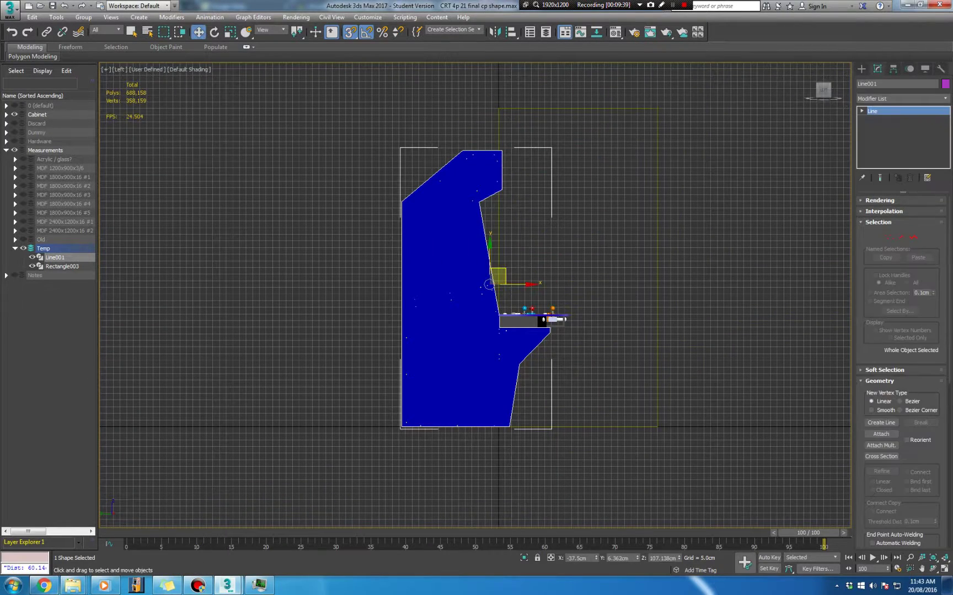
{"action": "left_click_drag", "start_coordinate": [489, 285], "coordinate": [640, 284]}
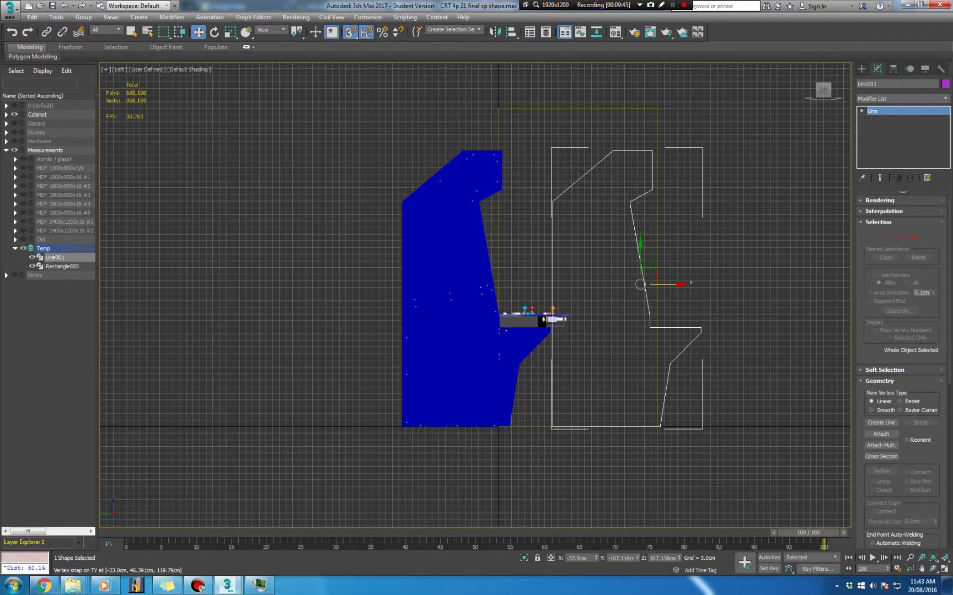
{"action": "left_click", "coordinate": [14, 115]}
Step: Turn the Grid Points snap back on and move the outline by its lower-left vertex onto the grid origin
{"action": "middle_click_drag", "start_coordinate": [555, 409], "coordinate": [527, 323]}
{"action": "scroll", "coordinate": [527, 322], "scroll_direction": "up", "scroll_amount": 6}
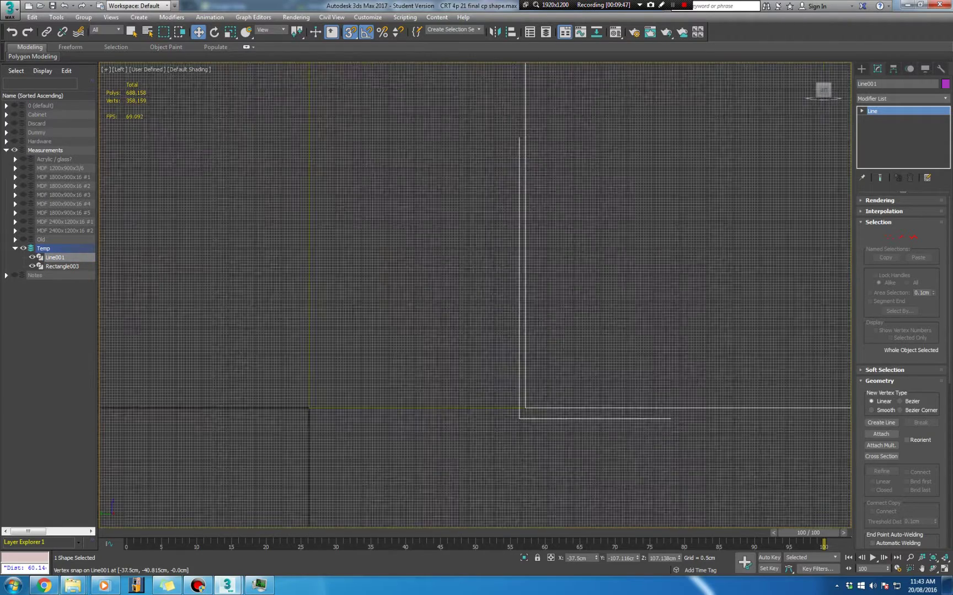
{"action": "right_click", "coordinate": [350, 32]}
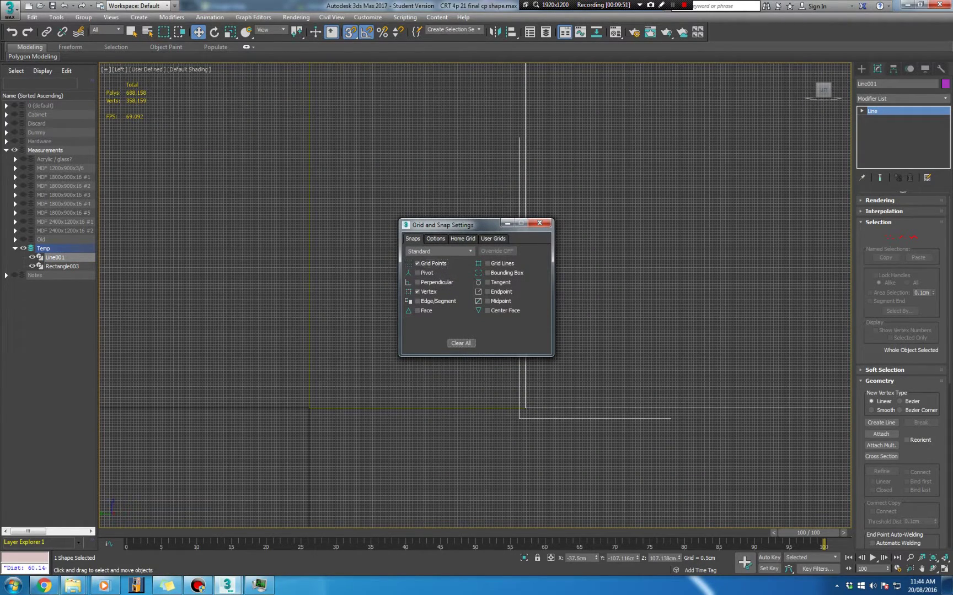
{"action": "left_click", "coordinate": [539, 223]}
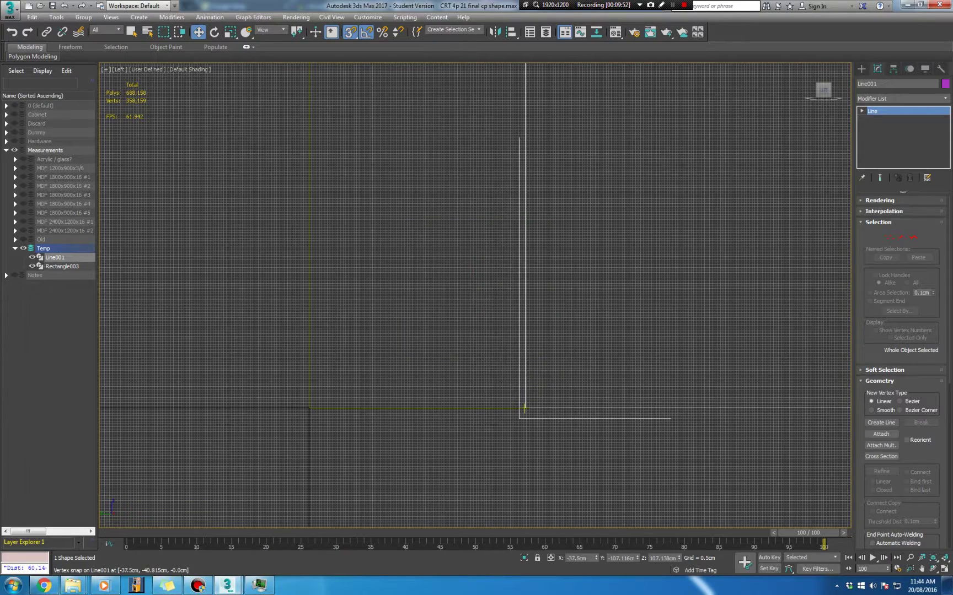
{"action": "middle_click_drag", "start_coordinate": [524, 409], "coordinate": [308, 409]}
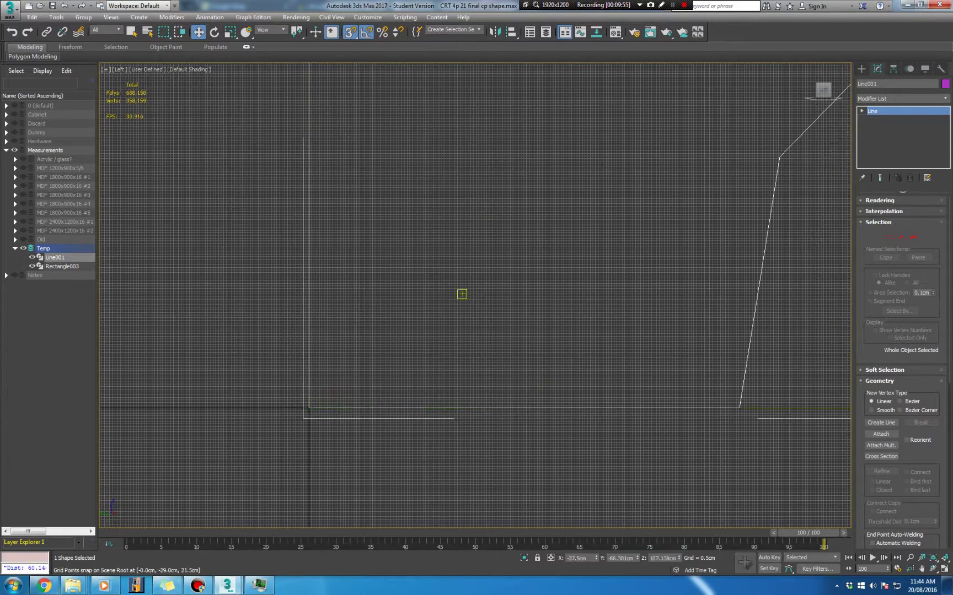
{"action": "scroll", "coordinate": [464, 294], "scroll_direction": "down", "scroll_amount": 8}
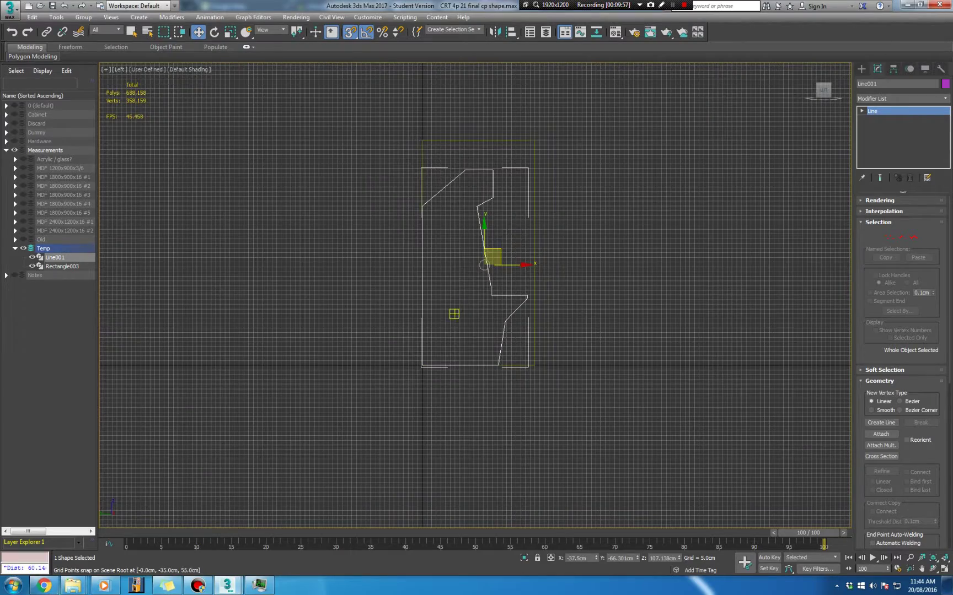
Step: Examine how the side wall outline fits inside the 2400x1200 sheet rectangle
{"action": "middle_click_drag", "start_coordinate": [408, 356], "coordinate": [517, 272]}
{"action": "scroll", "coordinate": [517, 272], "scroll_direction": "up", "scroll_amount": 3}
{"action": "scroll", "coordinate": [567, 286], "scroll_direction": "down", "scroll_amount": 2}
{"action": "middle_click_drag", "start_coordinate": [602, 208], "coordinate": [605, 306]}
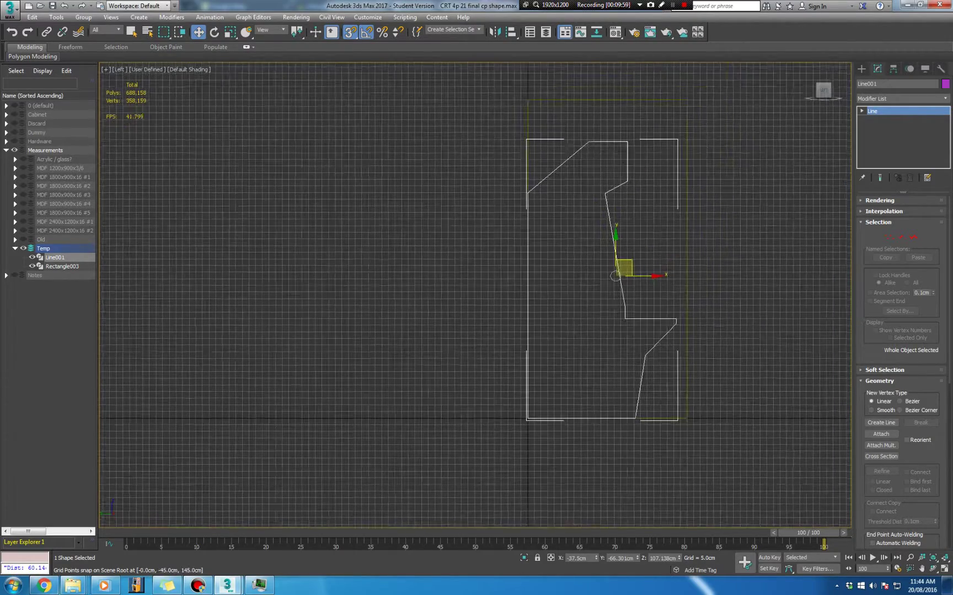
{"action": "scroll", "coordinate": [635, 398], "scroll_direction": "up", "scroll_amount": 2}
{"action": "middle_click_drag", "start_coordinate": [636, 397], "coordinate": [593, 208]}
{"action": "scroll", "coordinate": [593, 208], "scroll_direction": "up", "scroll_amount": 2}
{"action": "scroll", "coordinate": [610, 248], "scroll_direction": "up", "scroll_amount": 4}
{"action": "scroll", "coordinate": [609, 248], "scroll_direction": "down", "scroll_amount": 6}
Step: Change the side wall outline's object color to pale yellow
{"action": "left_click", "coordinate": [621, 191]}
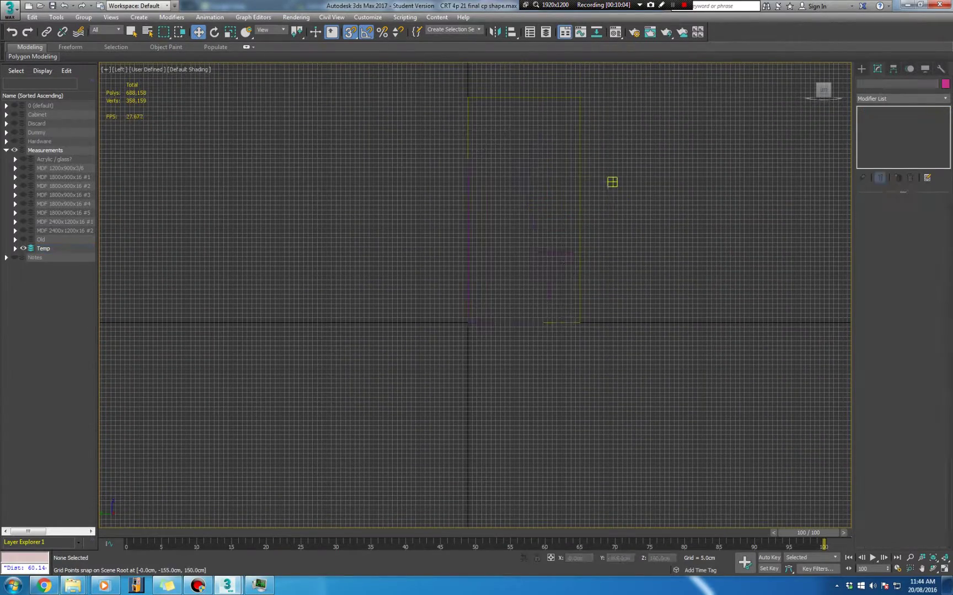
{"action": "left_click", "coordinate": [521, 164]}
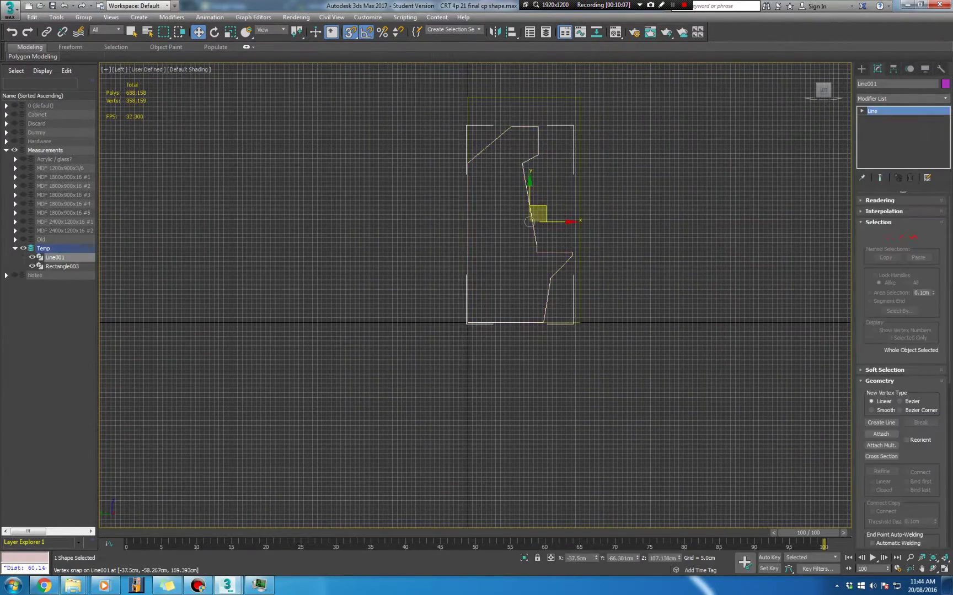
{"action": "left_click", "coordinate": [945, 84]}
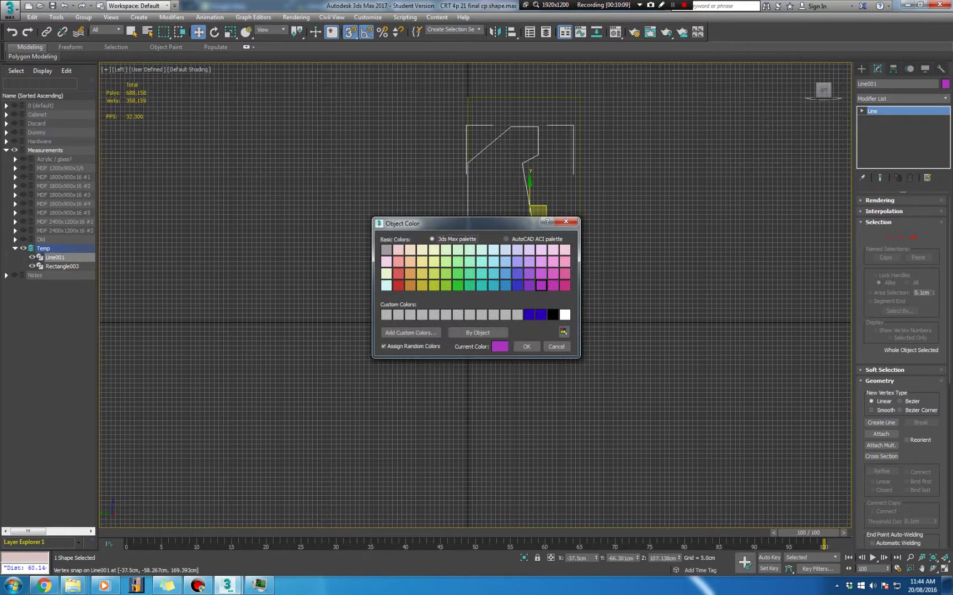
{"action": "left_click", "coordinate": [434, 249]}
{"action": "left_click", "coordinate": [526, 346]}
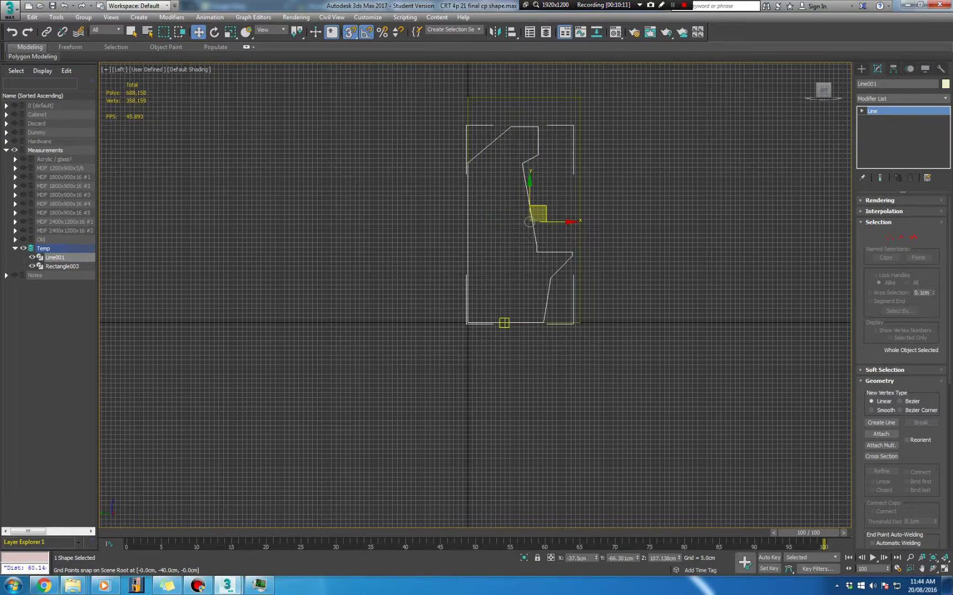
Step: Hide the viewport grid and deselect everything to compare the side wall outline with the sheet rectangle
{"action": "key", "text": "g"}
{"action": "scroll", "coordinate": [510, 245], "scroll_direction": "up", "scroll_amount": 5}
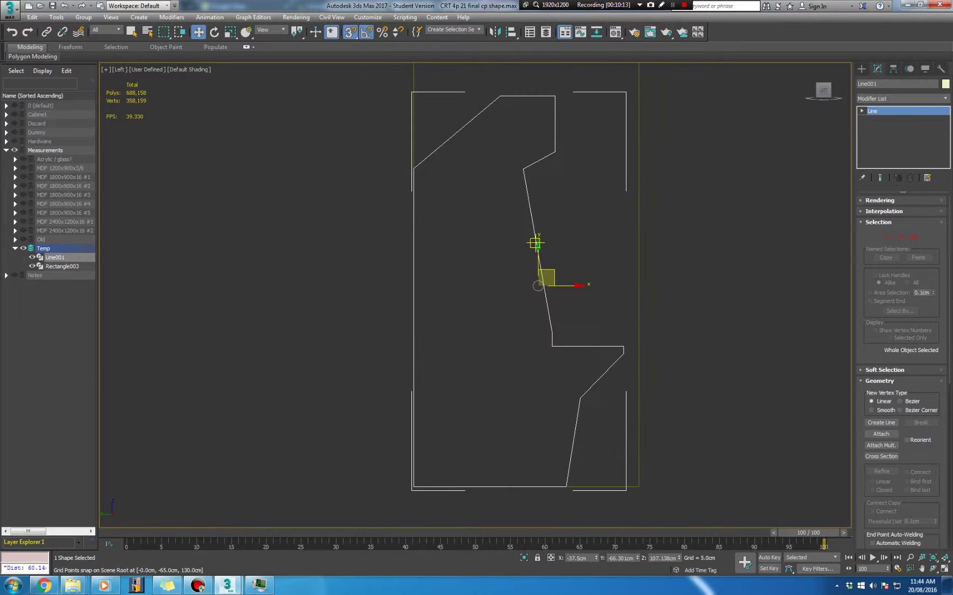
{"action": "scroll", "coordinate": [619, 206], "scroll_direction": "down", "scroll_amount": 2}
{"action": "left_click", "coordinate": [634, 204]}
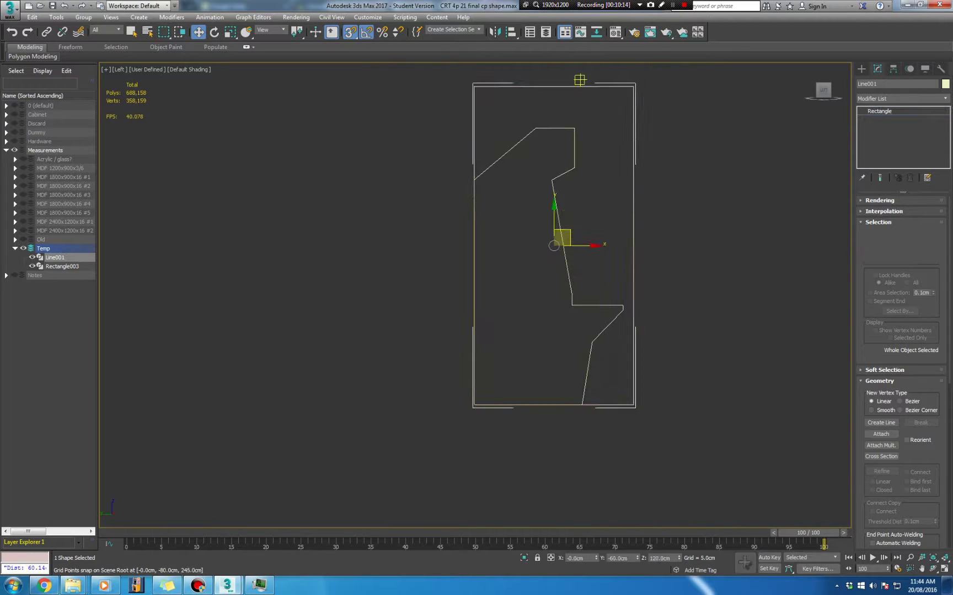
{"action": "left_click", "coordinate": [703, 226]}
{"action": "key", "text": "g"}
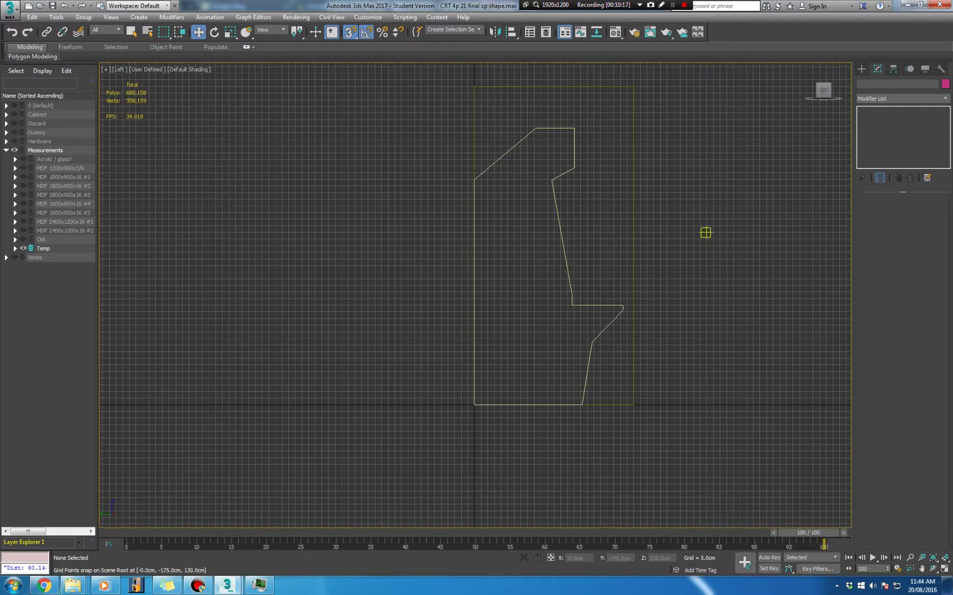
{"action": "key", "text": "g"}
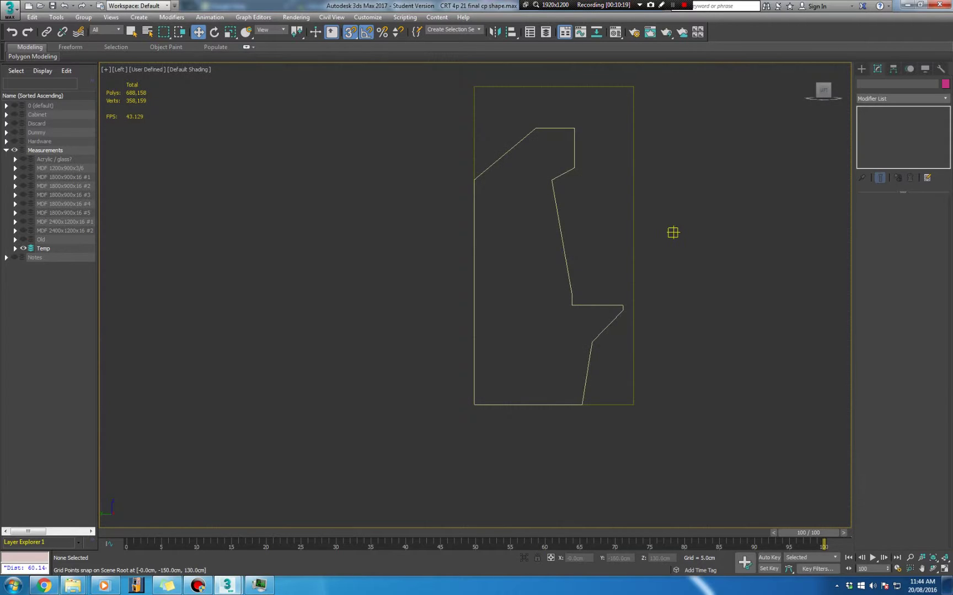
{"action": "scroll", "coordinate": [664, 253], "scroll_direction": "down", "scroll_amount": 3}
{"action": "key", "text": "g"}
{"action": "key", "text": "g"}
{"action": "middle_click_drag", "start_coordinate": [648, 273], "coordinate": [646, 229]}
{"action": "scroll", "coordinate": [615, 243], "scroll_direction": "up", "scroll_amount": 3}
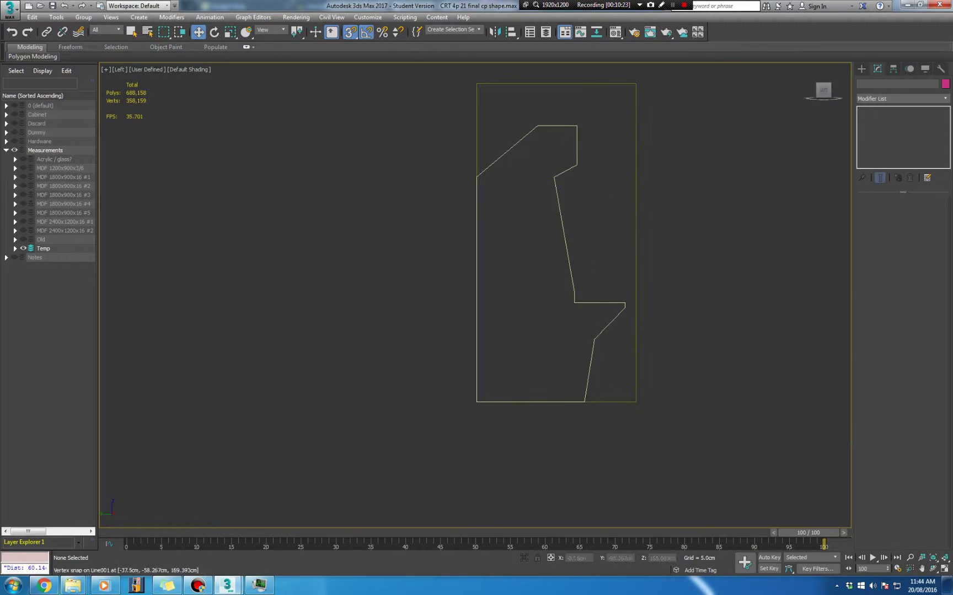
Step: Select the side wall outline and enter its Vertex sub-object level
{"action": "left_click", "coordinate": [554, 177]}
{"action": "left_click", "coordinate": [862, 111]}
{"action": "left_click", "coordinate": [880, 120]}
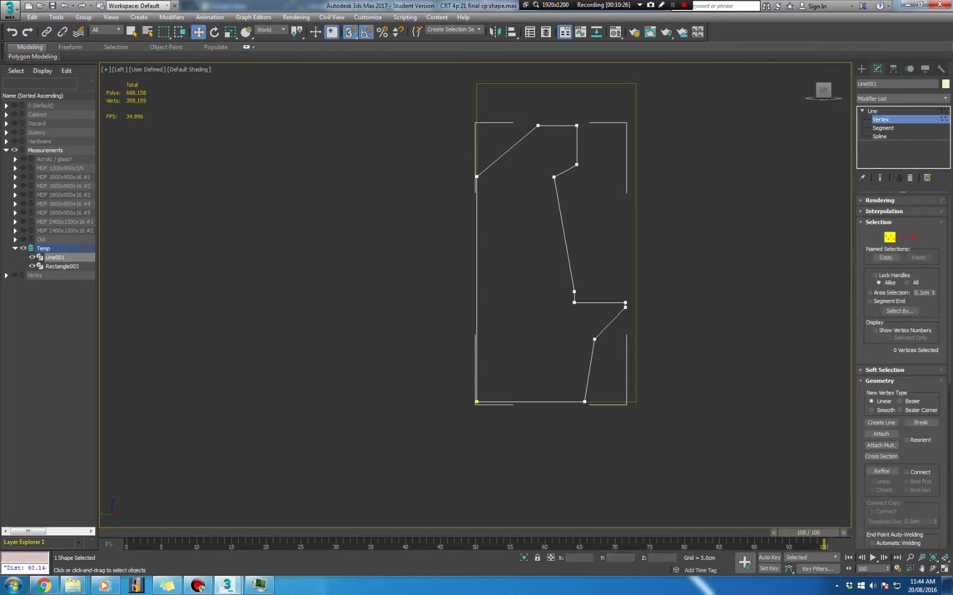
Step: Select the vertex where the outline's back edge meets the sloped top and examine its position
{"action": "middle_click_drag", "start_coordinate": [536, 166], "coordinate": [612, 168]}
{"action": "scroll", "coordinate": [614, 170], "scroll_direction": "up", "scroll_amount": 3}
{"action": "left_click", "coordinate": [532, 180]}
{"action": "middle_click_drag", "start_coordinate": [597, 203], "coordinate": [544, 153]}
{"action": "scroll", "coordinate": [551, 168], "scroll_direction": "down", "scroll_amount": 2}
{"action": "middle_click_drag", "start_coordinate": [564, 187], "coordinate": [501, 240]}
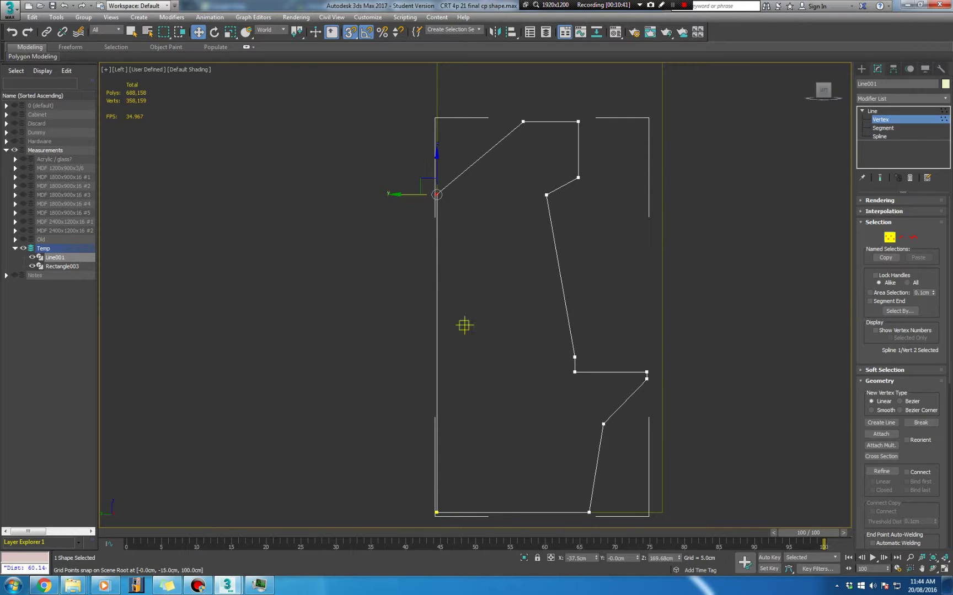
{"action": "middle_click_drag", "start_coordinate": [490, 371], "coordinate": [488, 230]}
{"action": "scroll", "coordinate": [487, 229], "scroll_direction": "down", "scroll_amount": 3}
{"action": "middle_click_drag", "start_coordinate": [468, 177], "coordinate": [474, 300]}
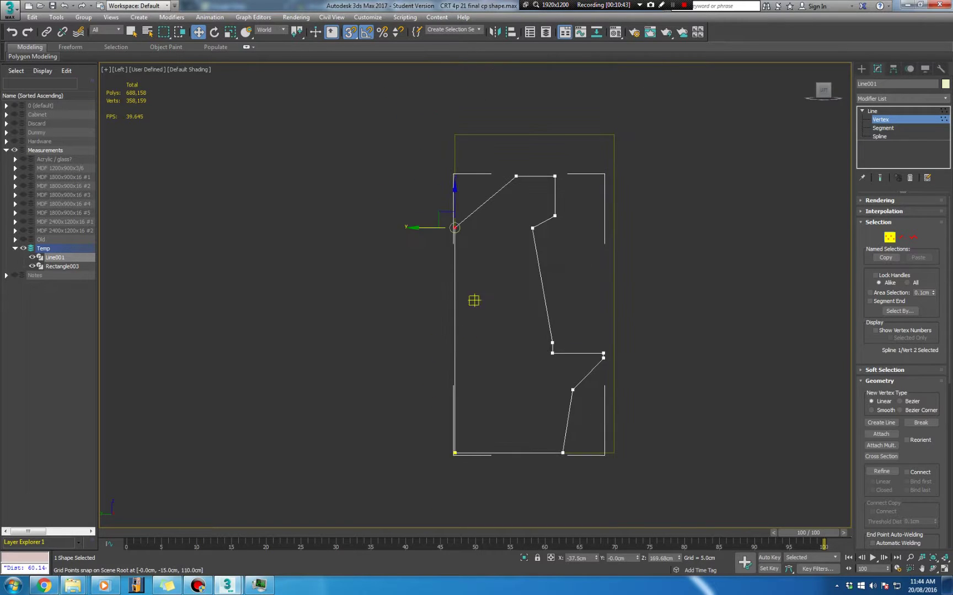
{"action": "scroll", "coordinate": [454, 226], "scroll_direction": "up", "scroll_amount": 3}
{"action": "scroll", "coordinate": [451, 232], "scroll_direction": "up", "scroll_amount": 1}
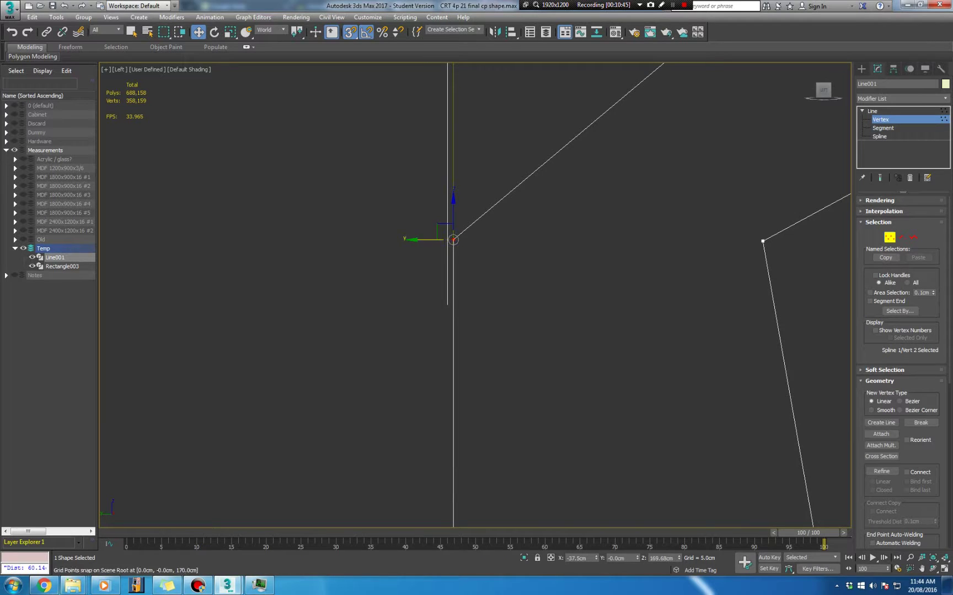
{"action": "scroll", "coordinate": [472, 233], "scroll_direction": "down", "scroll_amount": 2}
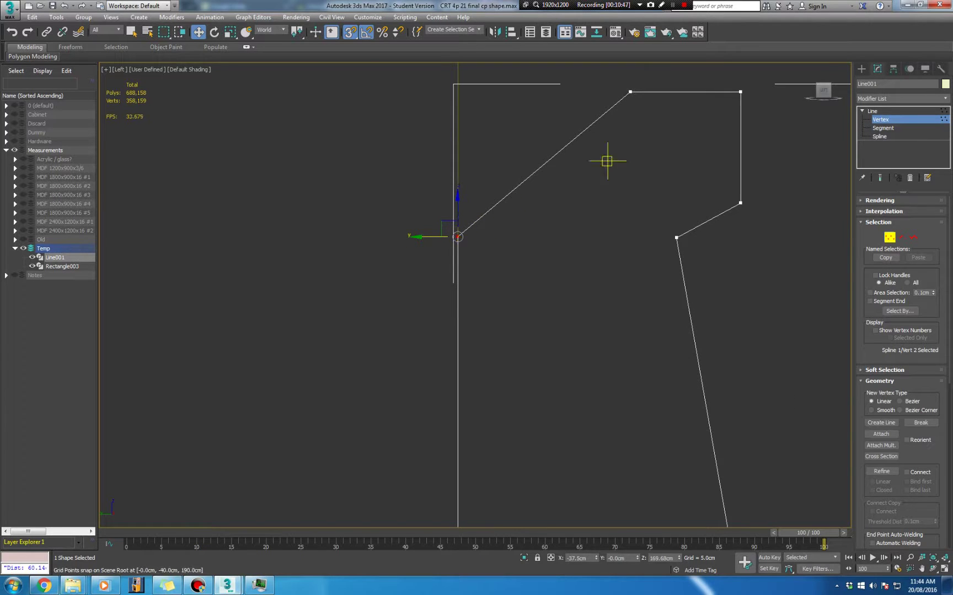
{"action": "middle_click_drag", "start_coordinate": [607, 161], "coordinate": [557, 183]}
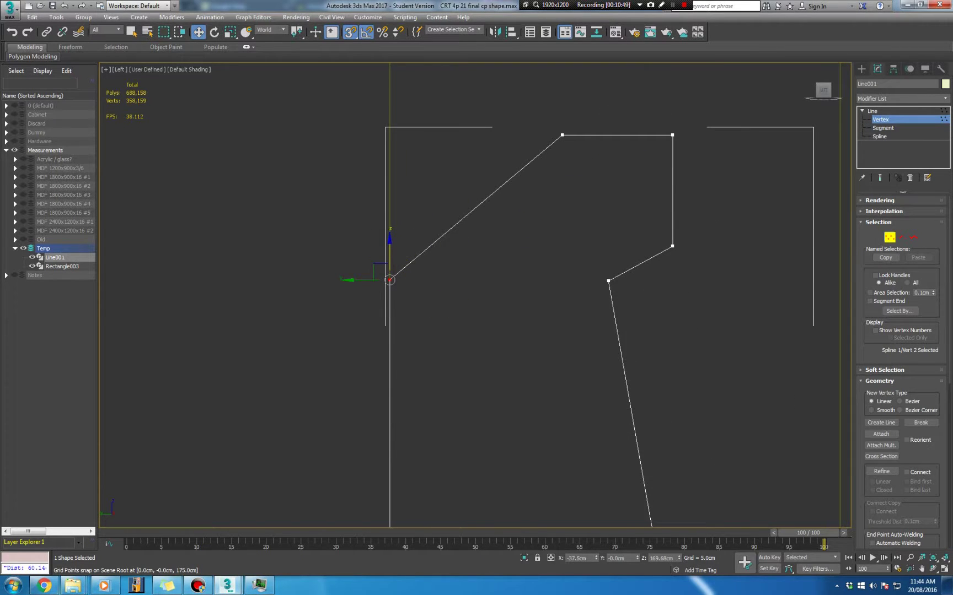
Step: Try moving the upper back vertex with snapping on, cancel the move, and turn snapping off
{"action": "left_click_drag", "start_coordinate": [390, 280], "coordinate": [426, 241]}
{"action": "right_click", "coordinate": [427, 241]}
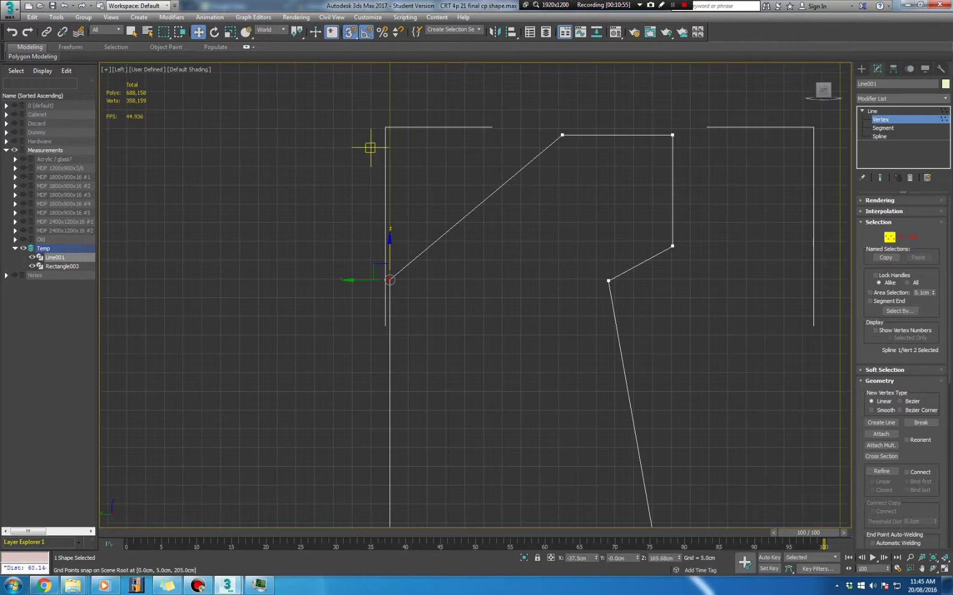
{"action": "key", "text": "s"}
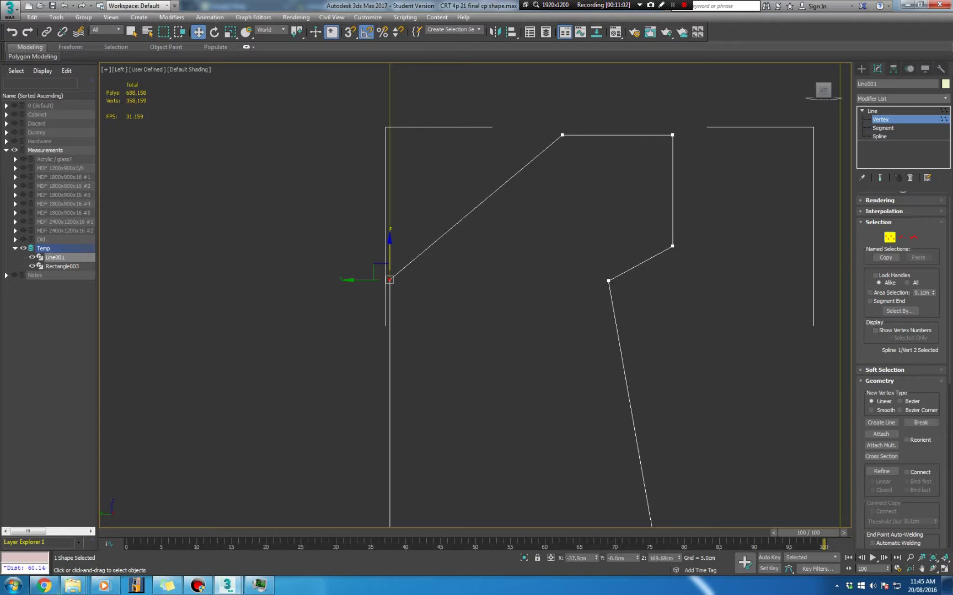
{"action": "mouse_move", "coordinate": [389, 280]}
{"action": "left_mouse_down"}
{"action": "mouse_move", "coordinate": [389, 161]}
{"action": "mouse_move", "coordinate": [389, 311]}
{"action": "mouse_move", "coordinate": [389, 191]}
{"action": "mouse_move", "coordinate": [389, 280]}
{"action": "left_mouse_up"}
Step: Set the Z position of the outline's upper back vertex to 169.63 cm
{"action": "middle_click_drag", "start_coordinate": [389, 280], "coordinate": [351, 196]}
{"action": "scroll", "coordinate": [585, 306], "scroll_direction": "up", "scroll_amount": 2}
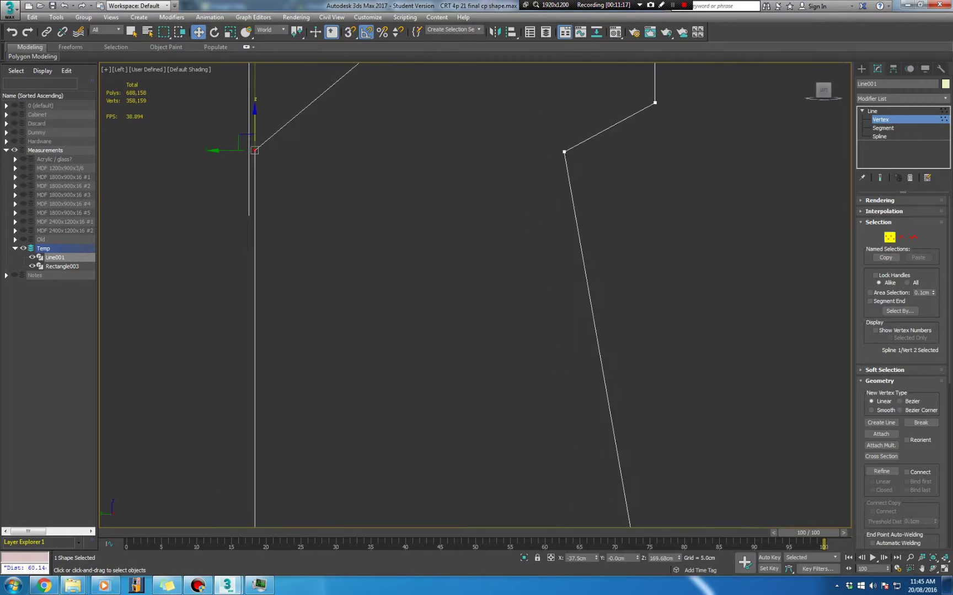
{"action": "scroll", "coordinate": [445, 298], "scroll_direction": "down", "scroll_amount": 1}
{"action": "scroll", "coordinate": [445, 299], "scroll_direction": "up", "scroll_amount": 1}
{"action": "middle_click_drag", "start_coordinate": [445, 299], "coordinate": [436, 399]}
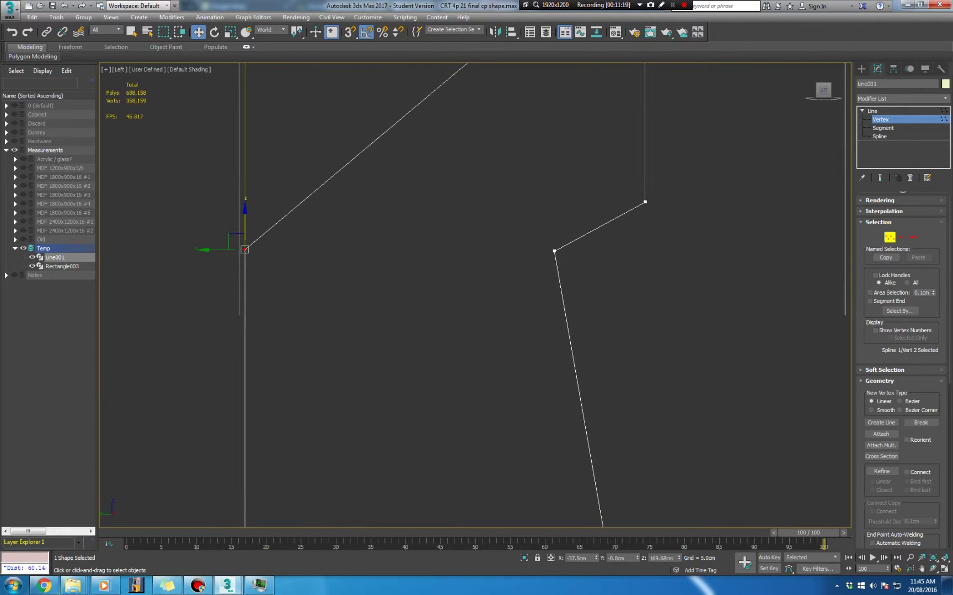
{"action": "left_click_drag", "start_coordinate": [675, 558], "coordinate": [647, 559]}
{"action": "type", "text": "169.63"}
{"action": "key", "text": "Return"}
Step: Select the vertex between the sloped edge and the flat top edge and check its coordinates
{"action": "middle_click_drag", "start_coordinate": [431, 322], "coordinate": [434, 360]}
{"action": "scroll", "coordinate": [490, 257], "scroll_direction": "down", "scroll_amount": 5}
{"action": "scroll", "coordinate": [463, 317], "scroll_direction": "up", "scroll_amount": 4}
{"action": "left_click", "coordinate": [541, 163]}
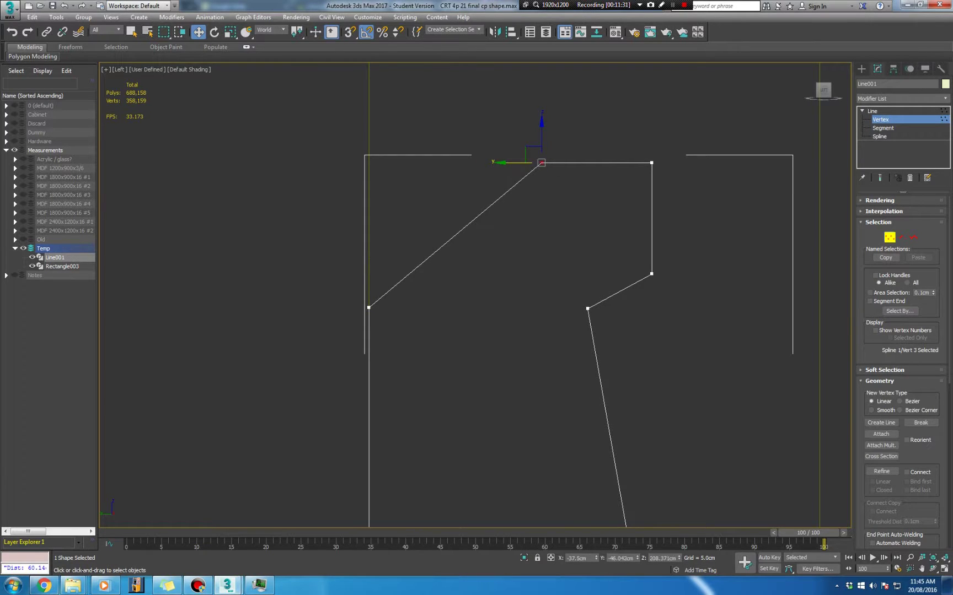
{"action": "double_click", "coordinate": [621, 558]}
{"action": "scroll", "coordinate": [533, 337], "scroll_direction": "down", "scroll_amount": 8}
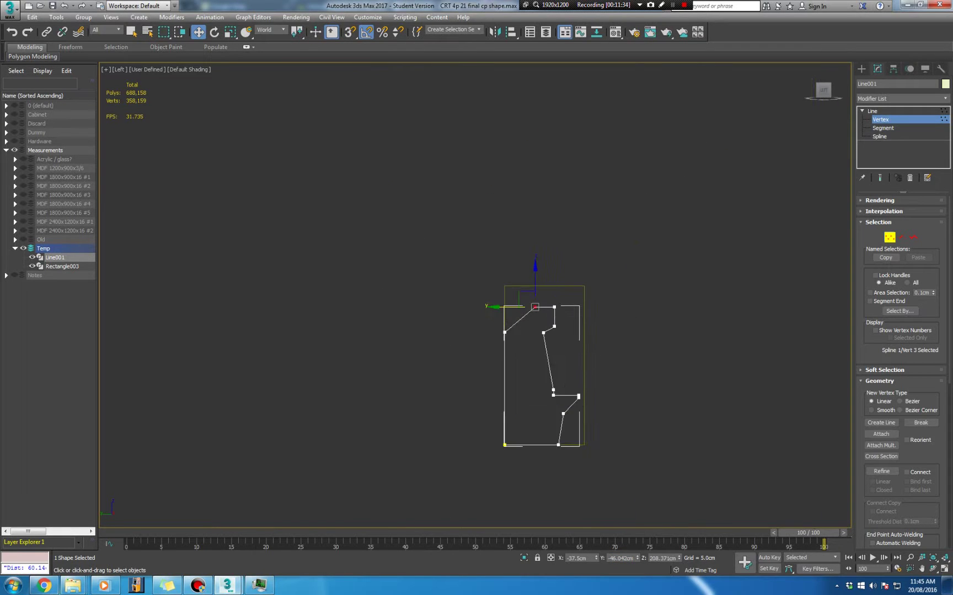
Step: Compare the selected top vertex's Y position with the world origin, showing the grid briefly
{"action": "key", "text": "g"}
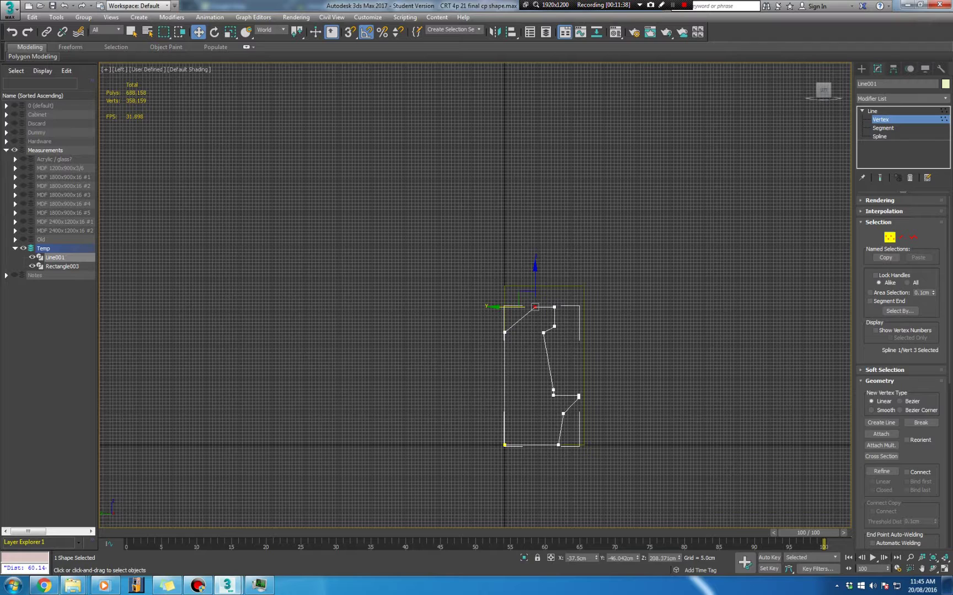
{"action": "middle_click_drag", "start_coordinate": [546, 380], "coordinate": [558, 243]}
{"action": "scroll", "coordinate": [545, 375], "scroll_direction": "up", "scroll_amount": 4}
{"action": "key", "text": "g"}
{"action": "double_click", "coordinate": [609, 558]}
{"action": "left_click", "coordinate": [619, 558]}
{"action": "middle_click_drag", "start_coordinate": [553, 82], "coordinate": [540, 243]}
{"action": "scroll", "coordinate": [540, 243], "scroll_direction": "up", "scroll_amount": 4}
{"action": "middle_click_drag", "start_coordinate": [546, 390], "coordinate": [527, 242]}
{"action": "scroll", "coordinate": [527, 243], "scroll_direction": "down", "scroll_amount": 2}
{"action": "double_click", "coordinate": [631, 558]}
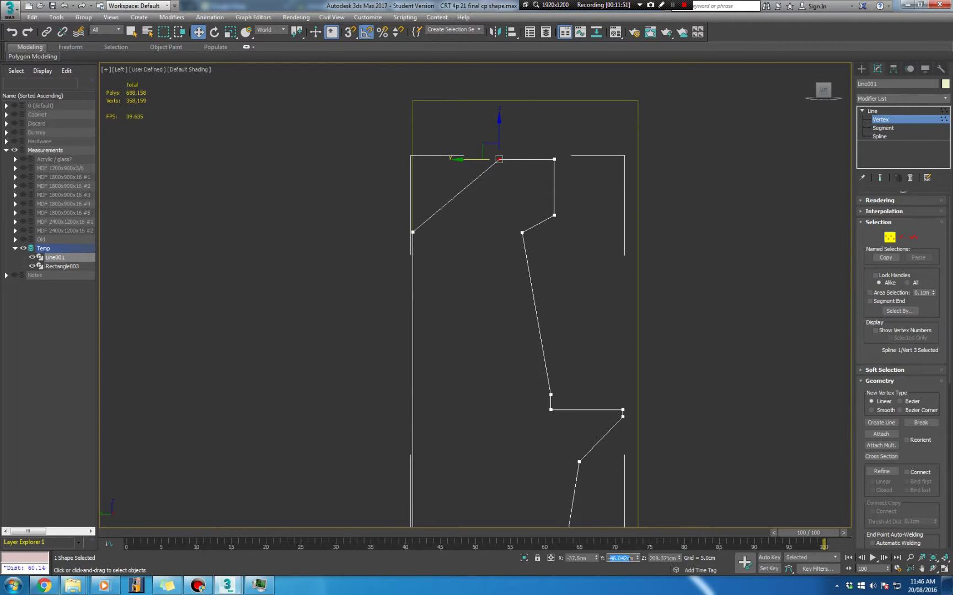
Step: Check the Z coordinate of the vertex at the back end of the flat top edge
{"action": "scroll", "coordinate": [498, 210], "scroll_direction": "down", "scroll_amount": 2}
{"action": "middle_click_drag", "start_coordinate": [523, 177], "coordinate": [532, 302]}
{"action": "scroll", "coordinate": [497, 246], "scroll_direction": "up", "scroll_amount": 5}
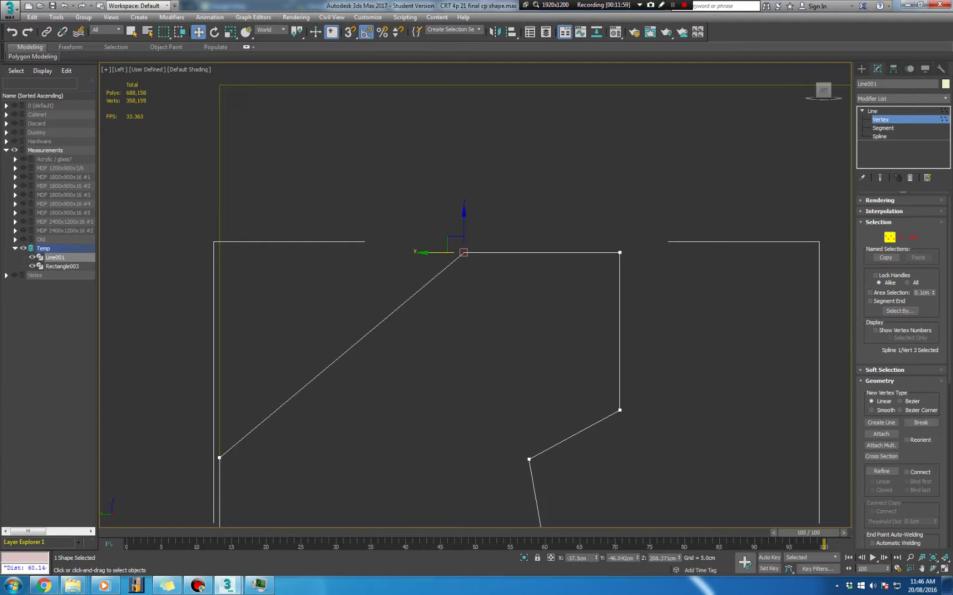
{"action": "left_click_drag", "start_coordinate": [658, 559], "coordinate": [664, 558]}
Step: Select the front profile's vertices one by one from the top corner to the ledge to check their positions, and clear the selection
{"action": "left_click", "coordinate": [619, 252]}
{"action": "left_click", "coordinate": [619, 410]}
{"action": "middle_click_drag", "start_coordinate": [610, 424], "coordinate": [625, 371]}
{"action": "scroll", "coordinate": [625, 371], "scroll_direction": "down", "scroll_amount": 2}
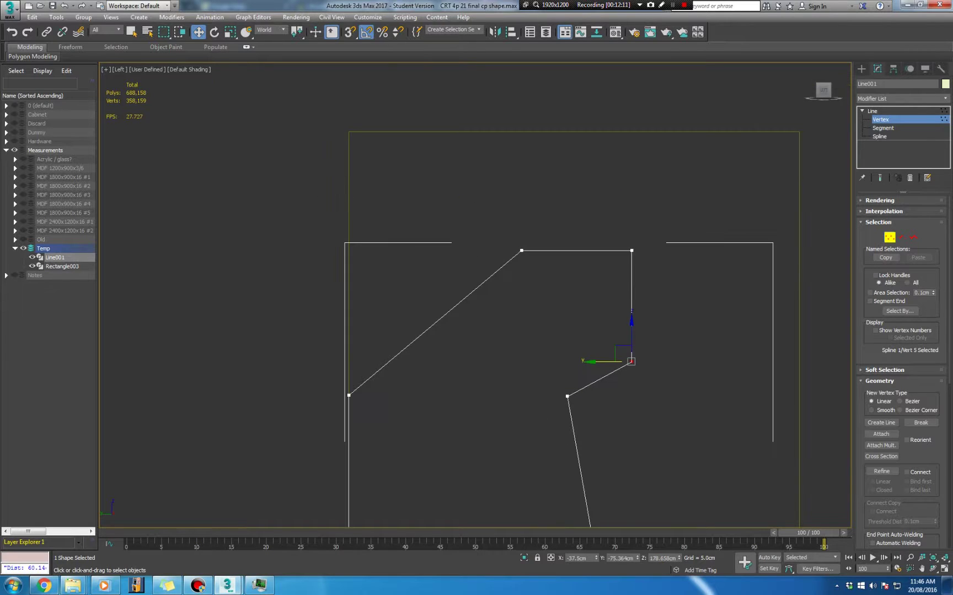
{"action": "left_click", "coordinate": [567, 396]}
{"action": "scroll", "coordinate": [617, 335], "scroll_direction": "down", "scroll_amount": 2}
{"action": "middle_click_drag", "start_coordinate": [626, 418], "coordinate": [606, 269]}
{"action": "left_click", "coordinate": [604, 420]}
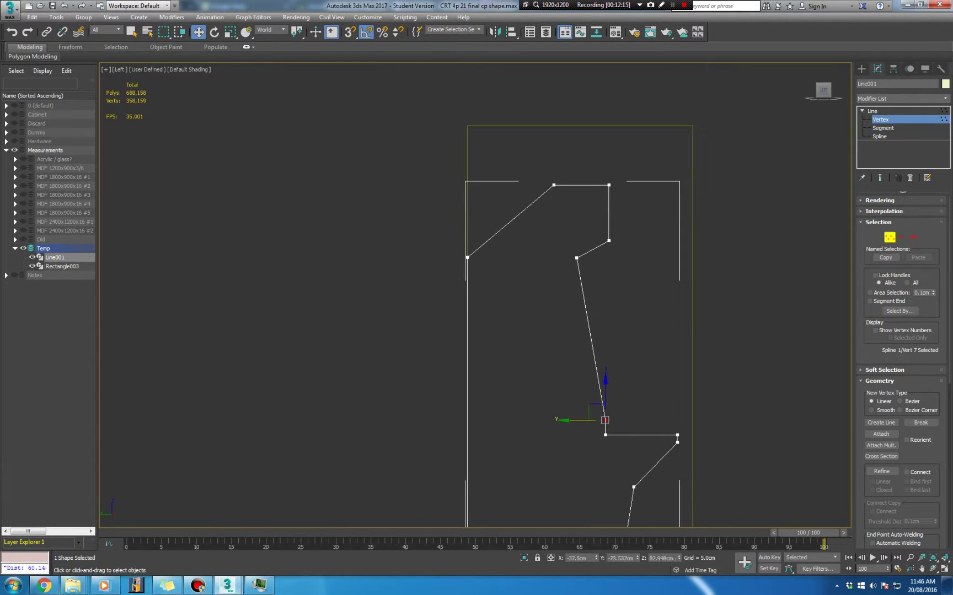
{"action": "left_click", "coordinate": [635, 402]}
{"action": "left_click", "coordinate": [605, 435]}
{"action": "scroll", "coordinate": [639, 331], "scroll_direction": "down", "scroll_amount": 3}
{"action": "key", "text": "ctrl+d"}
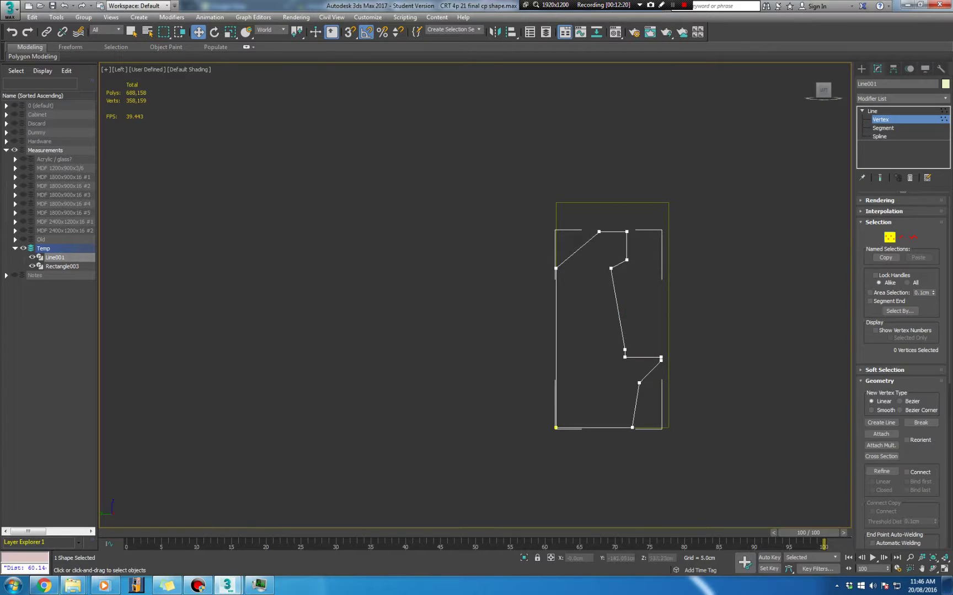
Step: Examine the lower front profile and the projecting ledge of the side wall outline
{"action": "middle_click_drag", "start_coordinate": [612, 319], "coordinate": [589, 326]}
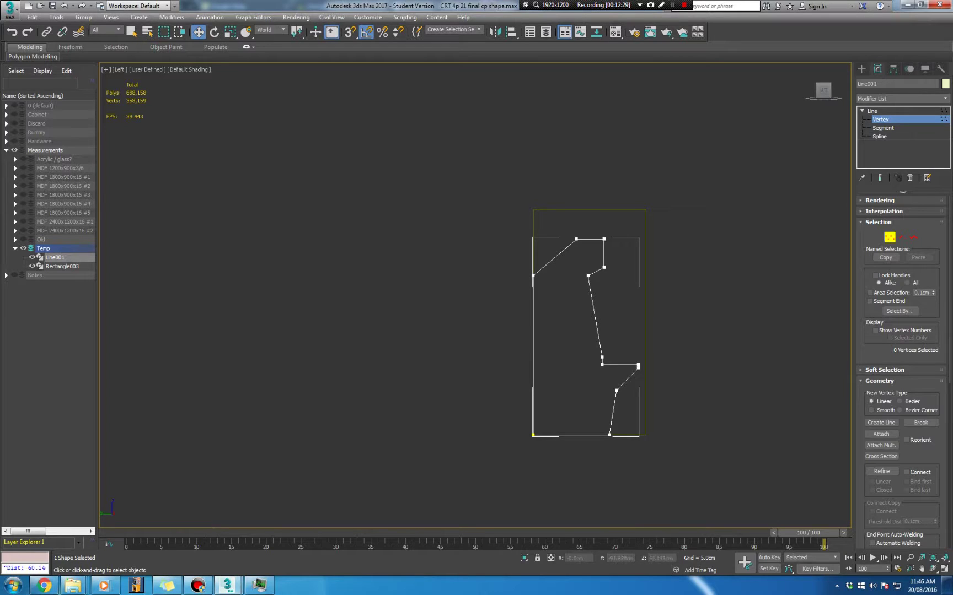
{"action": "scroll", "coordinate": [657, 402], "scroll_direction": "up", "scroll_amount": 8}
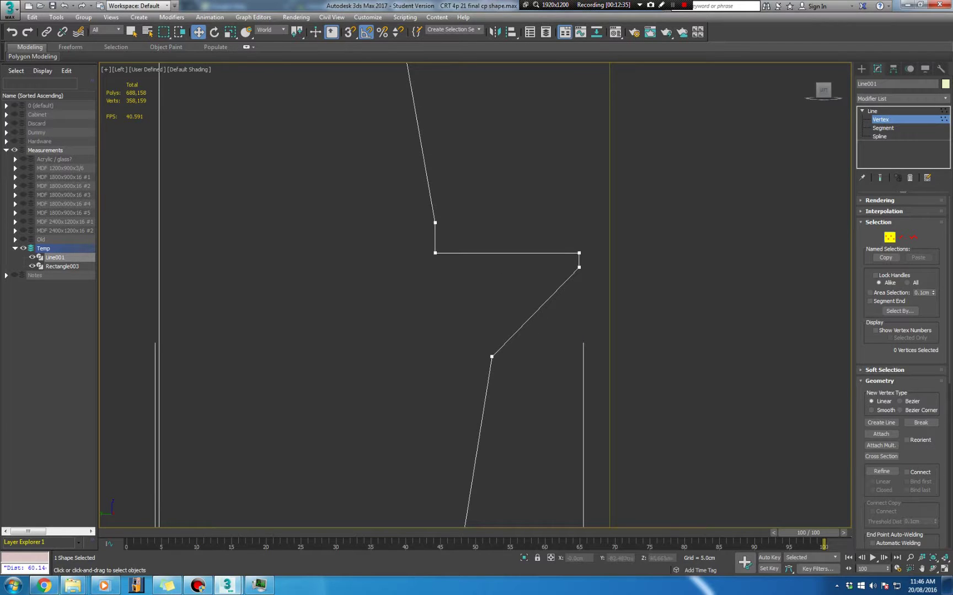
{"action": "scroll", "coordinate": [588, 486], "scroll_direction": "down", "scroll_amount": 3}
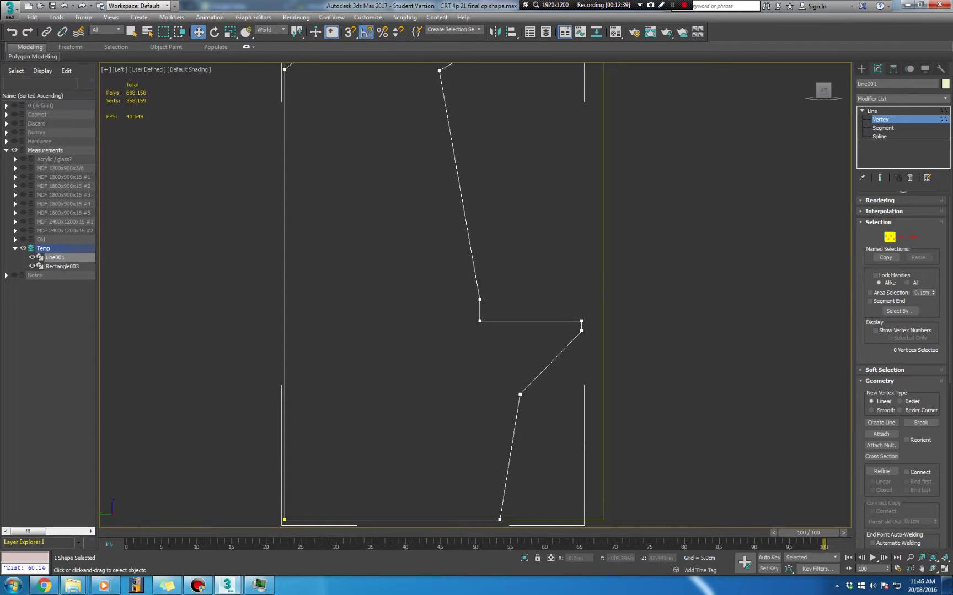
{"action": "middle_click_drag", "start_coordinate": [571, 275], "coordinate": [561, 342]}
{"action": "scroll", "coordinate": [561, 342], "scroll_direction": "down", "scroll_amount": 2}
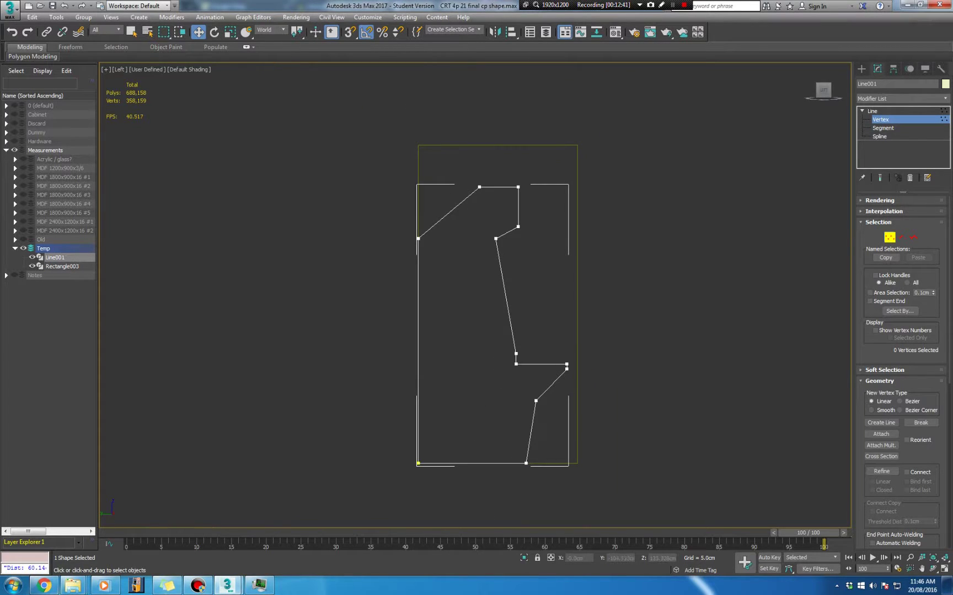
{"action": "middle_click_drag", "start_coordinate": [525, 237], "coordinate": [535, 285]}
{"action": "scroll", "coordinate": [535, 286], "scroll_direction": "up", "scroll_amount": 2}
{"action": "scroll", "coordinate": [533, 287], "scroll_direction": "down", "scroll_amount": 1}
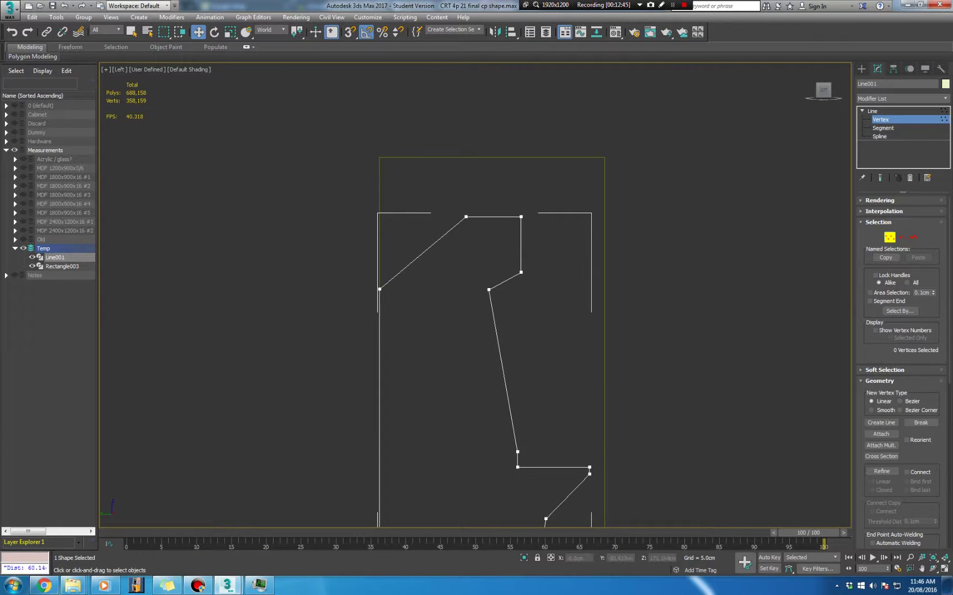
Step: Examine the top corners of the side wall outline and its overall fit inside the sheet rectangle
{"action": "scroll", "coordinate": [511, 216], "scroll_direction": "up", "scroll_amount": 5}
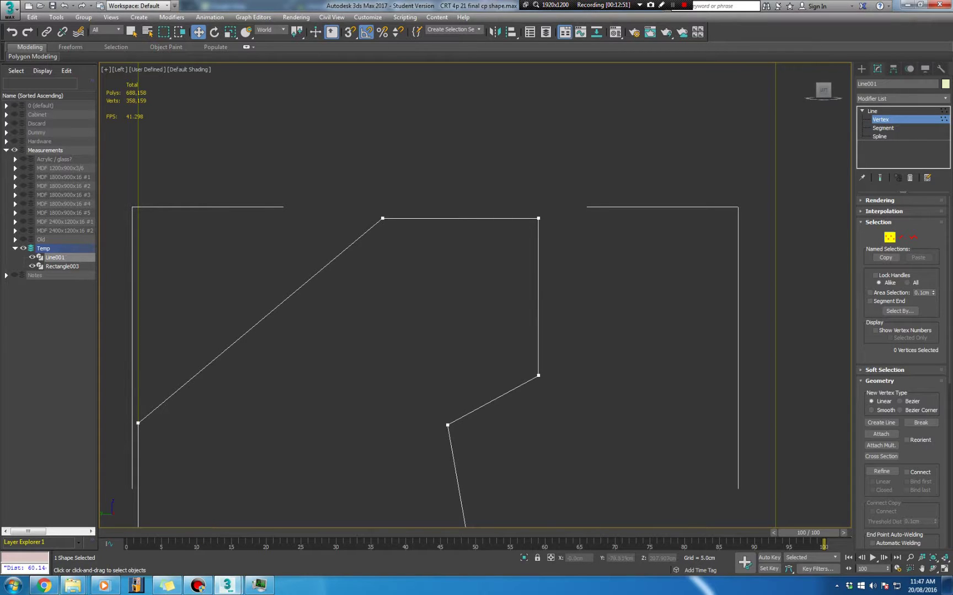
{"action": "scroll", "coordinate": [583, 248], "scroll_direction": "down", "scroll_amount": 3}
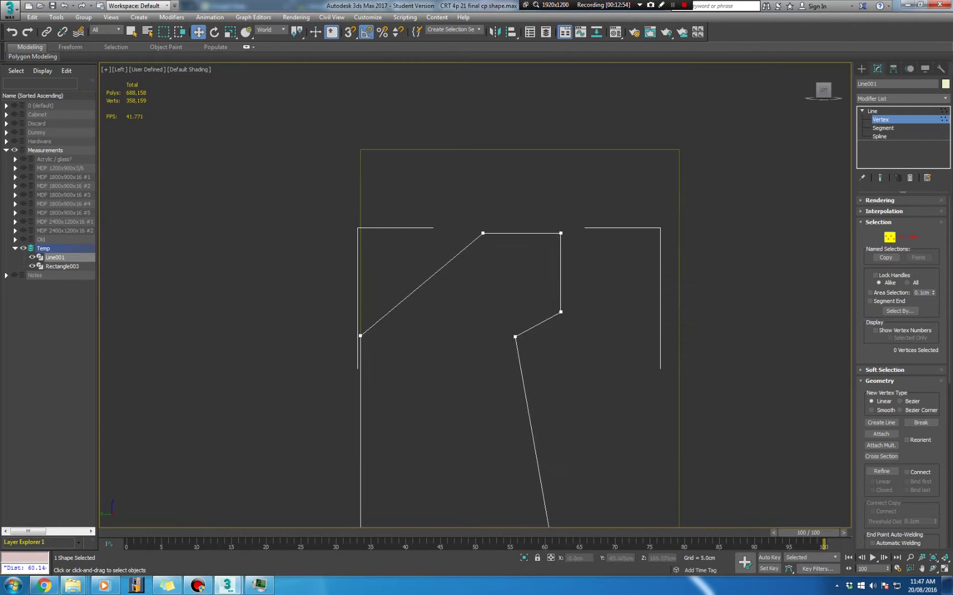
{"action": "scroll", "coordinate": [579, 233], "scroll_direction": "up", "scroll_amount": 8}
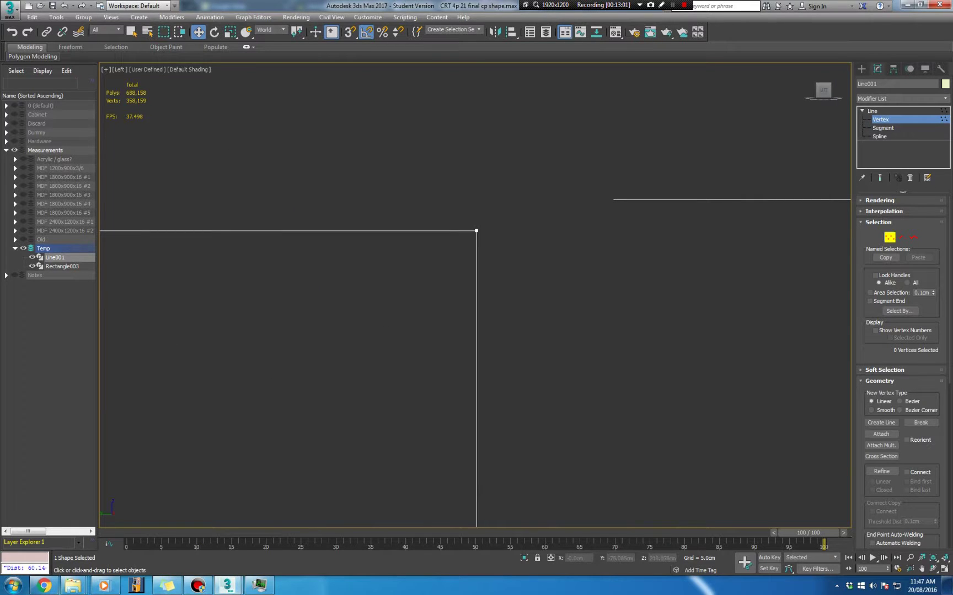
{"action": "scroll", "coordinate": [506, 204], "scroll_direction": "down", "scroll_amount": 8}
{"action": "scroll", "coordinate": [497, 203], "scroll_direction": "down", "scroll_amount": 3}
{"action": "scroll", "coordinate": [527, 347], "scroll_direction": "down", "scroll_amount": 2}
{"action": "scroll", "coordinate": [529, 354], "scroll_direction": "up", "scroll_amount": 5}
{"action": "scroll", "coordinate": [535, 372], "scroll_direction": "down", "scroll_amount": 1}
{"action": "scroll", "coordinate": [536, 374], "scroll_direction": "down", "scroll_amount": 2}
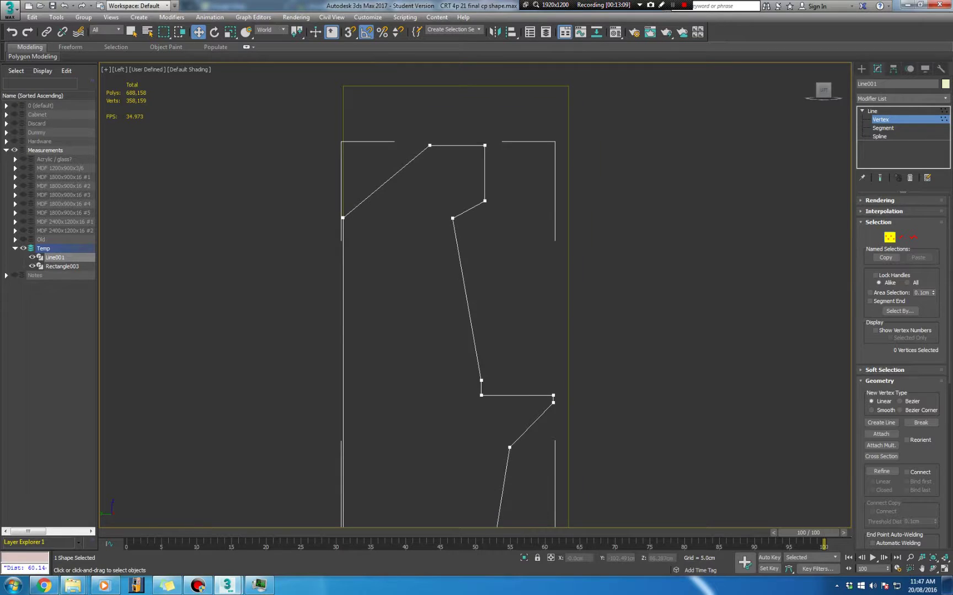
{"action": "scroll", "coordinate": [536, 374], "scroll_direction": "down", "scroll_amount": 3}
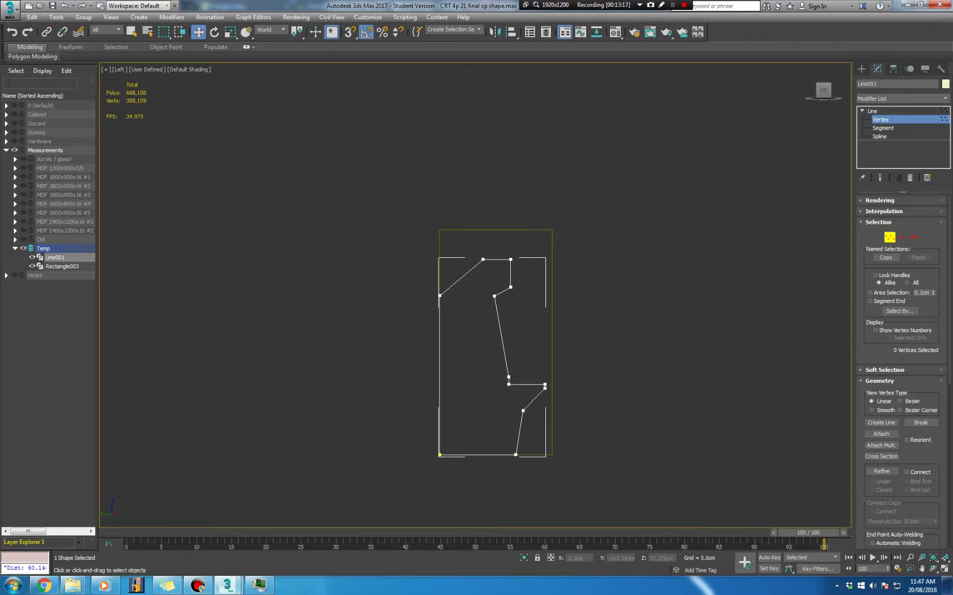
{"action": "middle_click_drag", "start_coordinate": [495, 343], "coordinate": [482, 363]}
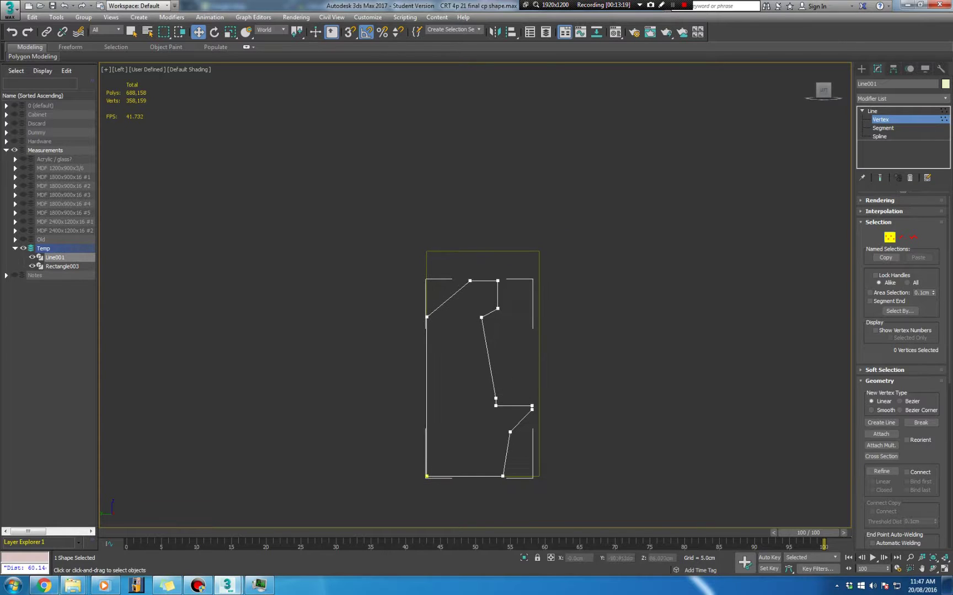